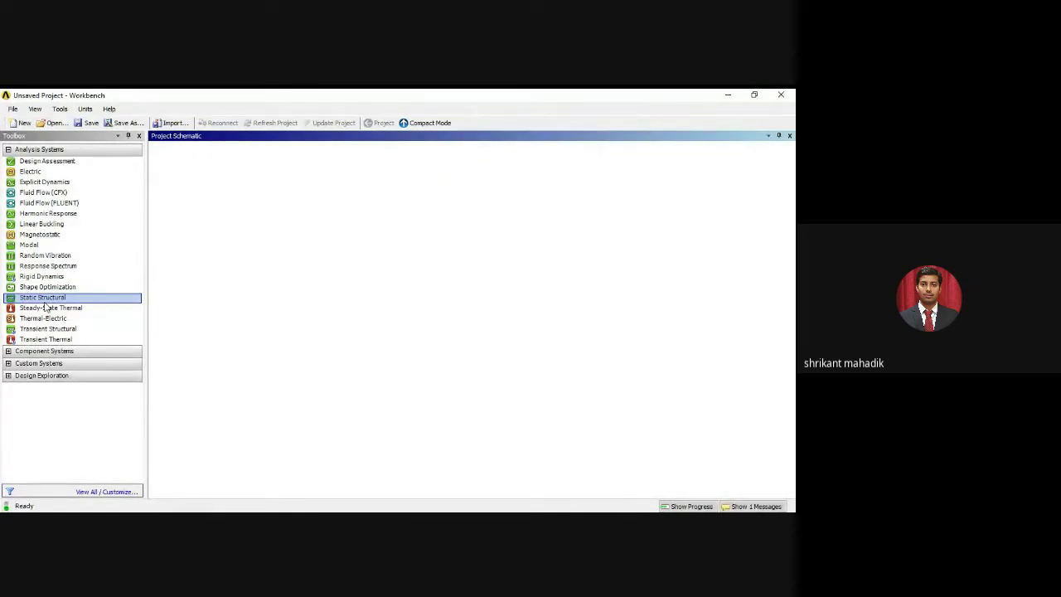
pyautogui.click(75, 307)
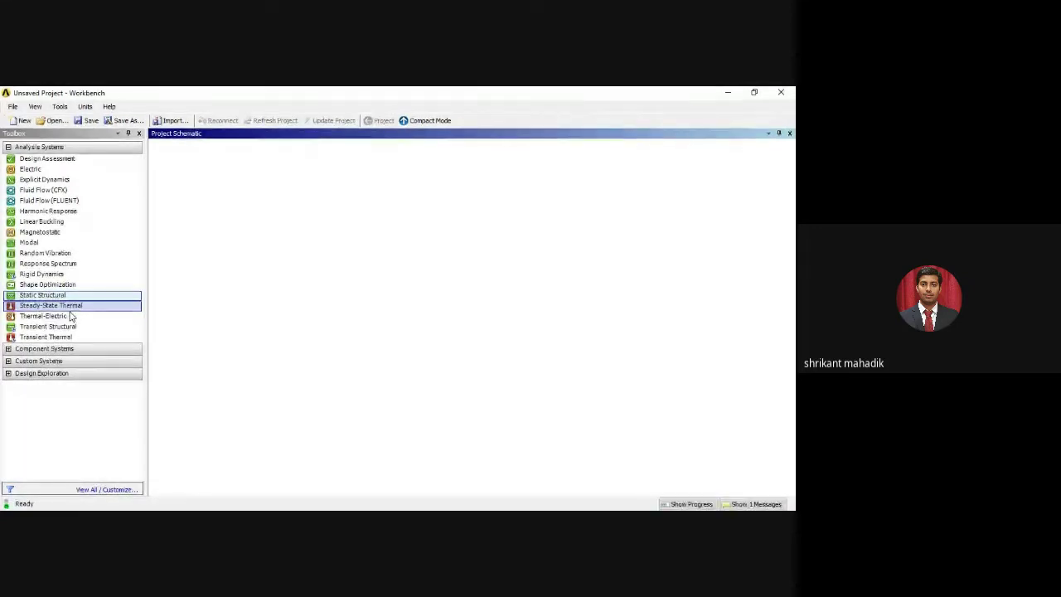
pyautogui.click(64, 319)
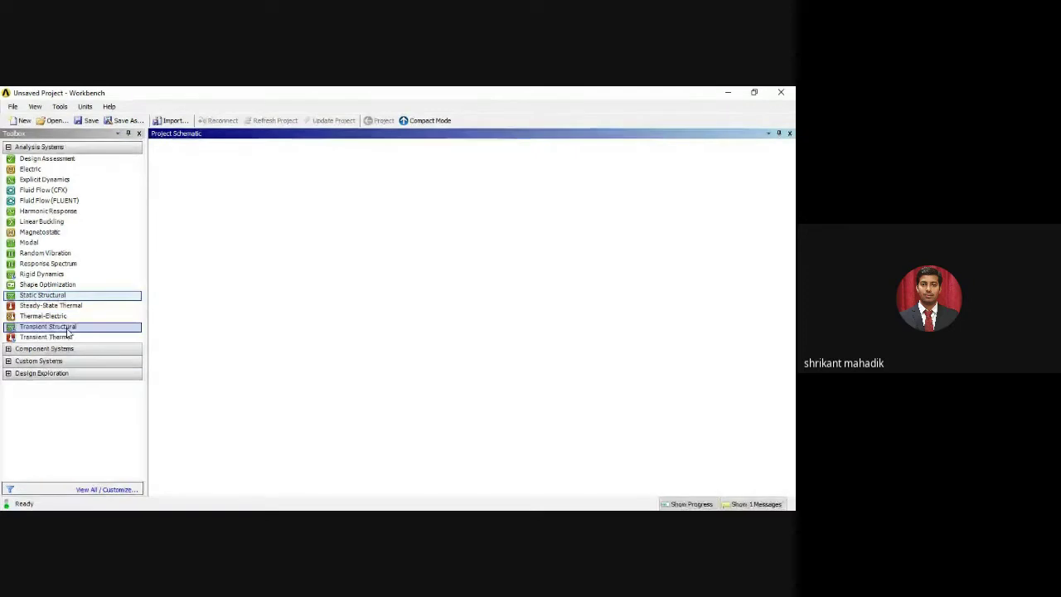
pyautogui.click(58, 340)
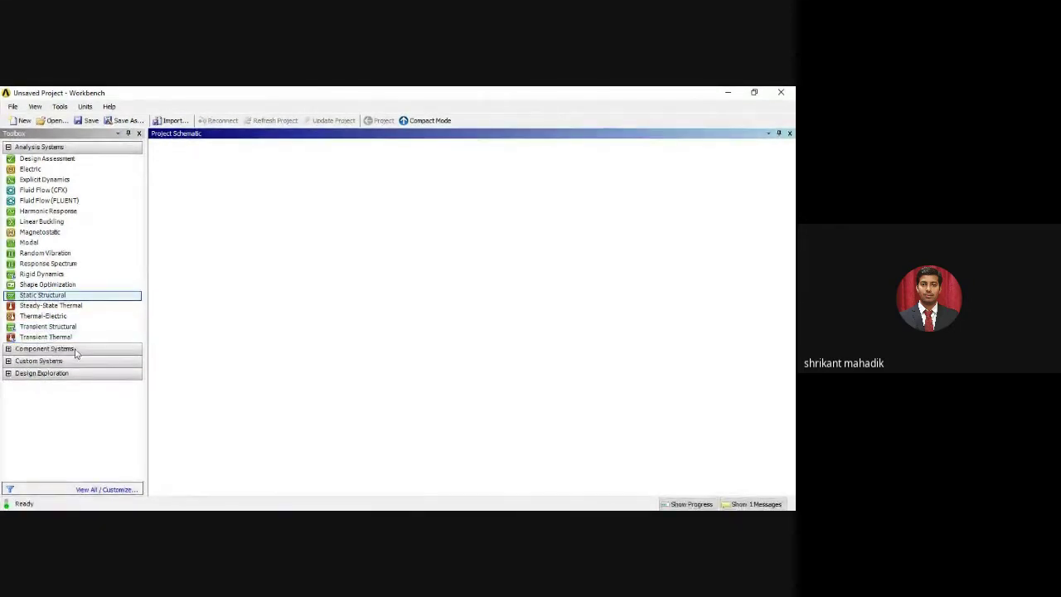
# Add a standalone Engineering Data component system to the project schematic and open its data for editing.
pyautogui.click(7, 352)
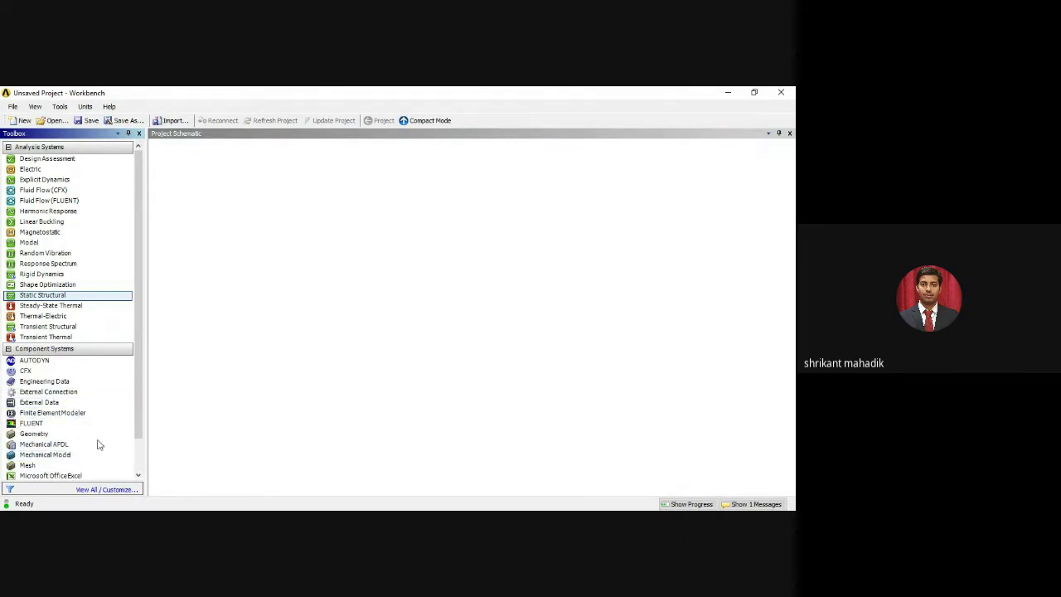
pyautogui.click(8, 349)
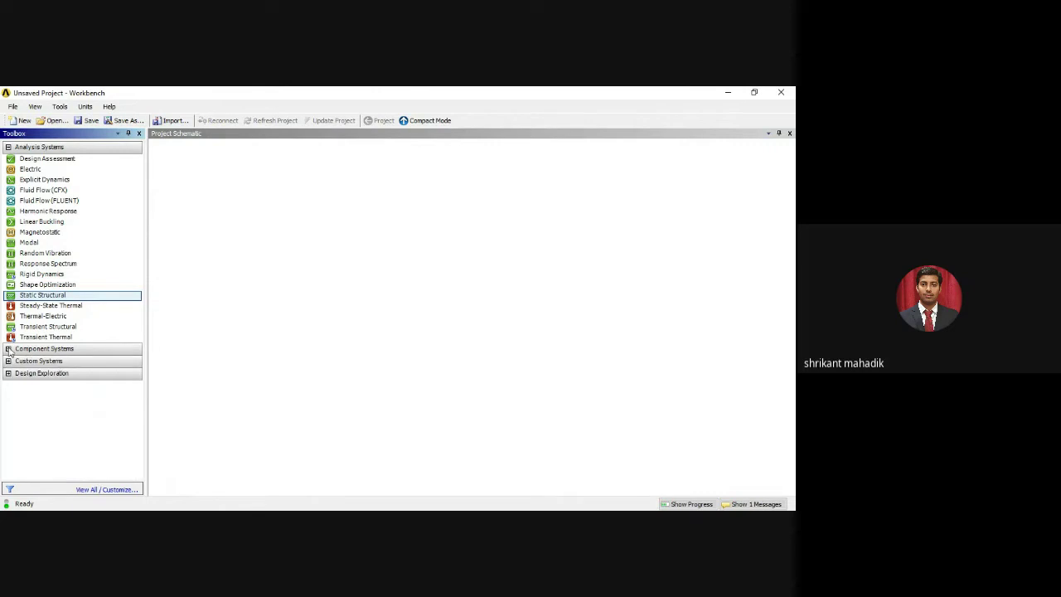
pyautogui.click(9, 349)
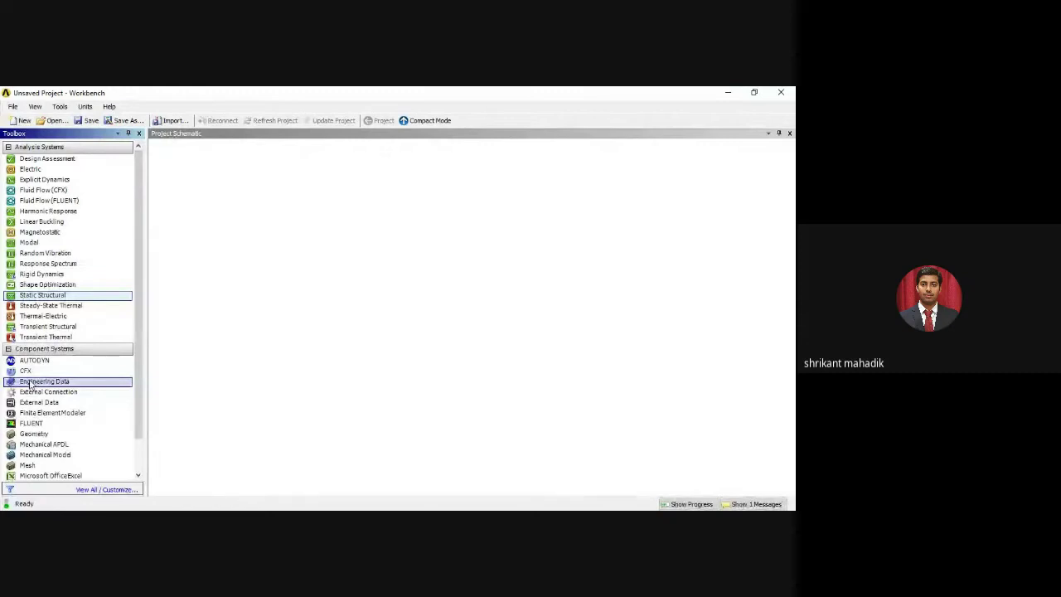
pyautogui.doubleClick(30, 387)
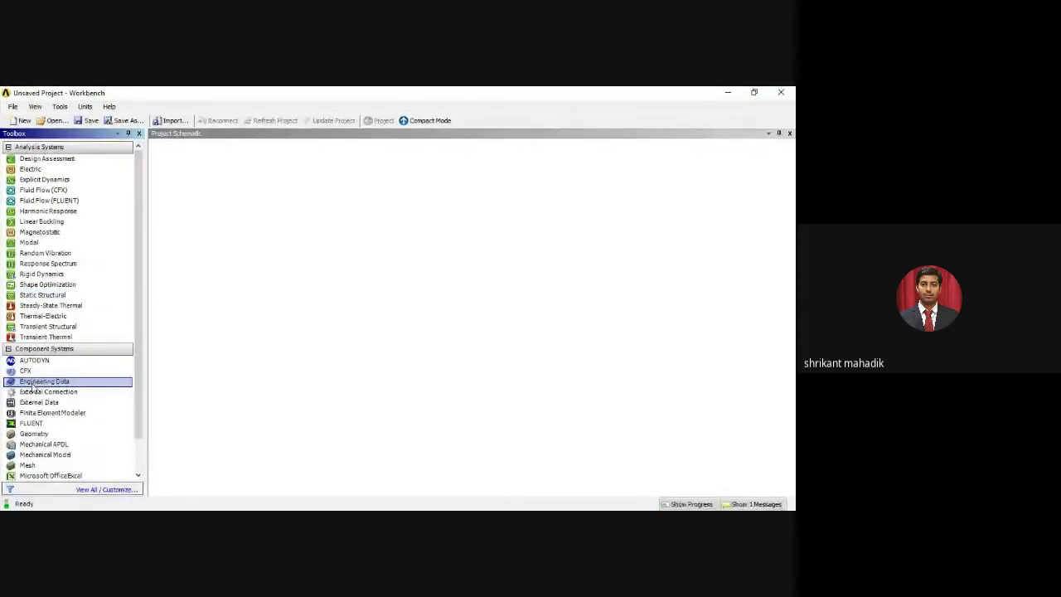
pyautogui.doubleClick(196, 193)
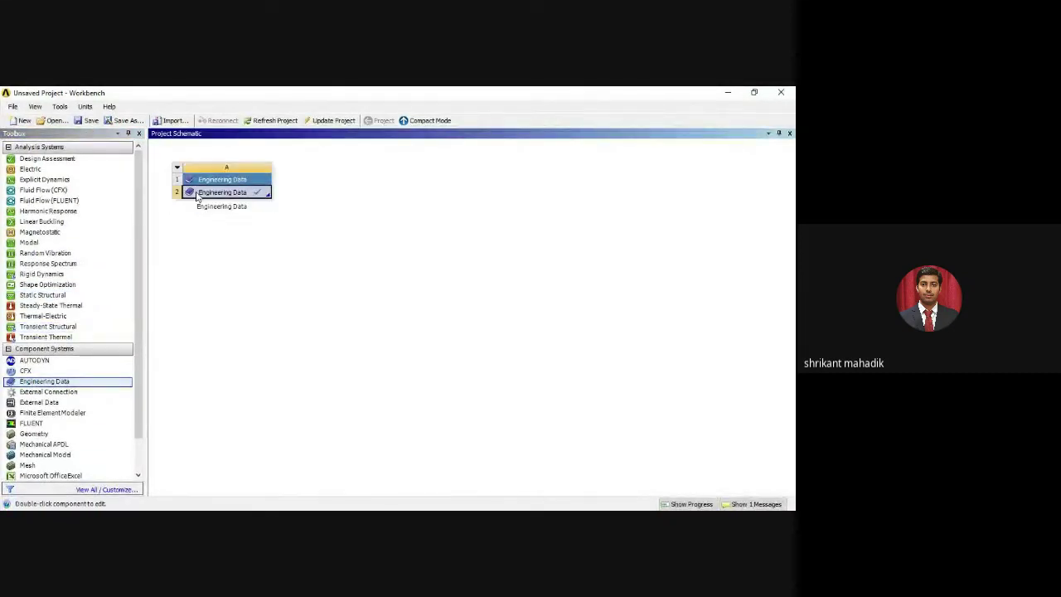
pyautogui.click(181, 208)
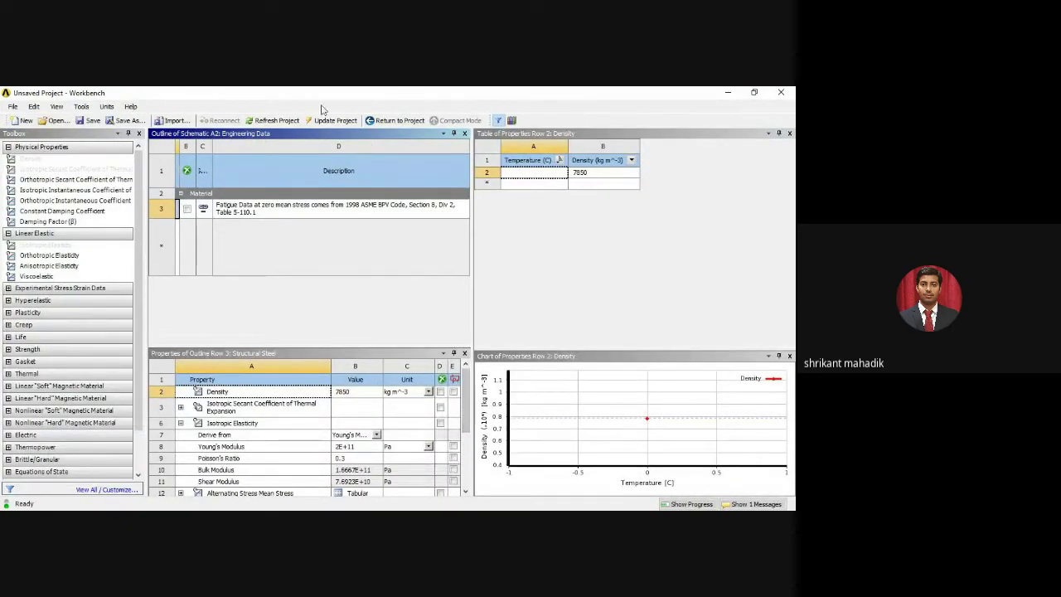
# Show the engineering data sources and browse the General, General Non-linear and Thermal Materials libraries.
pyautogui.click(512, 122)
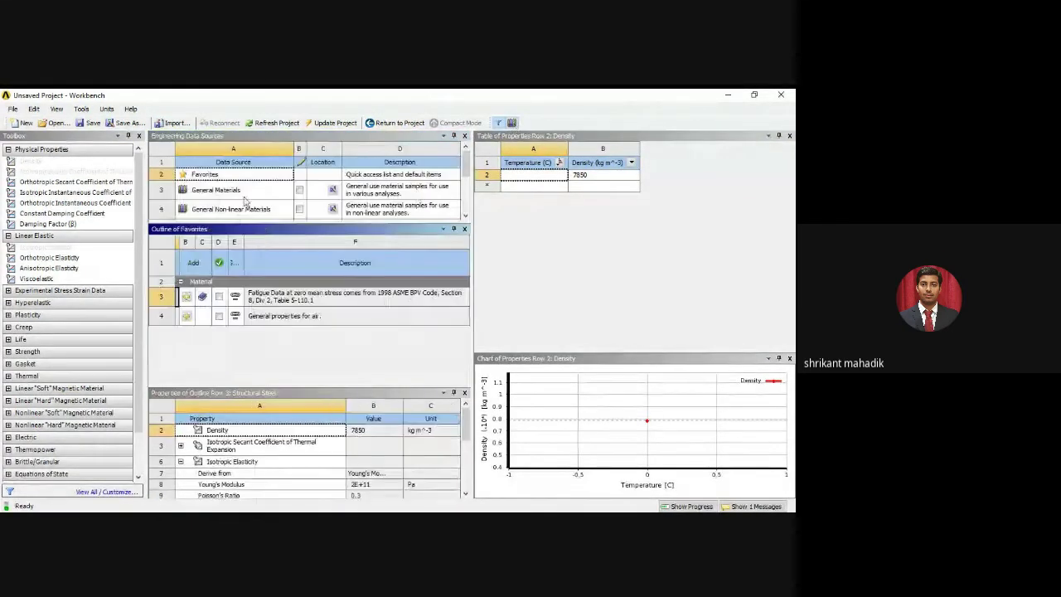
pyautogui.click(217, 190)
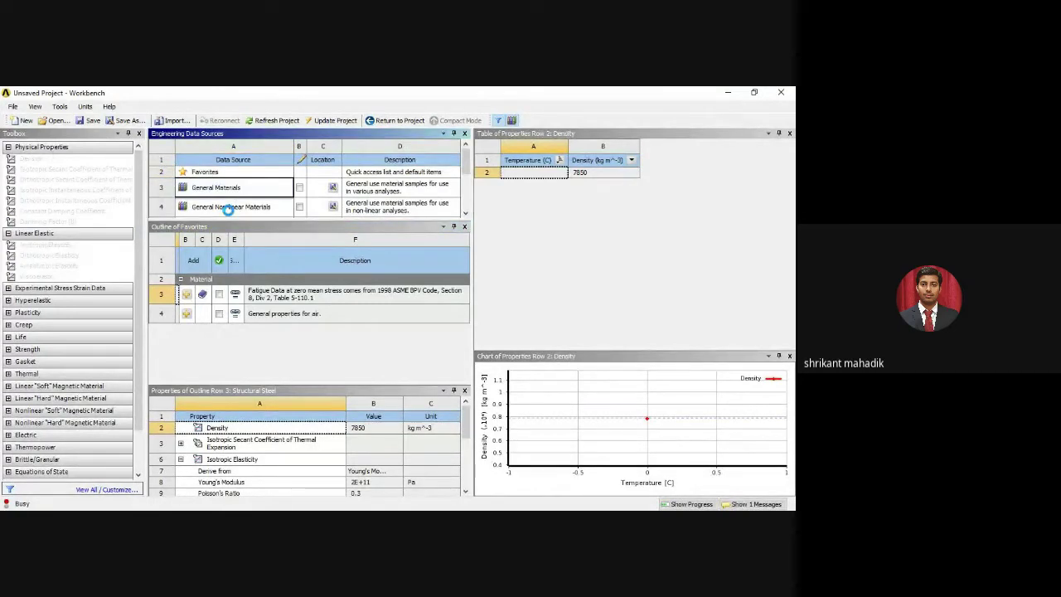
pyautogui.click(224, 207)
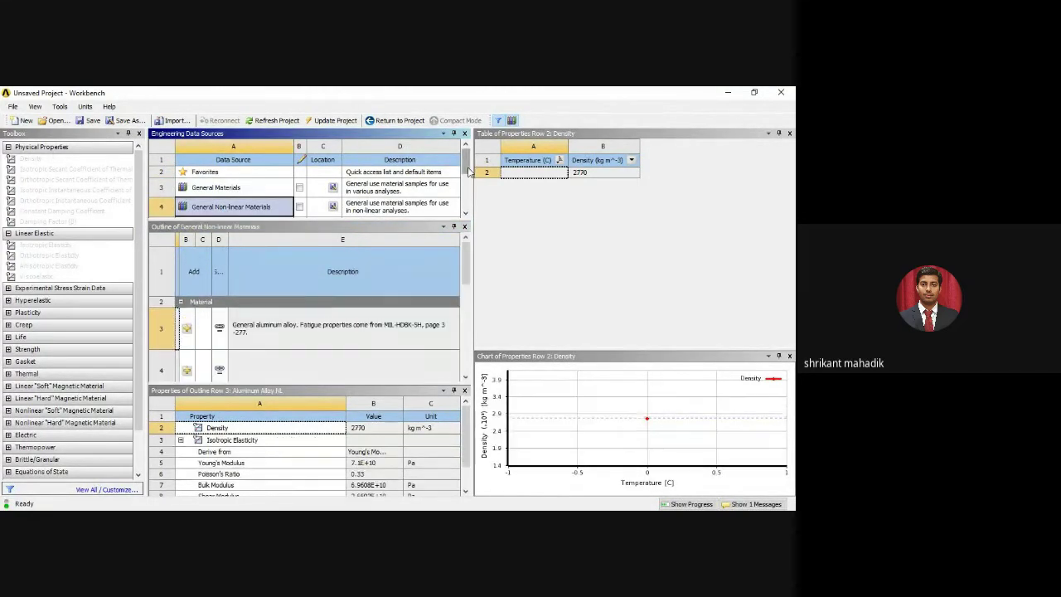
pyautogui.scroll(-3, 223, 202)
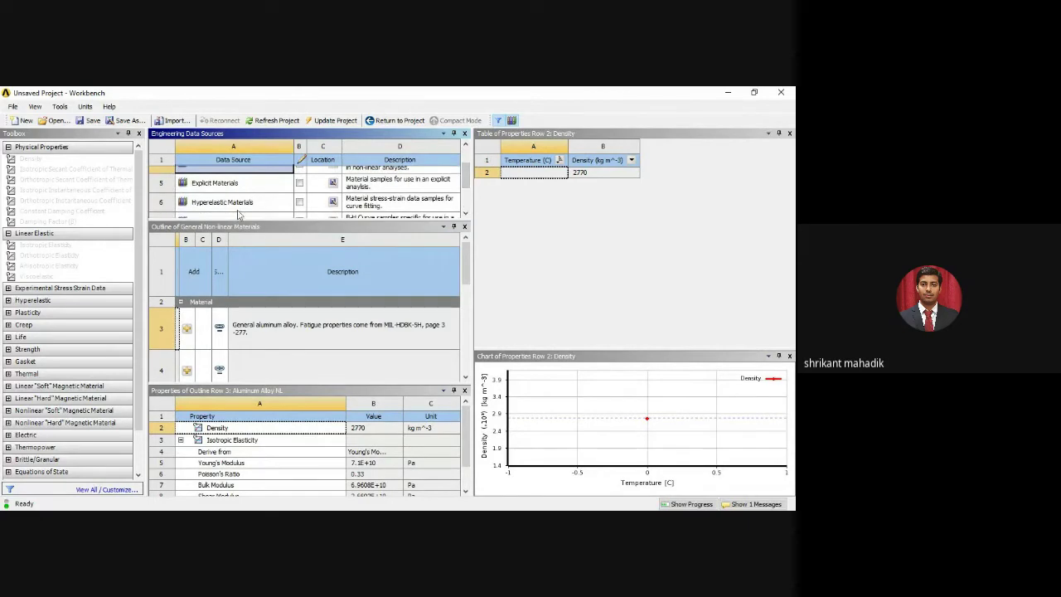
pyautogui.scroll(-2, 237, 195)
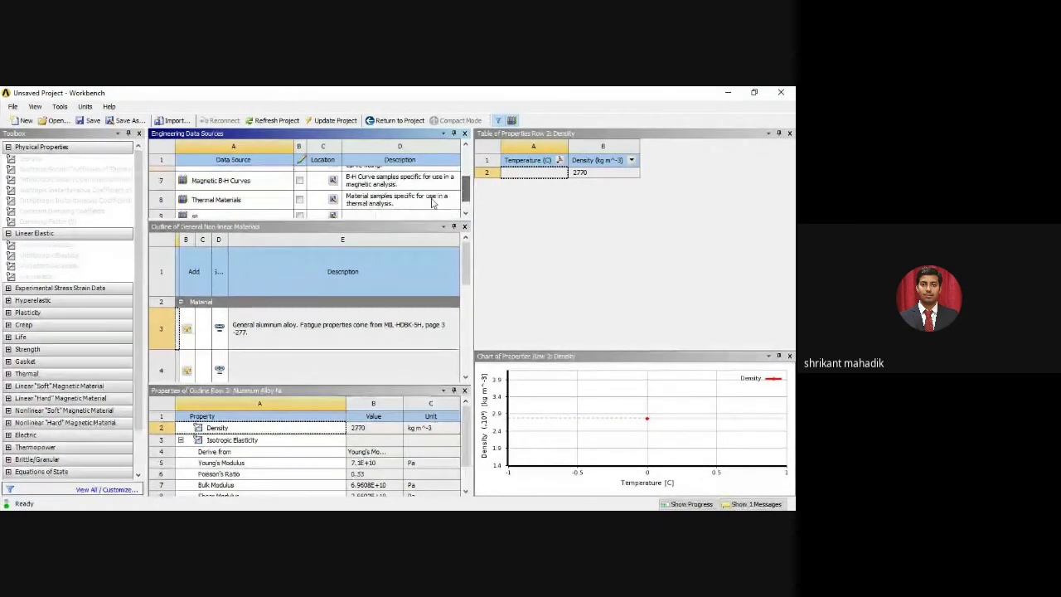
pyautogui.click(229, 201)
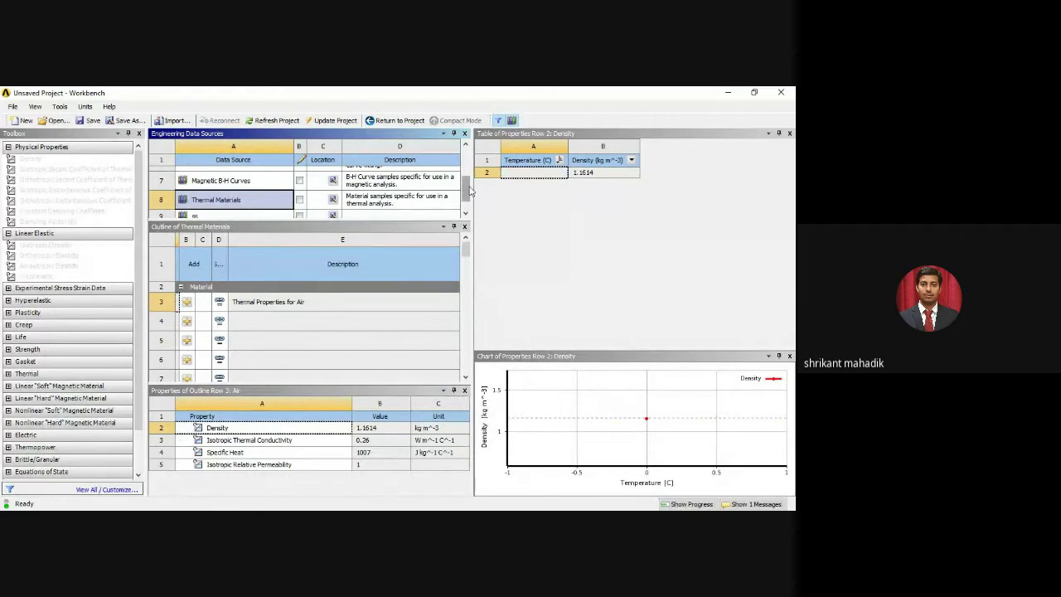
# Widen the contents column of the General Materials library to show the material names, and add Aluminum Alloy to the project's engineering data.
pyautogui.scroll(2, 468, 191)
pyautogui.click(251, 176)
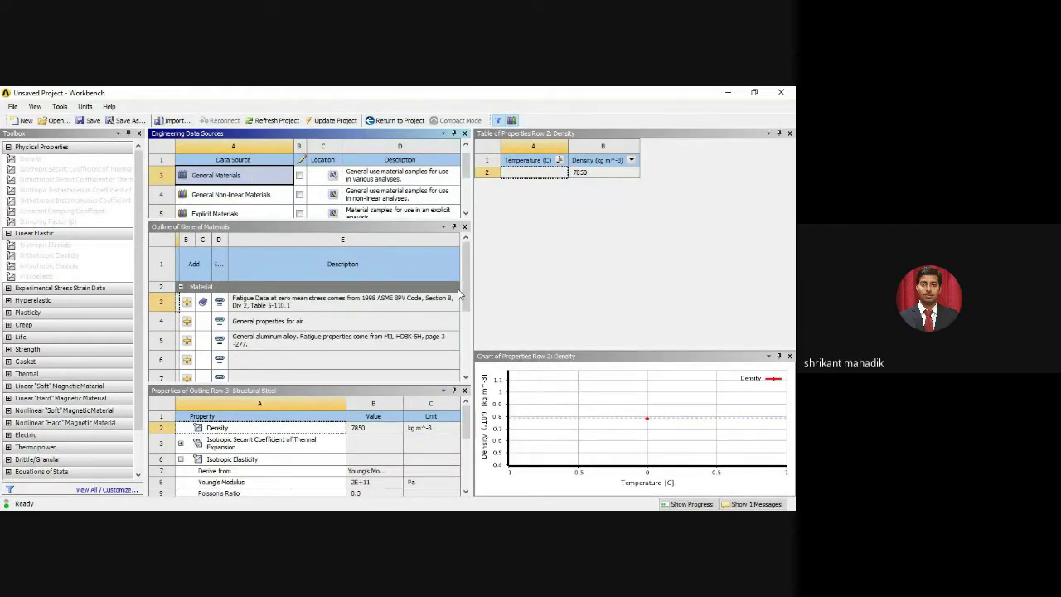
pyautogui.moveTo(461, 294)
pyautogui.mouseDown()
pyautogui.moveTo(463, 325)
pyautogui.moveTo(465, 279)
pyautogui.mouseUp()
pyautogui.moveTo(179, 240); pyautogui.dragTo(298, 248)
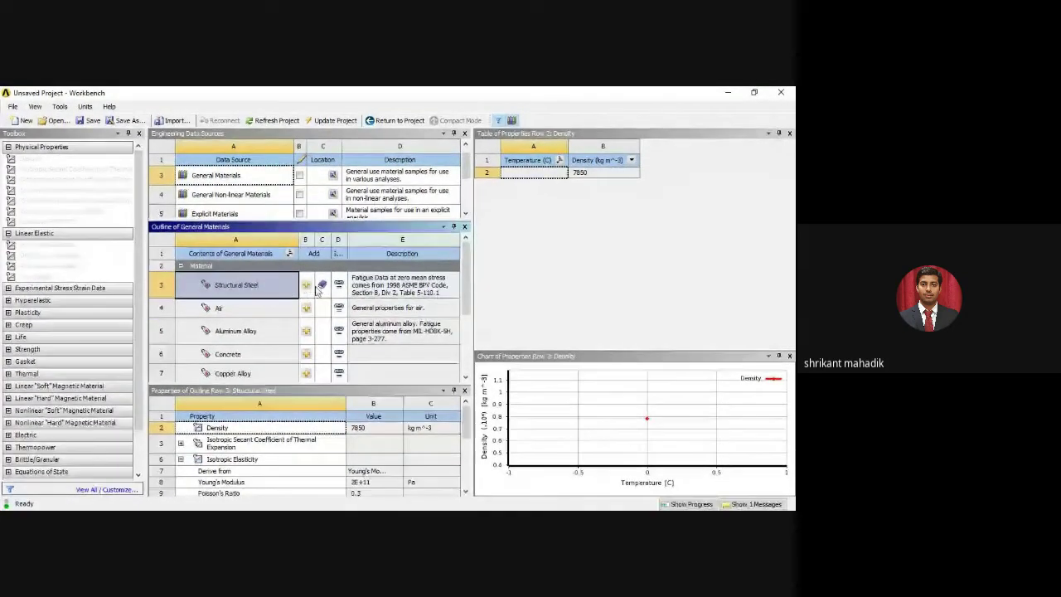
pyautogui.click(306, 332)
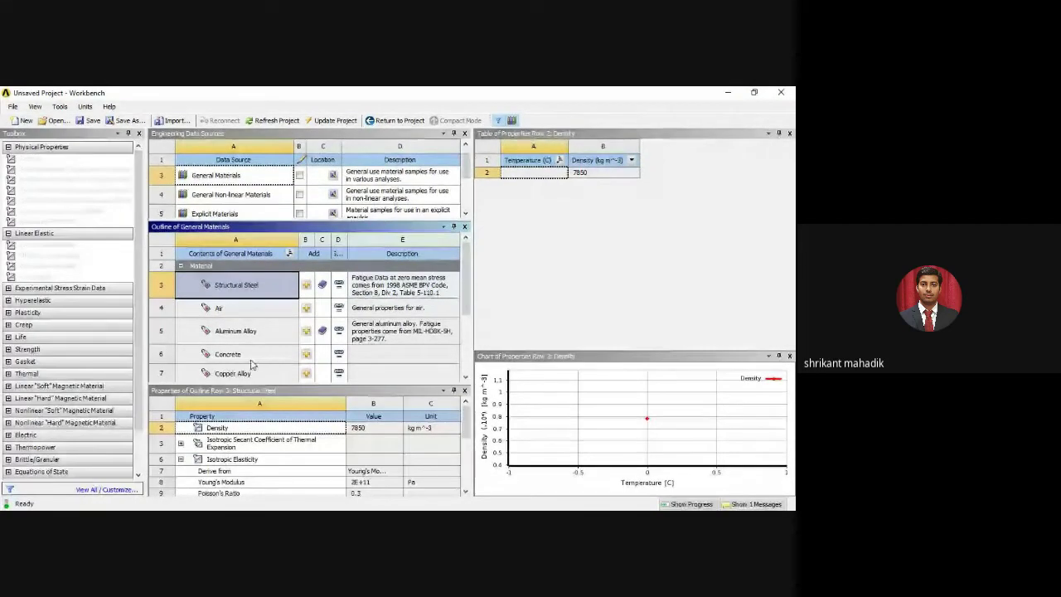
# Look through the materials offered in the General Non-linear Materials and Hyperelastic Materials libraries.
pyautogui.scroll(-3, 262, 335)
pyautogui.click(224, 194)
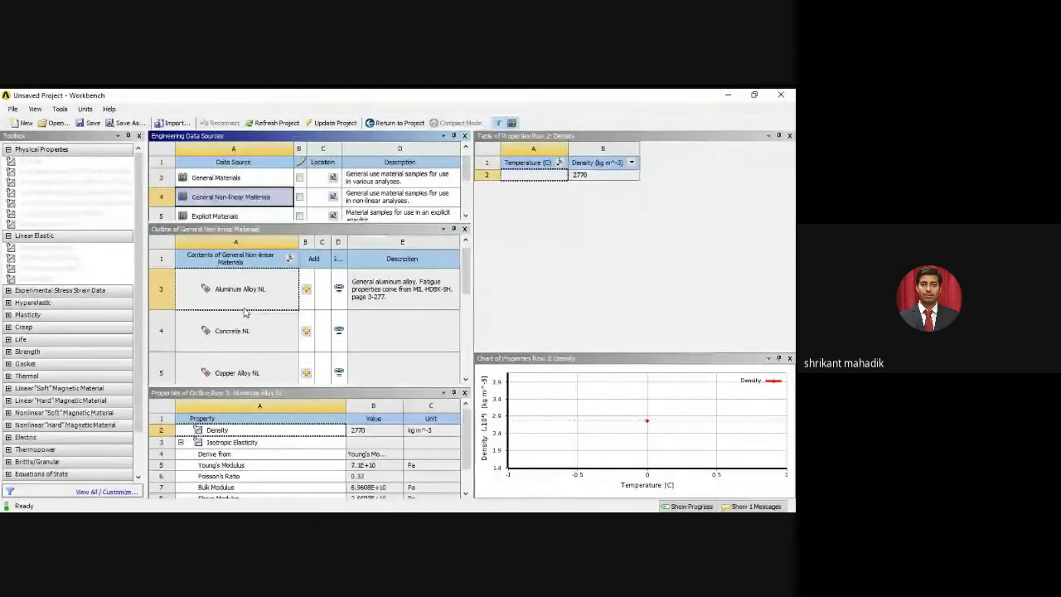
pyautogui.scroll(-1, 257, 332)
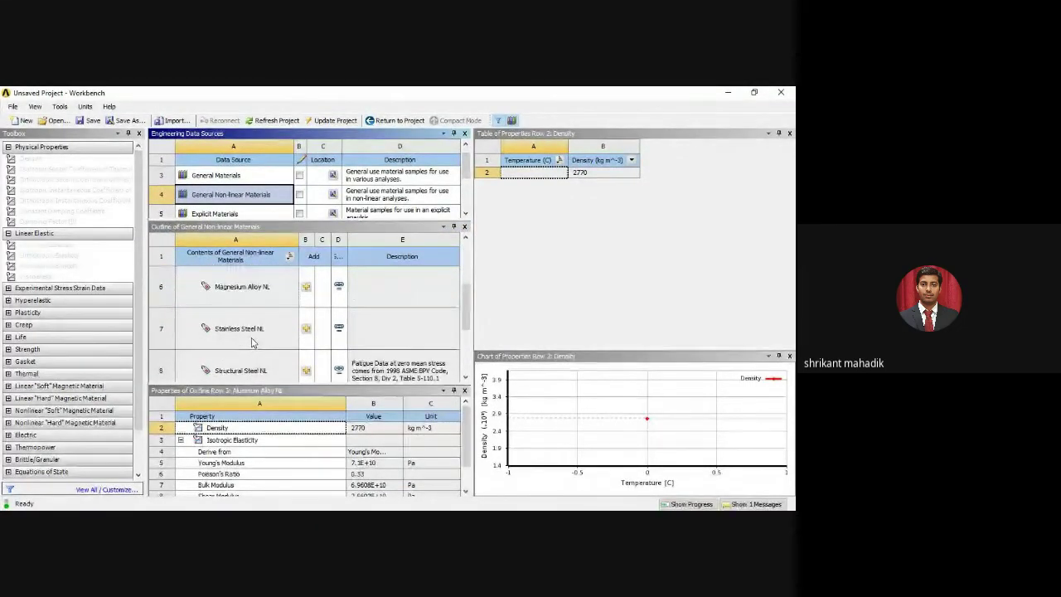
pyautogui.scroll(-1, 261, 344)
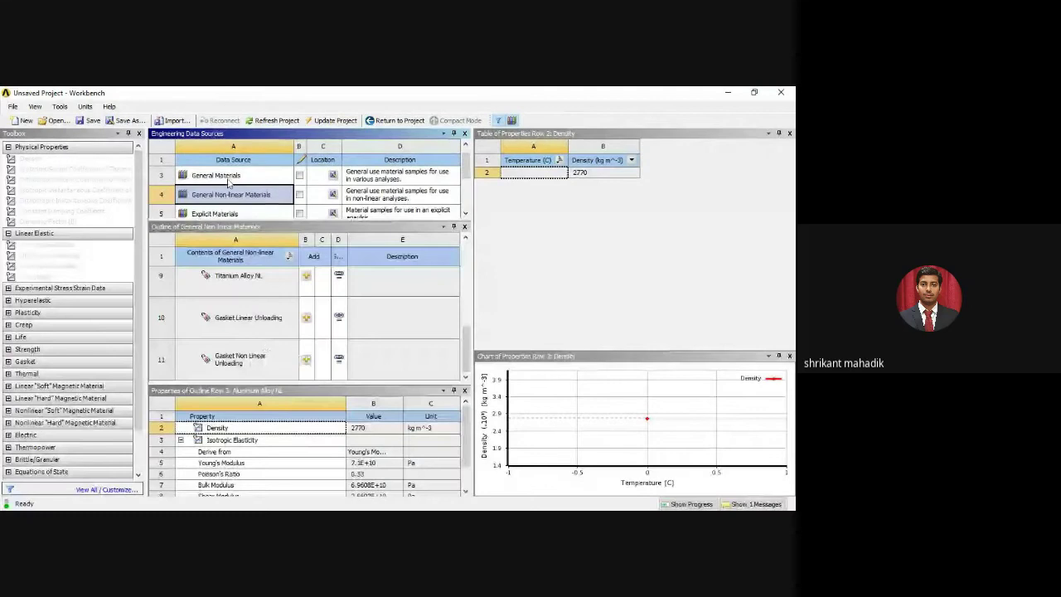
pyautogui.scroll(-1, 235, 209)
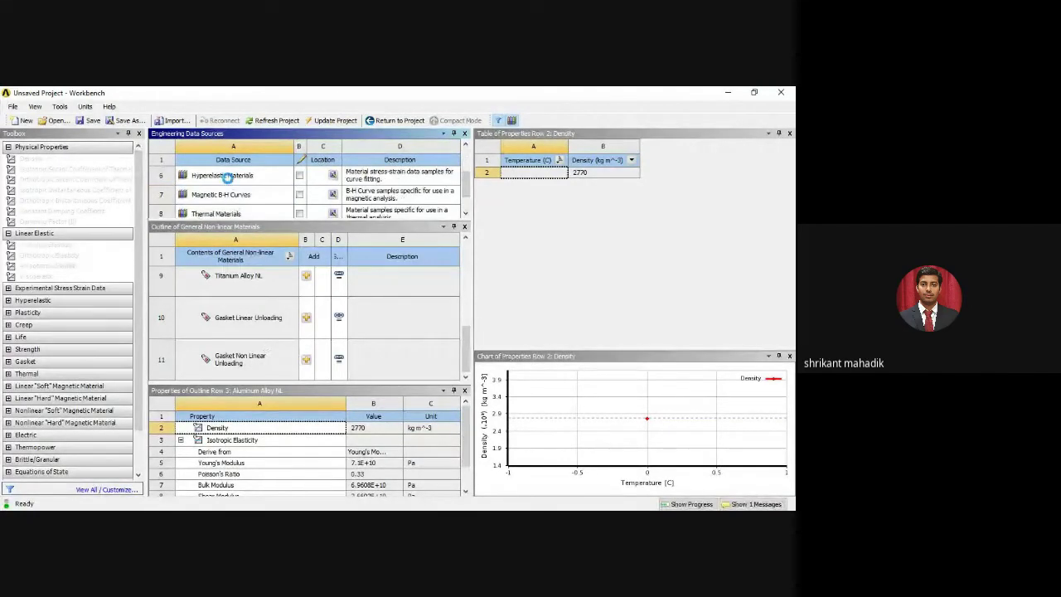
pyautogui.click(225, 176)
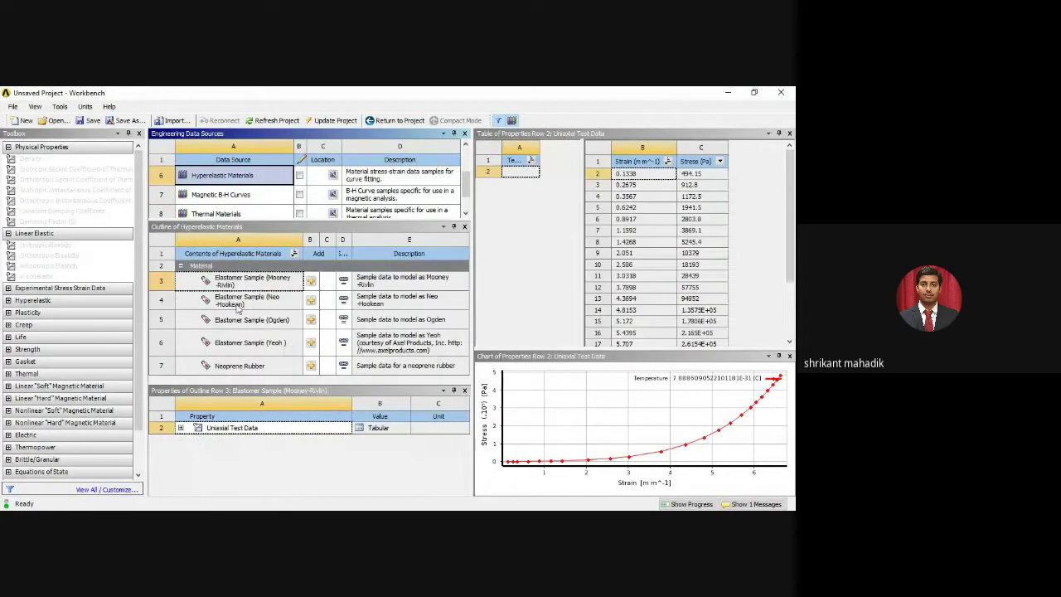
# Browse the Thermal Materials library and add Copper to the project's engineering data.
pyautogui.click(228, 214)
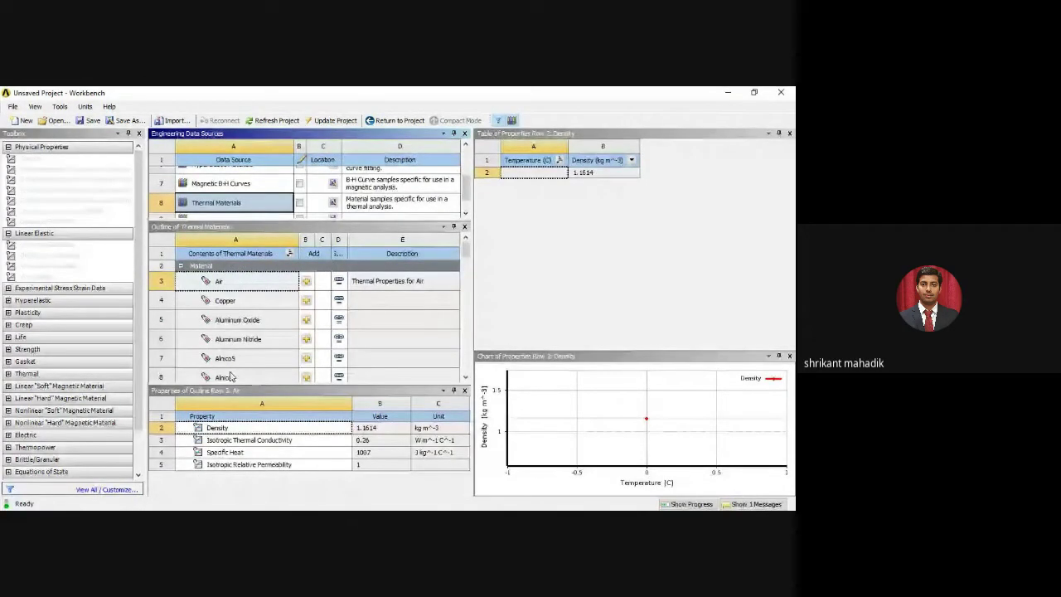
pyautogui.scroll(-2, 234, 378)
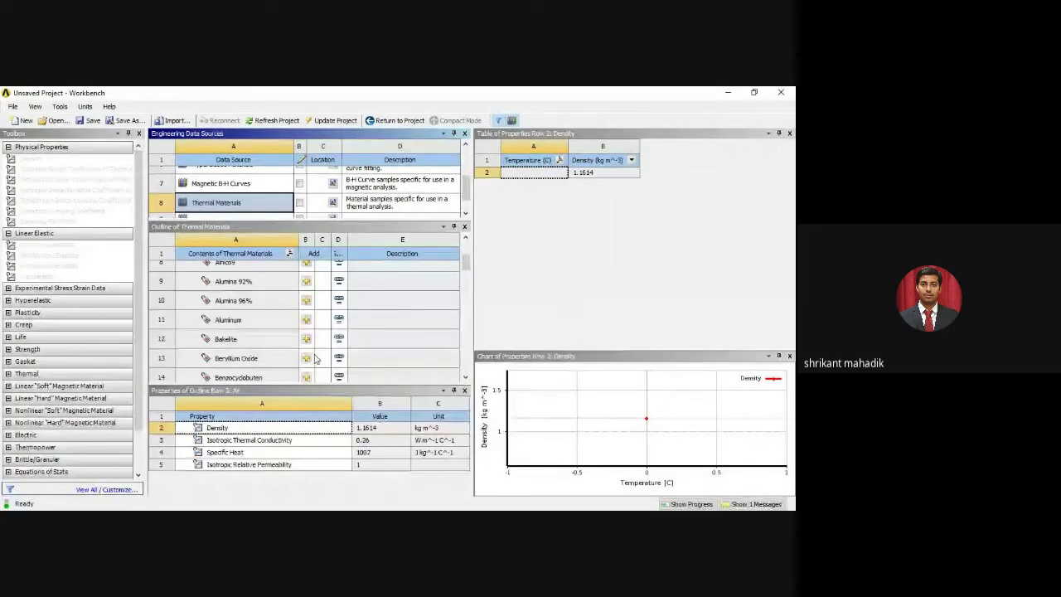
pyautogui.scroll(2, 274, 331)
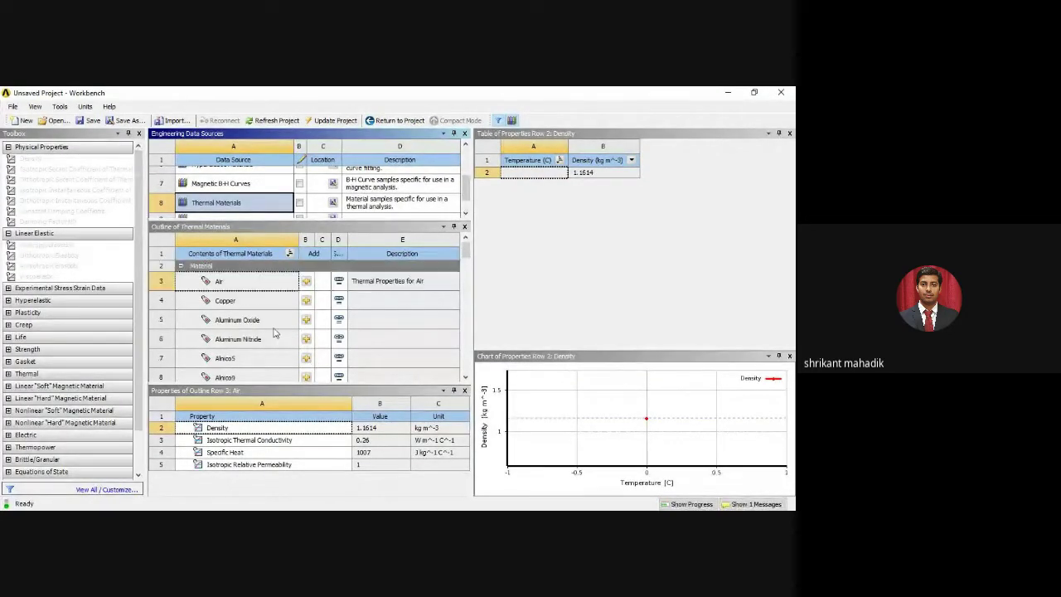
pyautogui.click(307, 302)
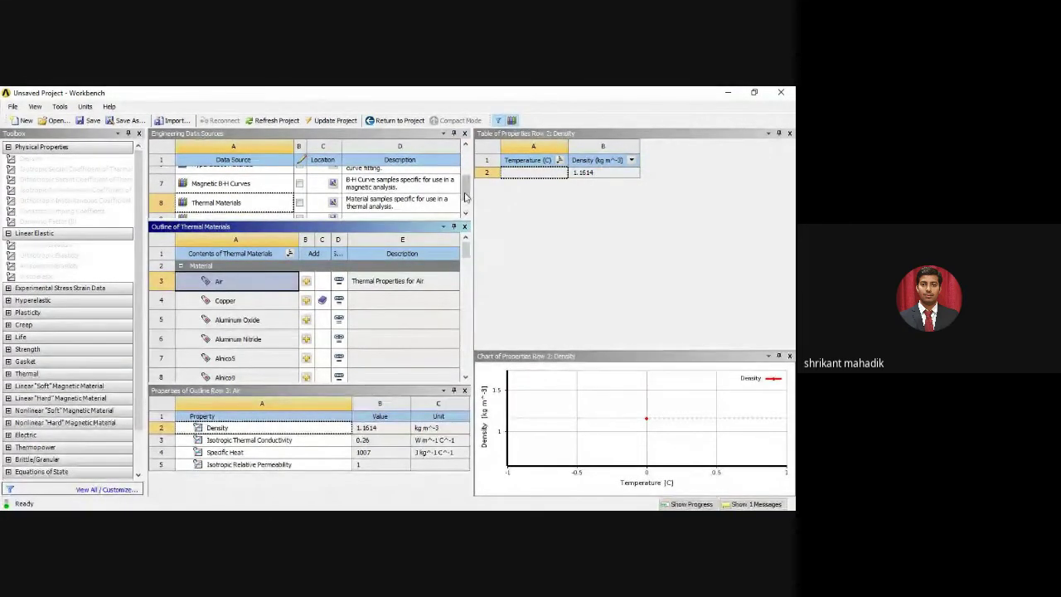
# Examine the contents and material properties of the custom library ss.
pyautogui.scroll(-1, 465, 196)
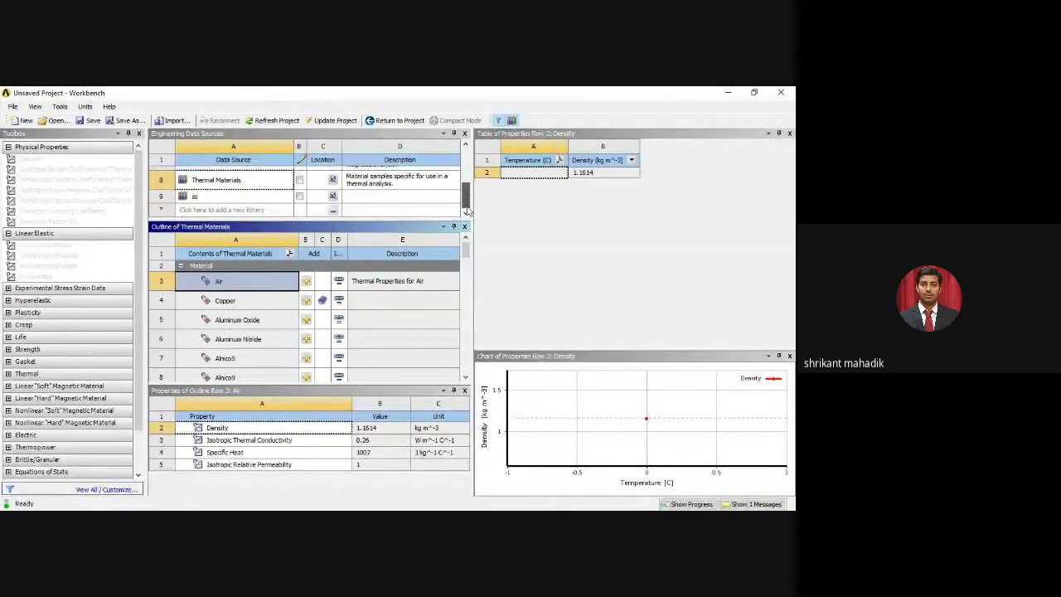
pyautogui.click(218, 197)
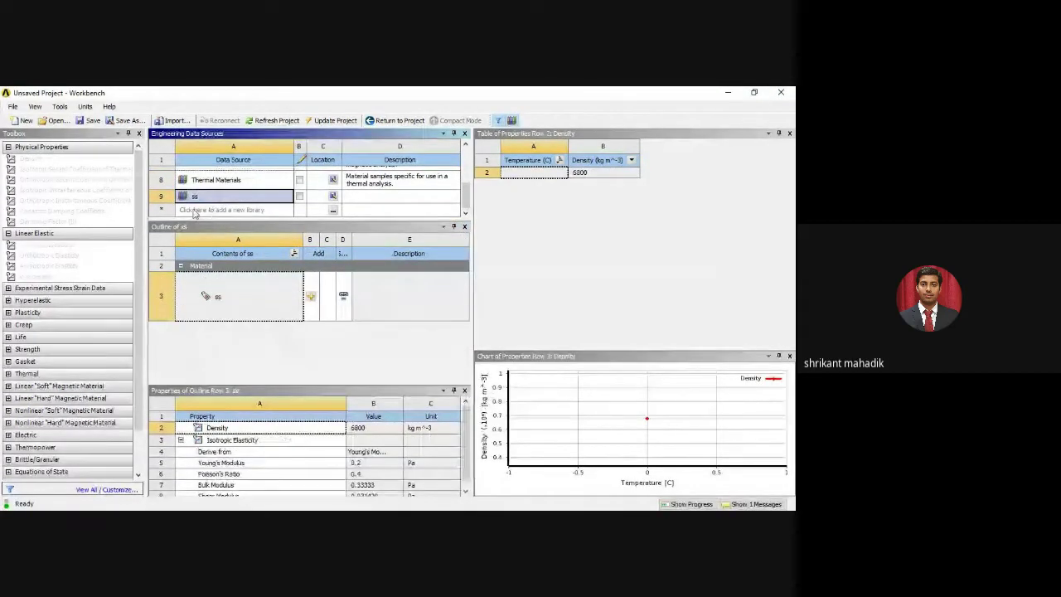
pyautogui.click(191, 210)
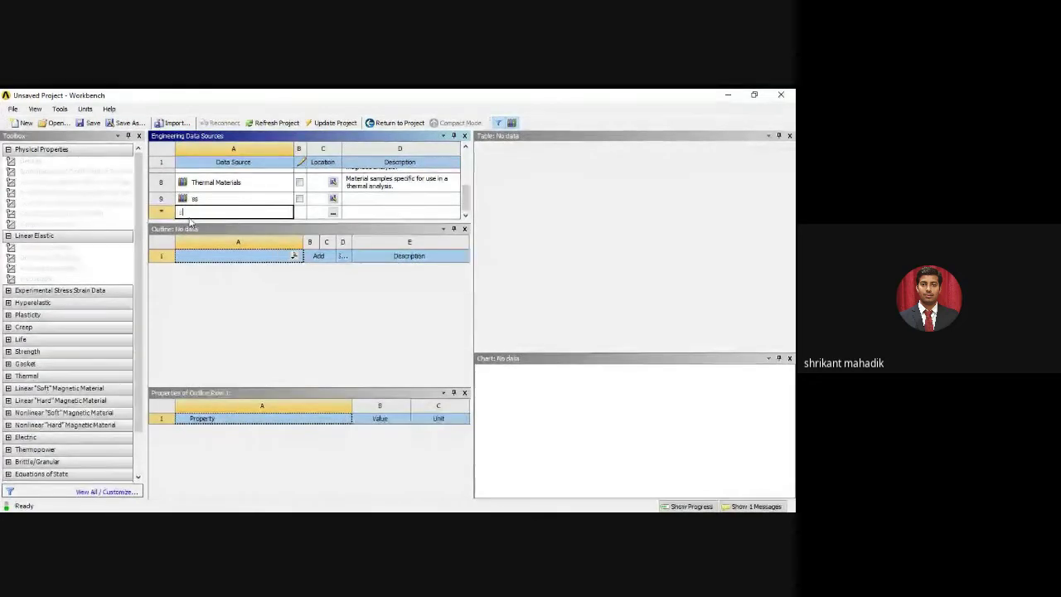
pyautogui.press('Return')
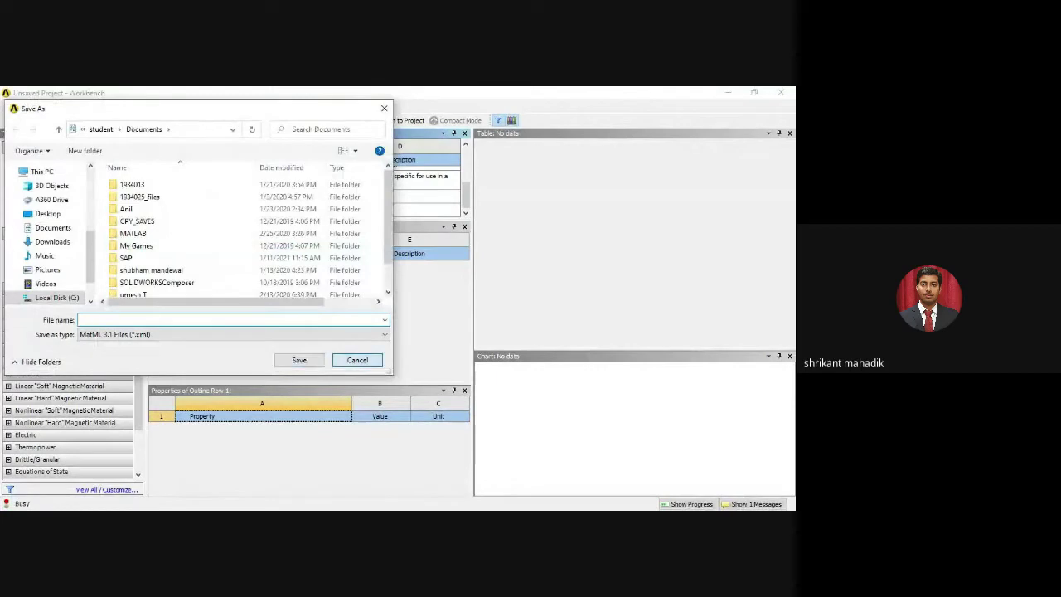
pyautogui.click(340, 363)
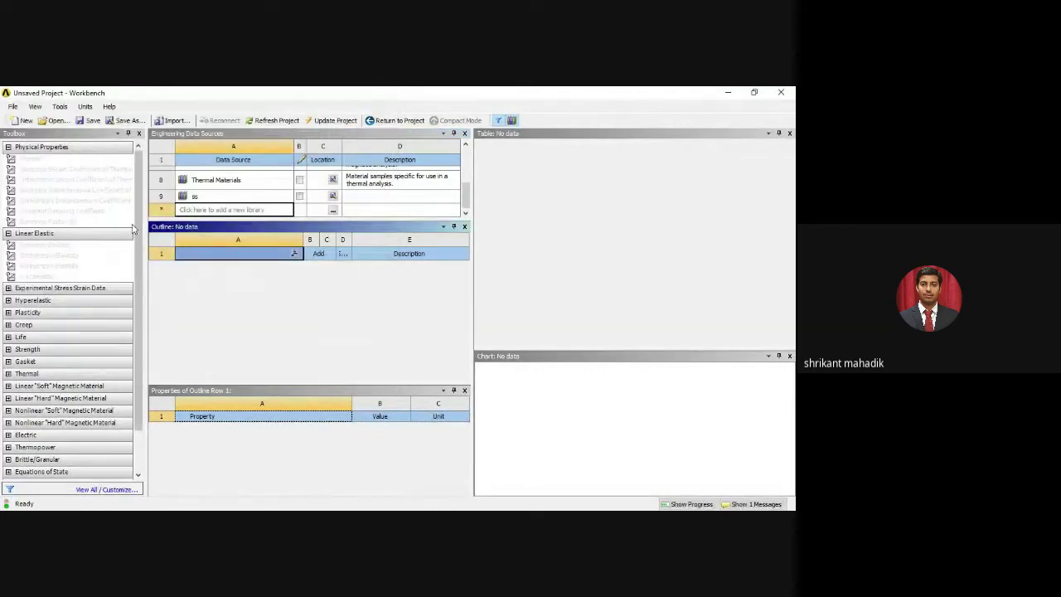
# Create a new material library named sss and save its file as sss in the Documents folder.
pyautogui.click(199, 199)
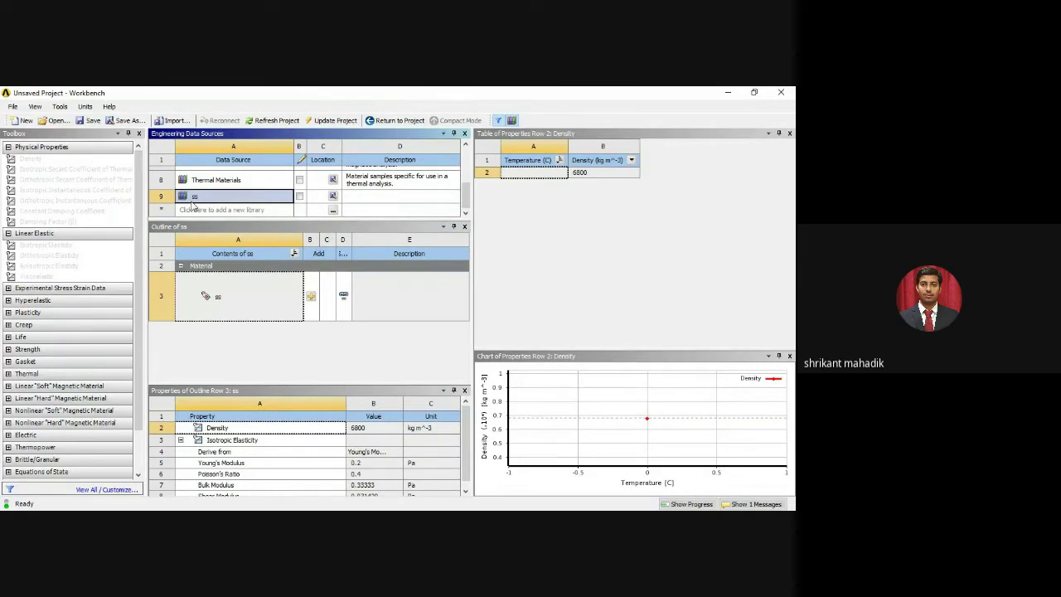
pyautogui.click(190, 210)
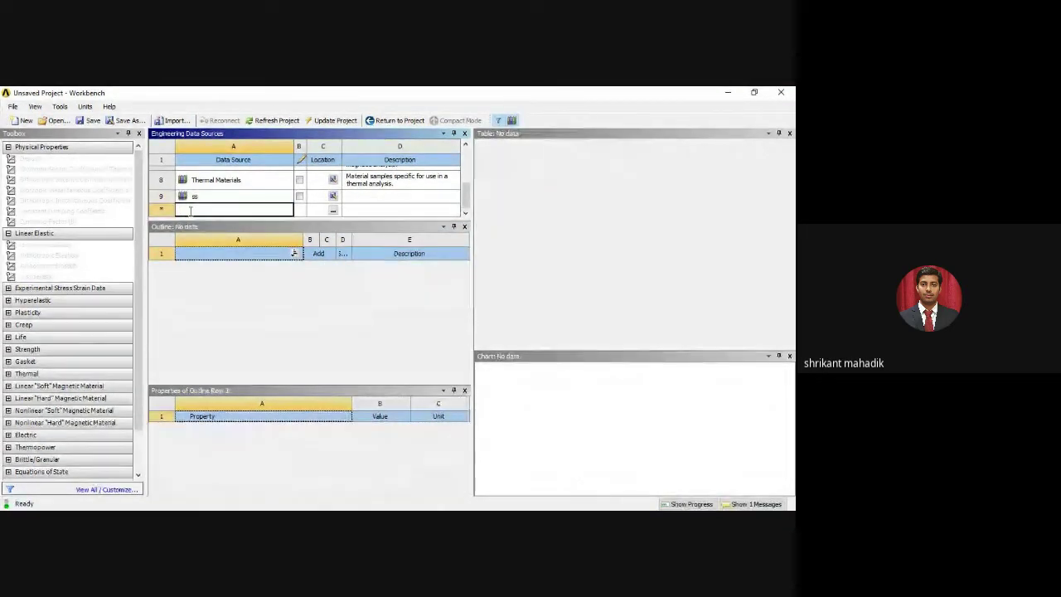
pyautogui.write('sss')
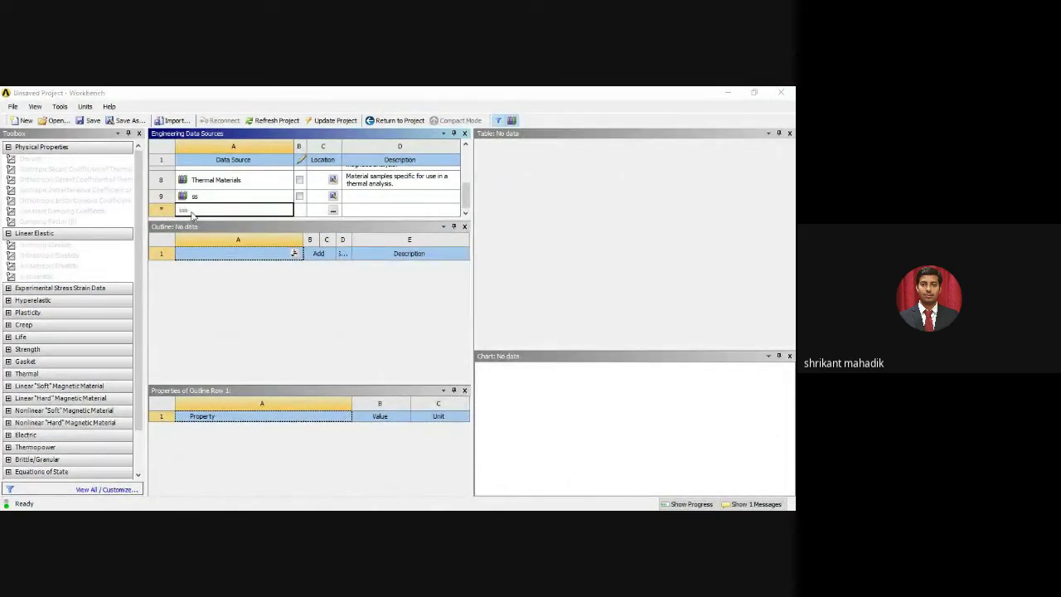
pyautogui.press('Return')
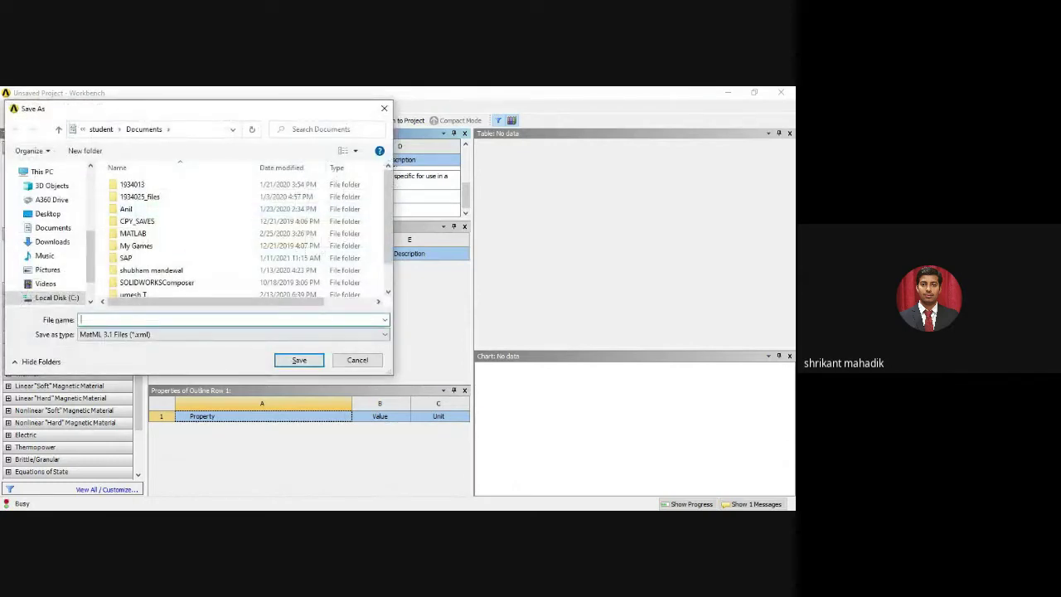
pyautogui.write('sss')
pyautogui.click(300, 360)
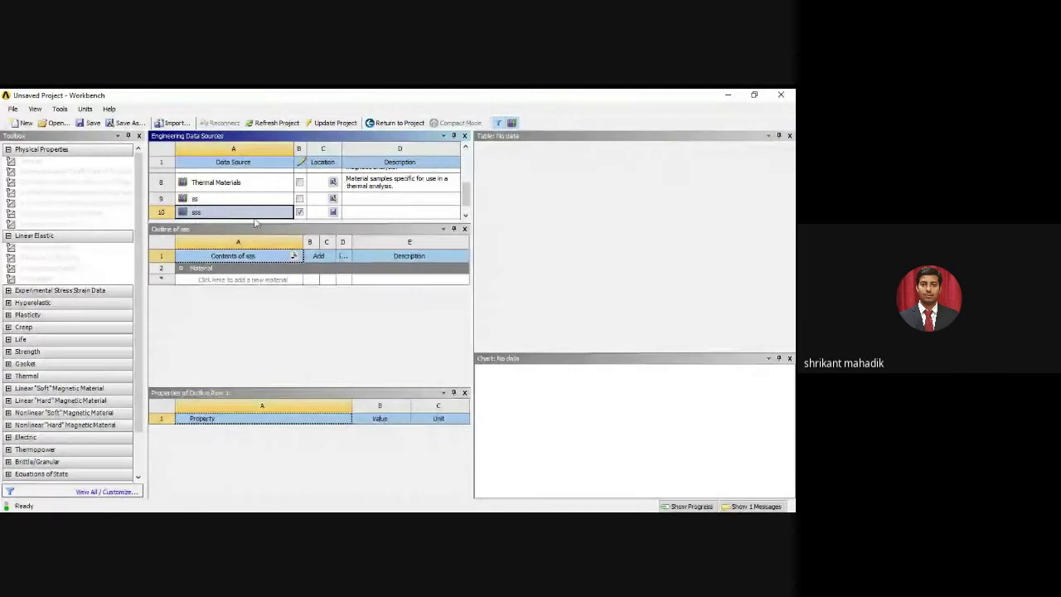
# Add a new material named wss to the sss library.
pyautogui.click(251, 215)
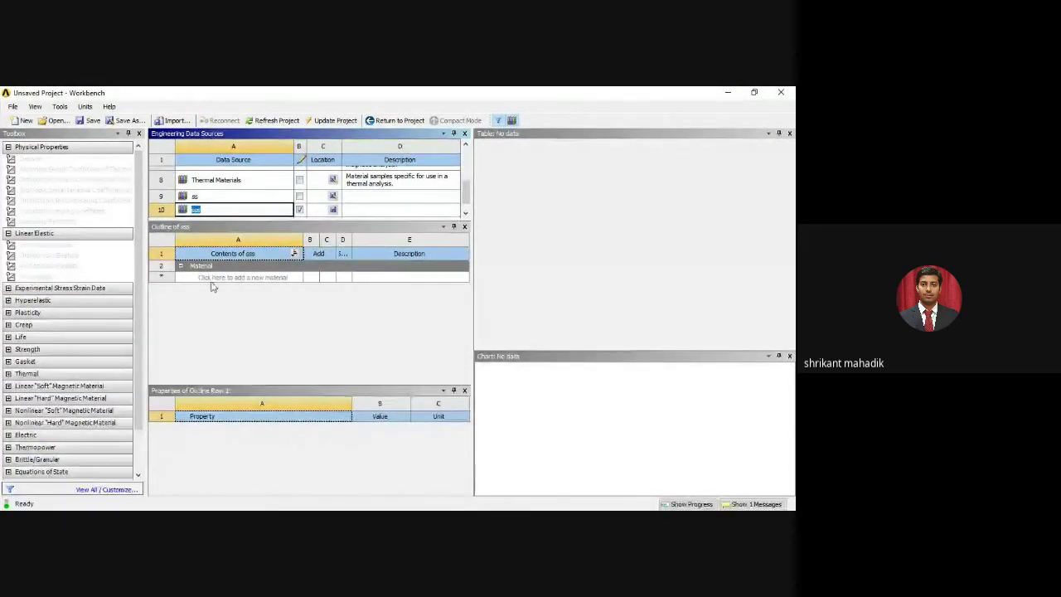
pyautogui.click(240, 284)
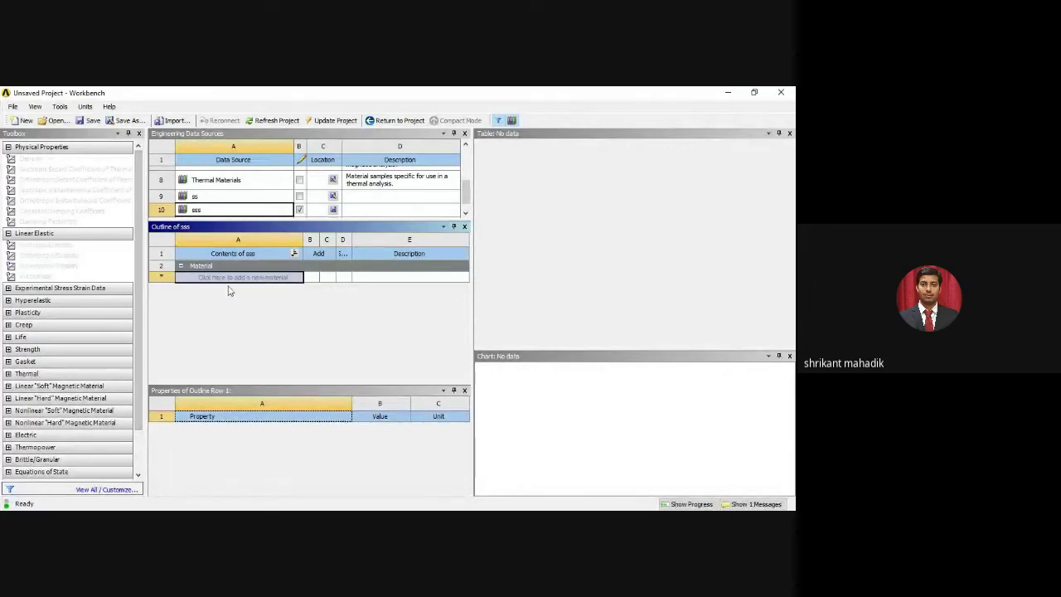
pyautogui.click(247, 278)
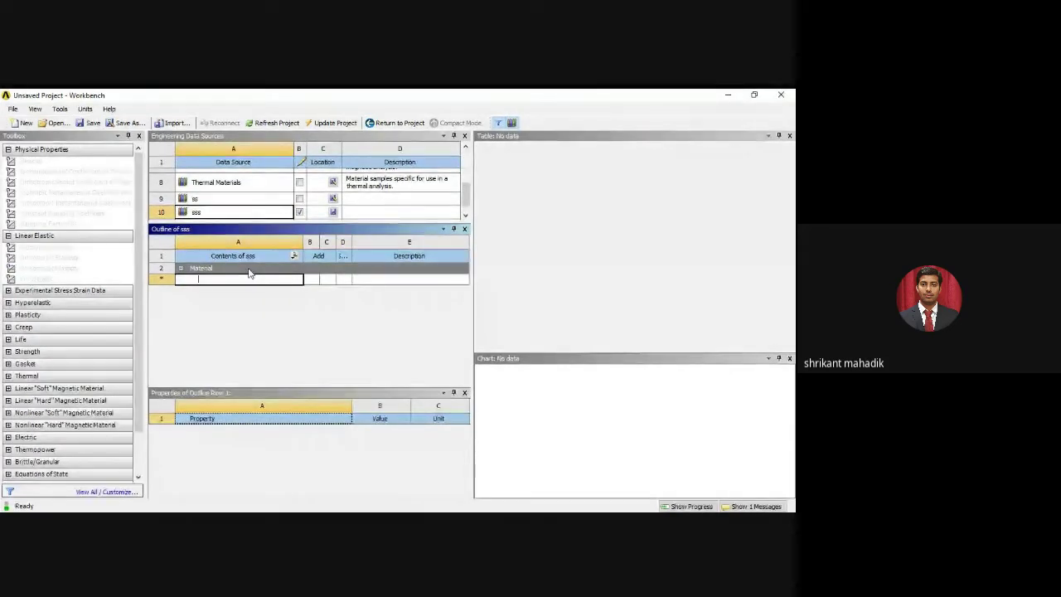
pyautogui.write('sss')
pyautogui.press('Return')
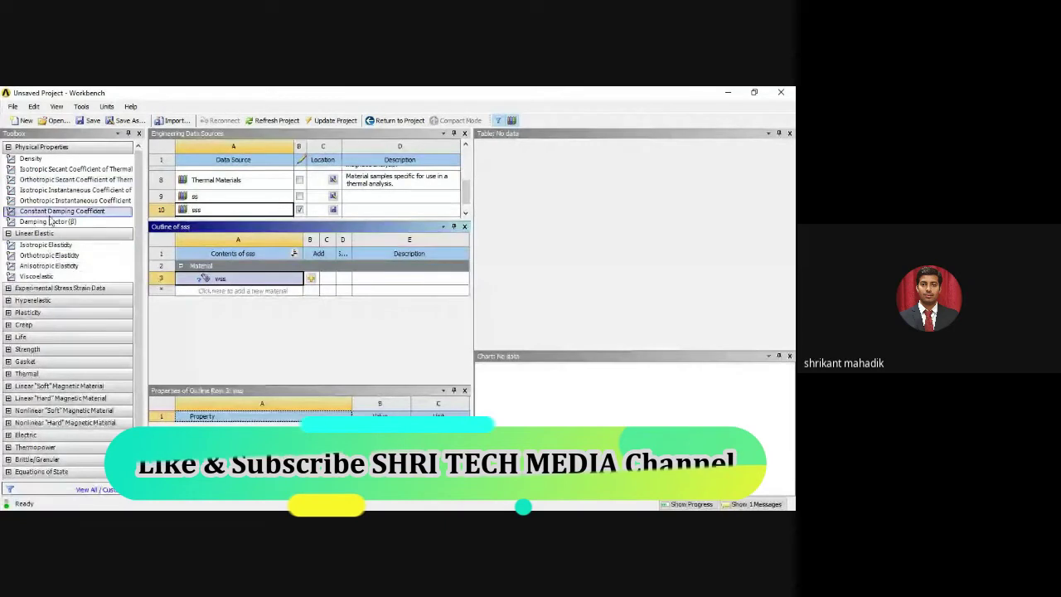
# Add the Density property to the wss material with a value of 7600 kg m^-3.
pyautogui.click(38, 160)
pyautogui.doubleClick(38, 160)
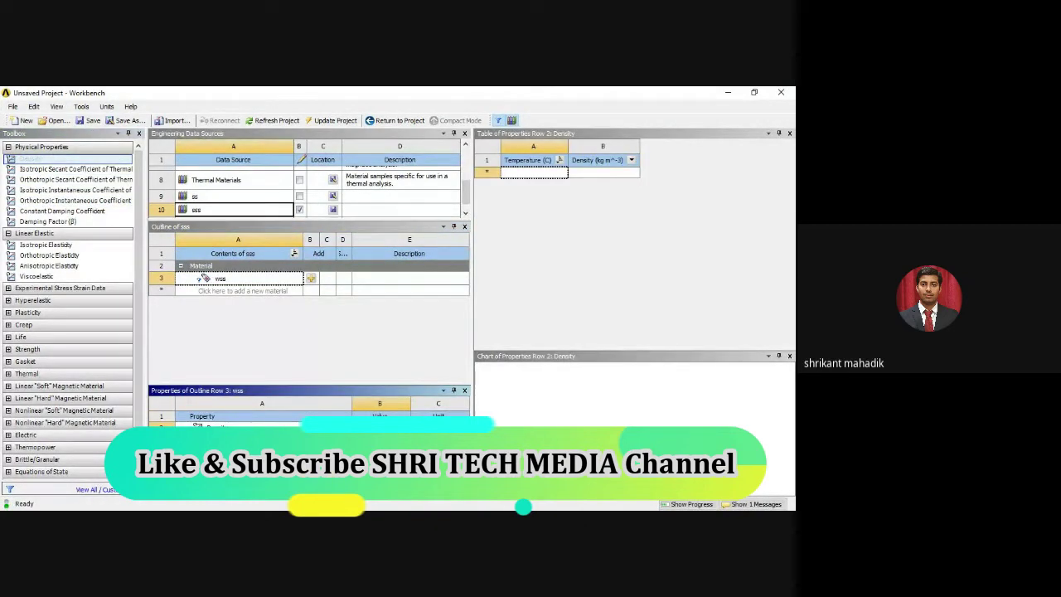
pyautogui.write('7600')
pyautogui.press('Return')
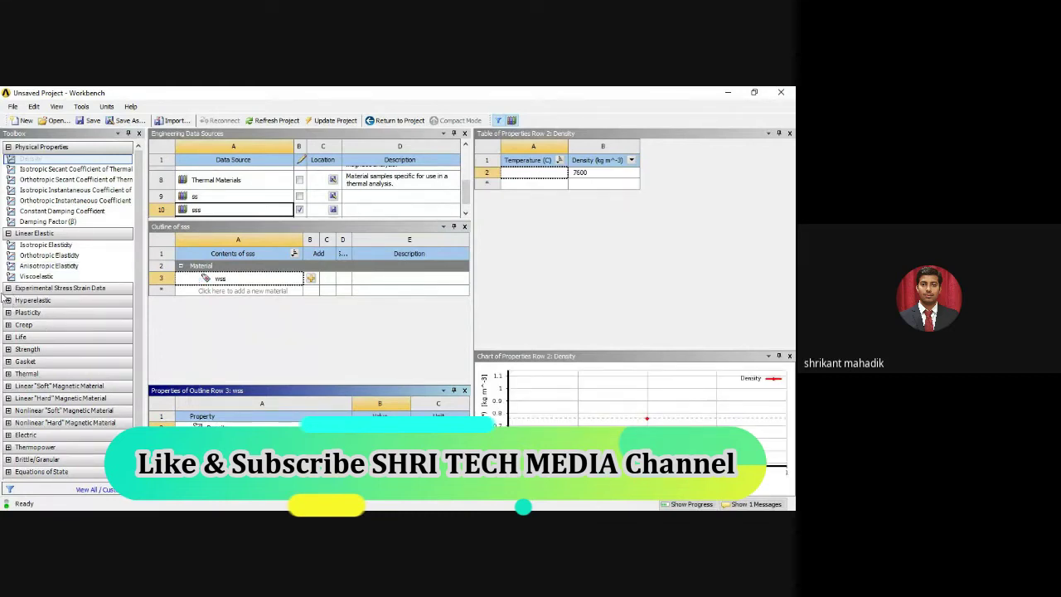
# Add Isotropic Elasticity to the wss material with a Young's Modulus of 522 Pa and a Poisson's Ratio of 511.
pyautogui.click(27, 257)
pyautogui.click(38, 245)
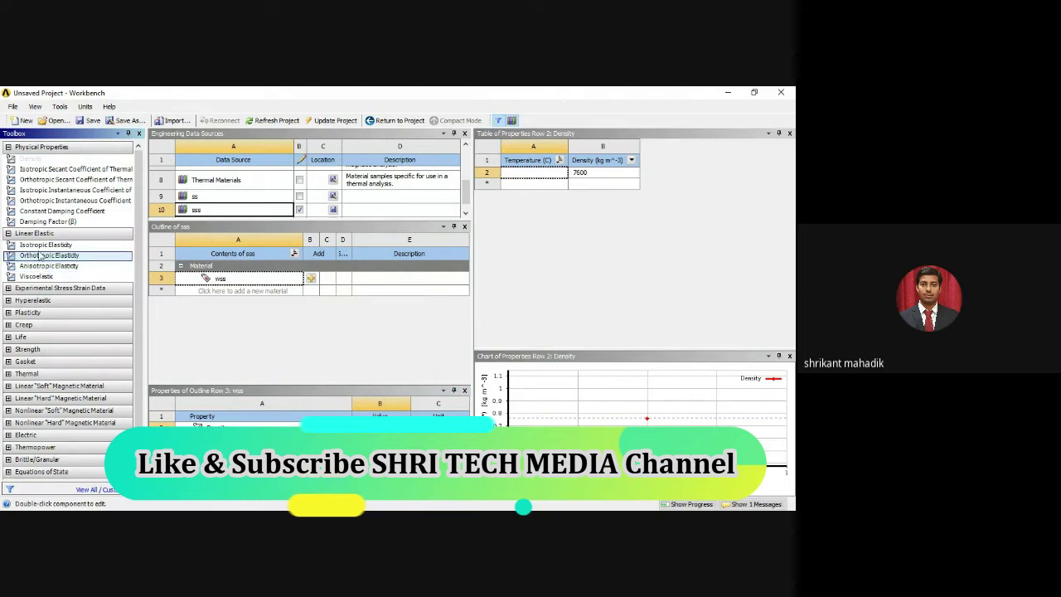
pyautogui.doubleClick(38, 247)
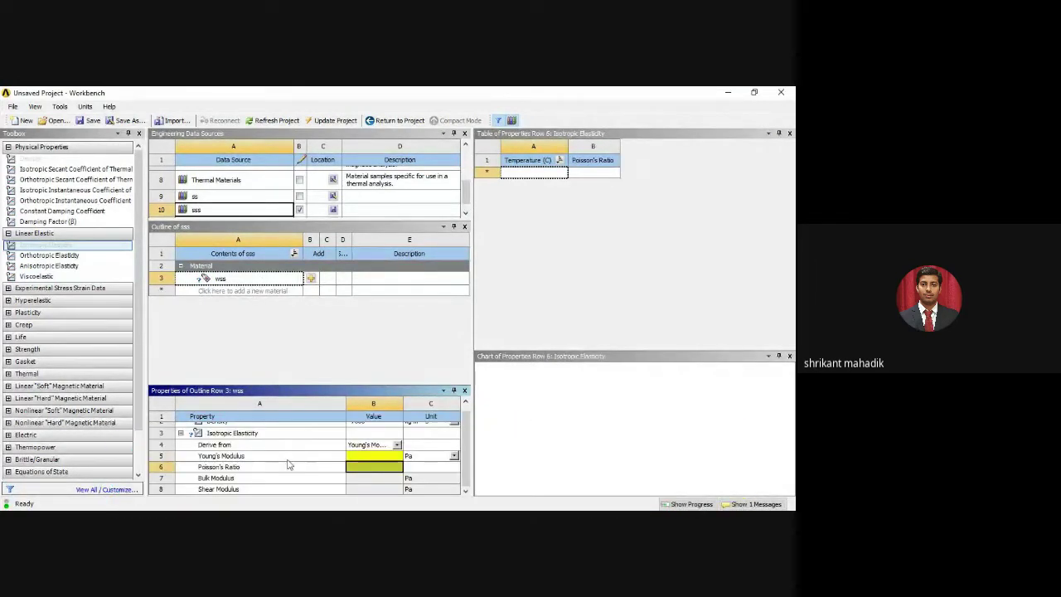
pyautogui.click(369, 456)
pyautogui.click(374, 469)
pyautogui.click(365, 458)
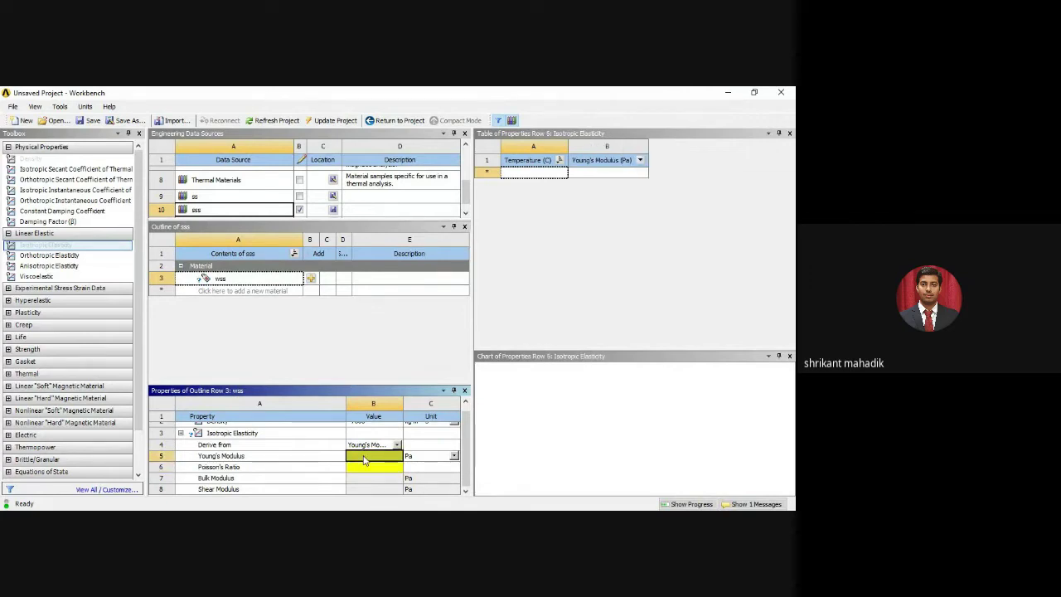
pyautogui.click(365, 461)
pyautogui.write('52')
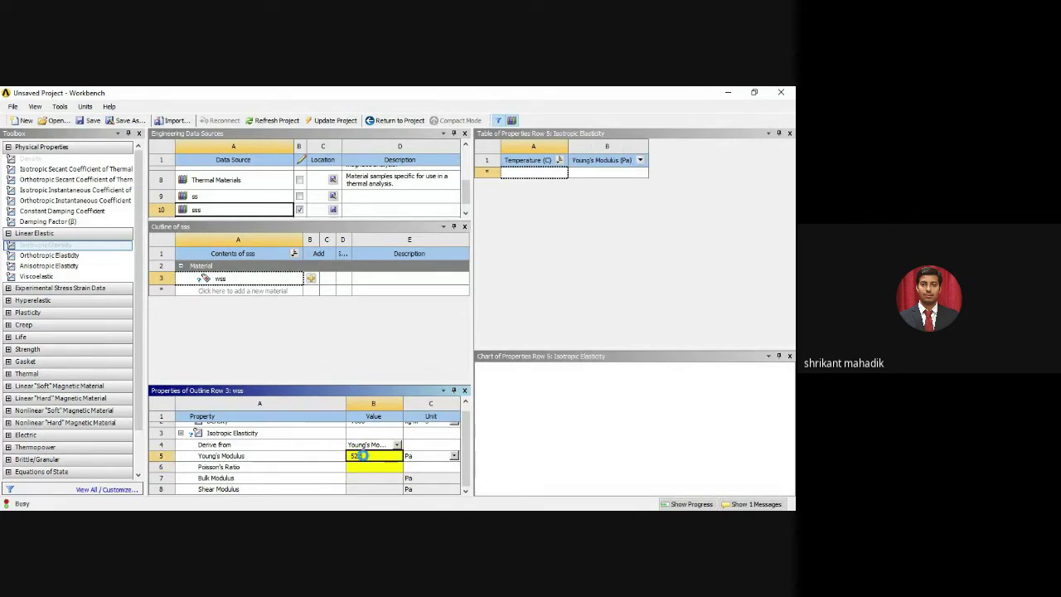
pyautogui.press('Return')
pyautogui.write('511')
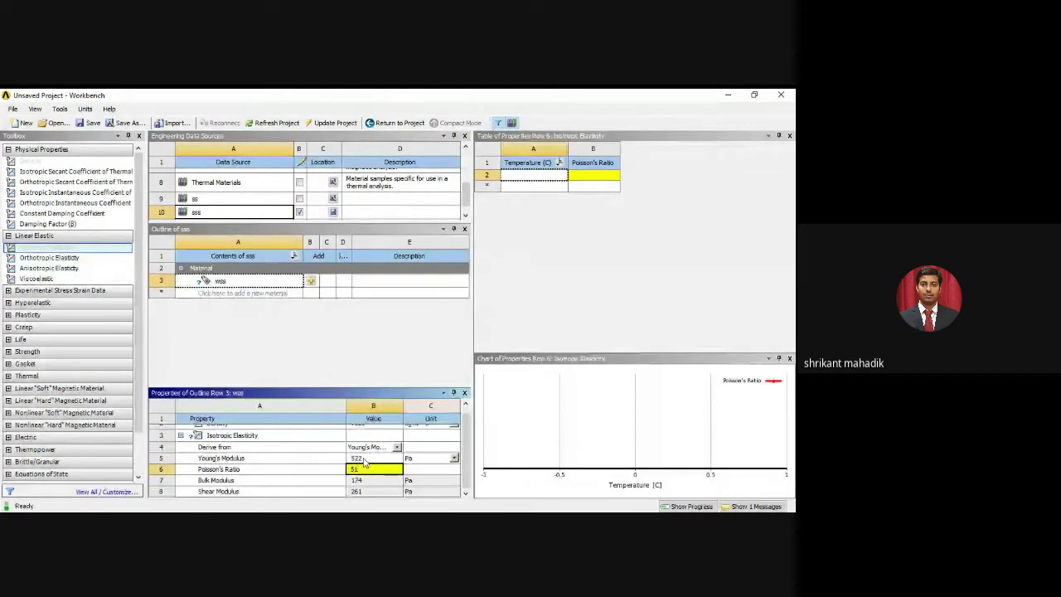
pyautogui.press('Return')
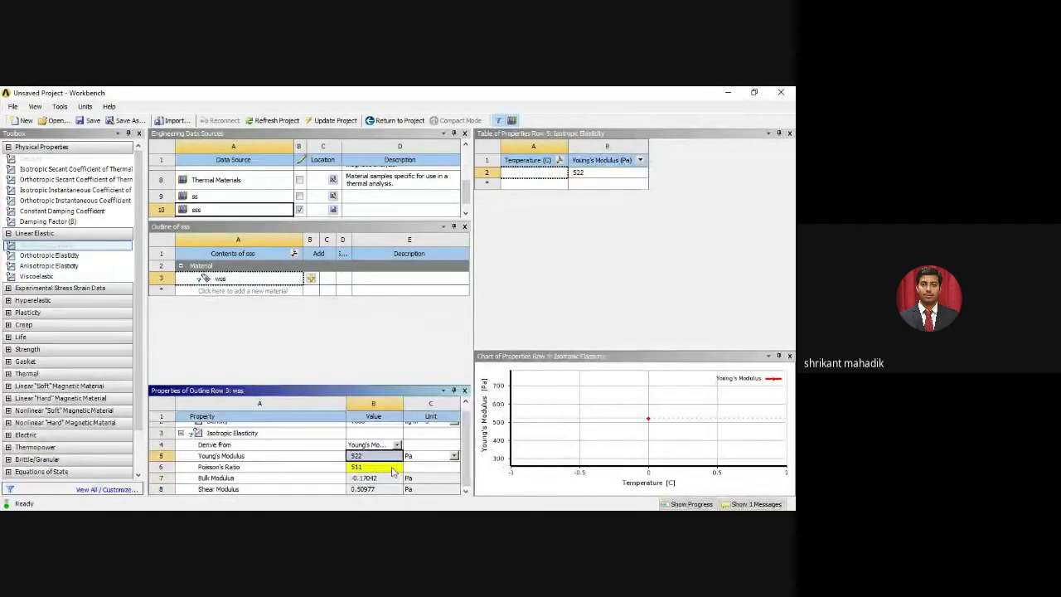
# Set the Poisson's Ratio of the wss material to 0.5.
pyautogui.click(358, 468)
pyautogui.write('0.5')
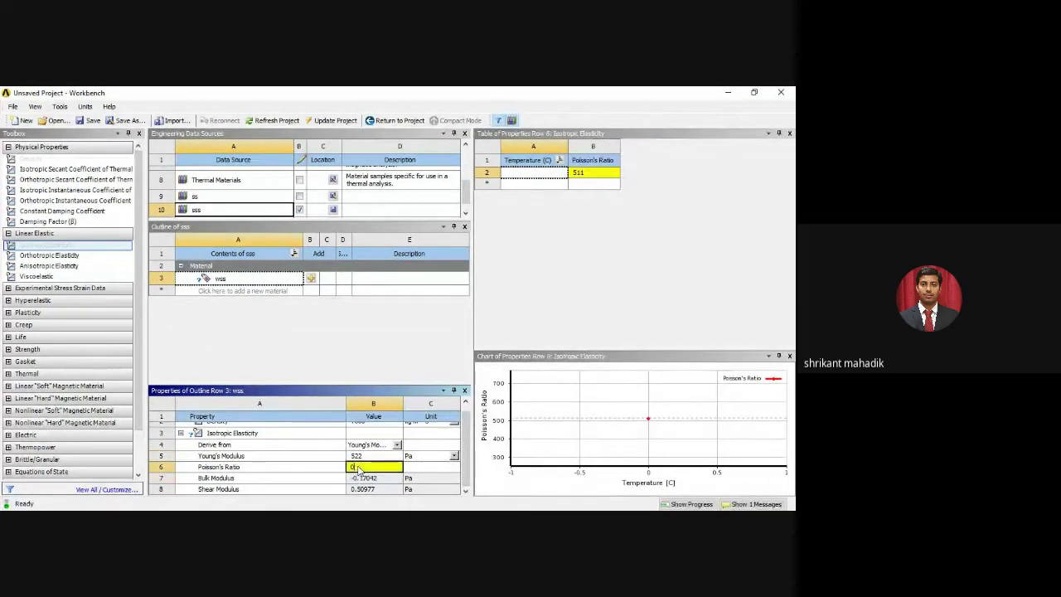
pyautogui.press('Return')
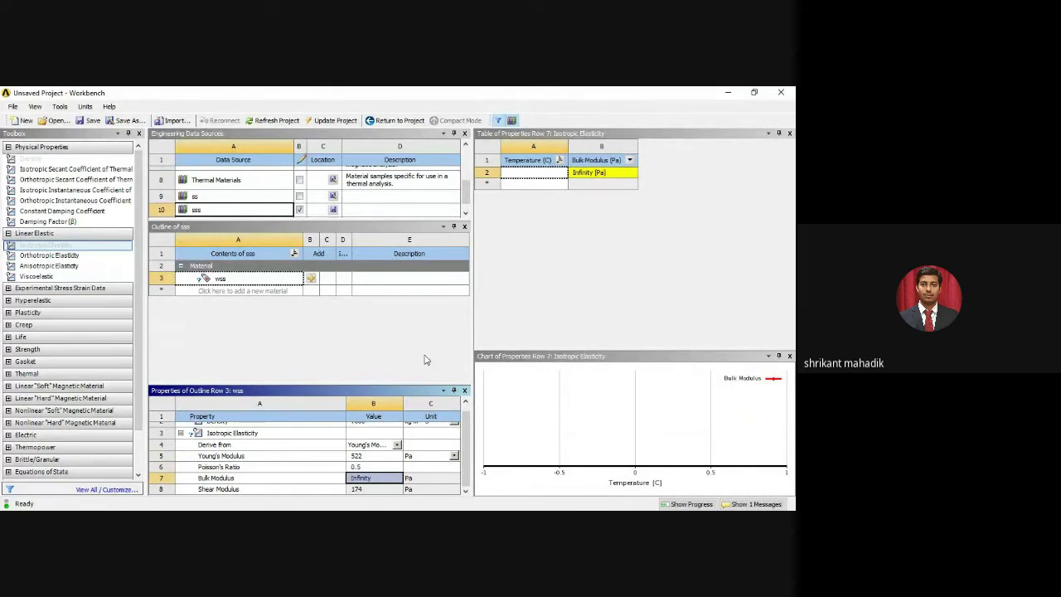
# Set the Poisson's Ratio of wss to 1 and try to add the material to the project.
pyautogui.click(375, 467)
pyautogui.write('1')
pyautogui.press('Return')
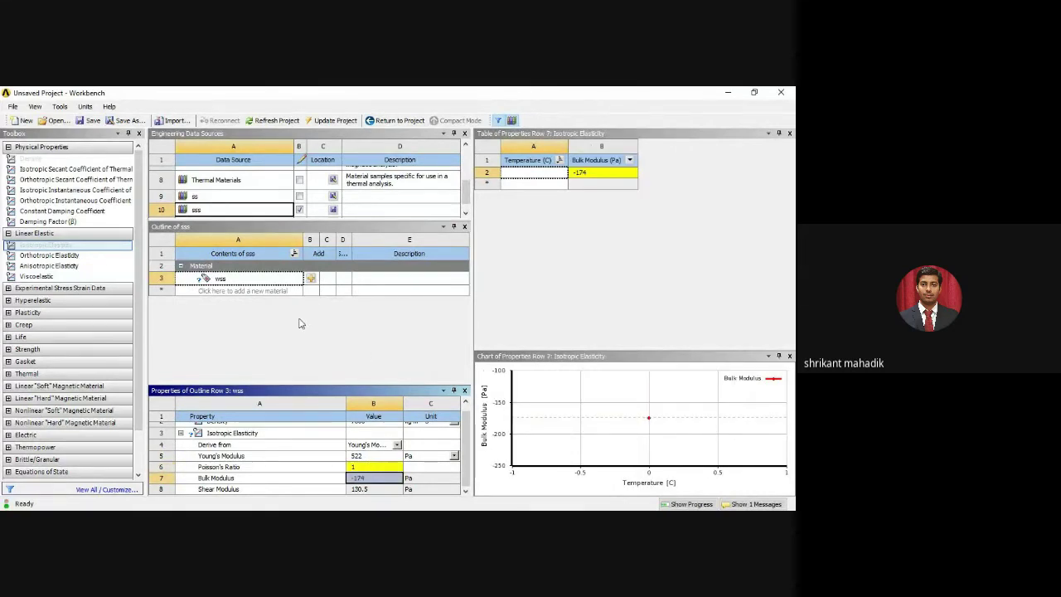
pyautogui.click(311, 278)
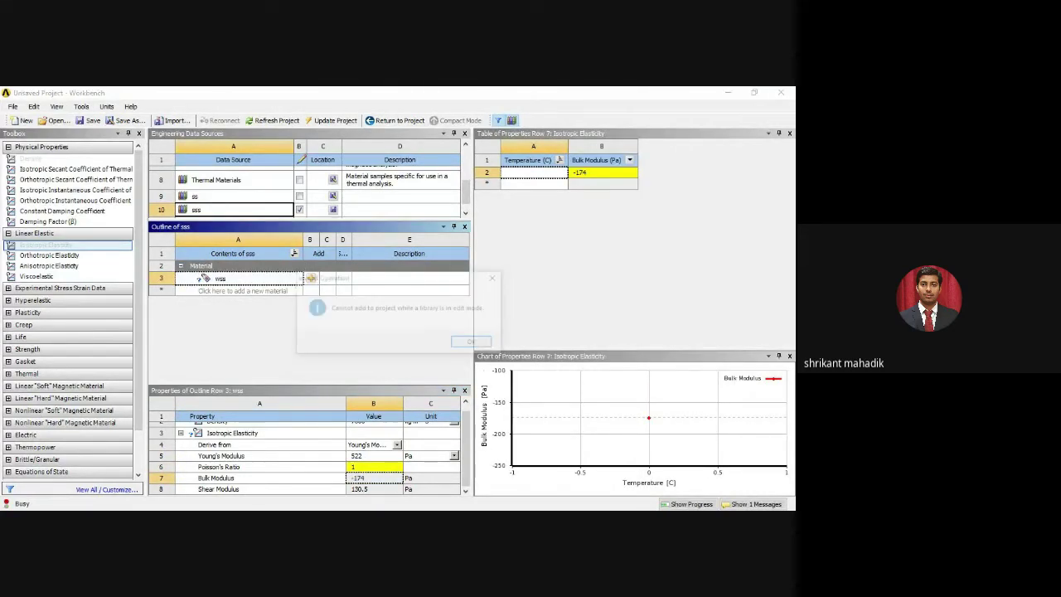
pyautogui.click(474, 342)
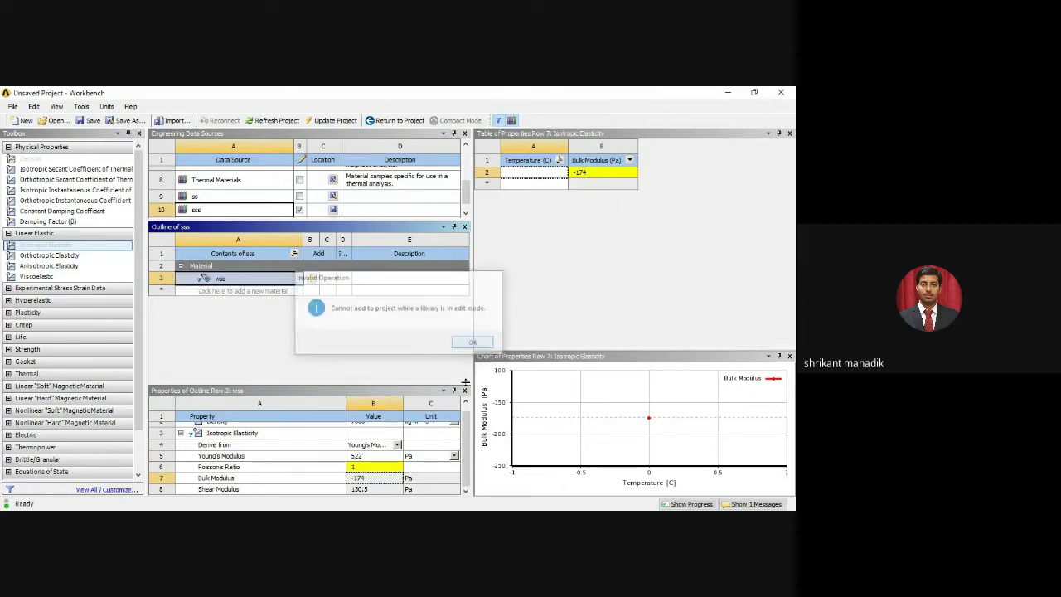
# Set the Poisson's Ratio of wss back to 0.5 and try again to add the material to the project.
pyautogui.click(375, 466)
pyautogui.write('0.5')
pyautogui.press('Return')
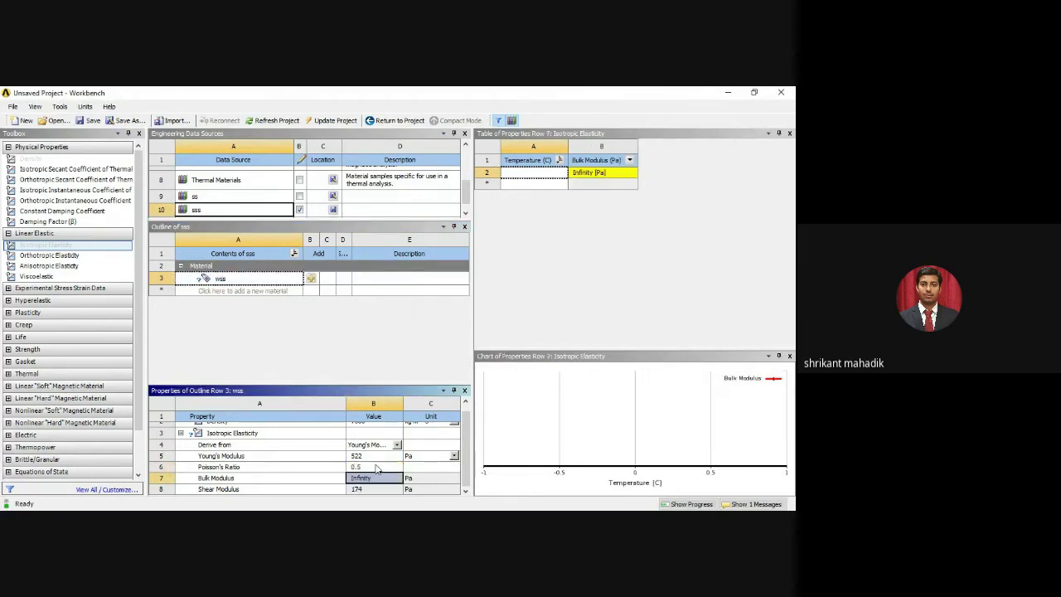
pyautogui.click(310, 278)
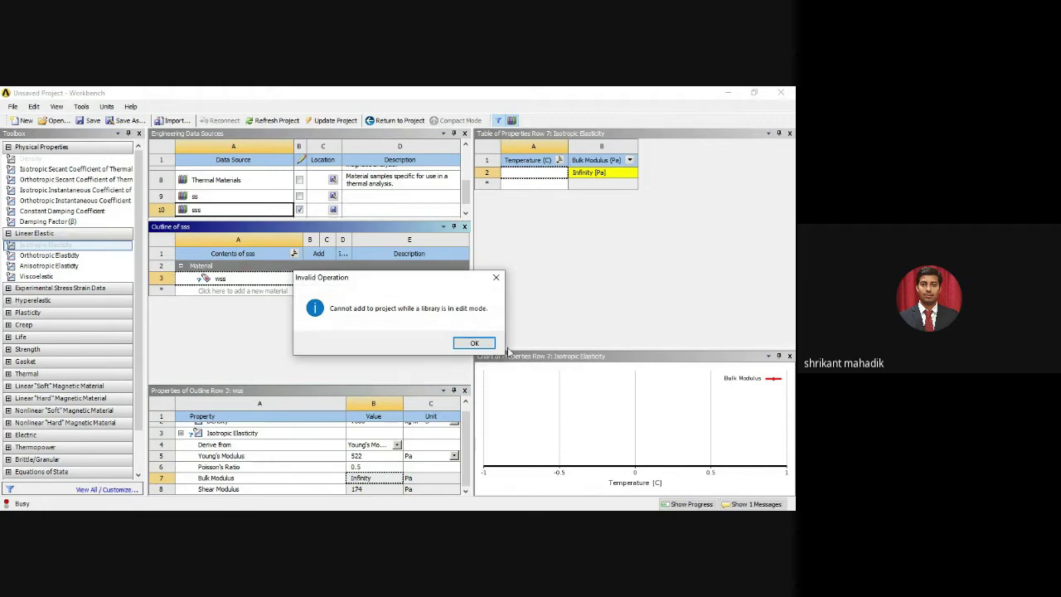
pyautogui.press('Return')
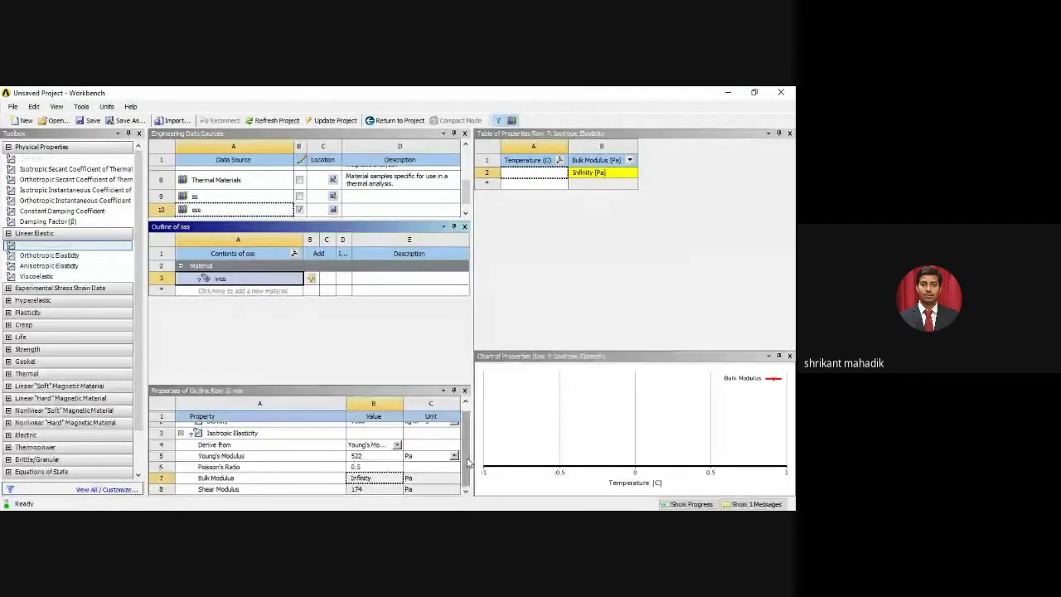
pyautogui.scroll(1, 466, 419)
pyautogui.scroll(-1, 467, 419)
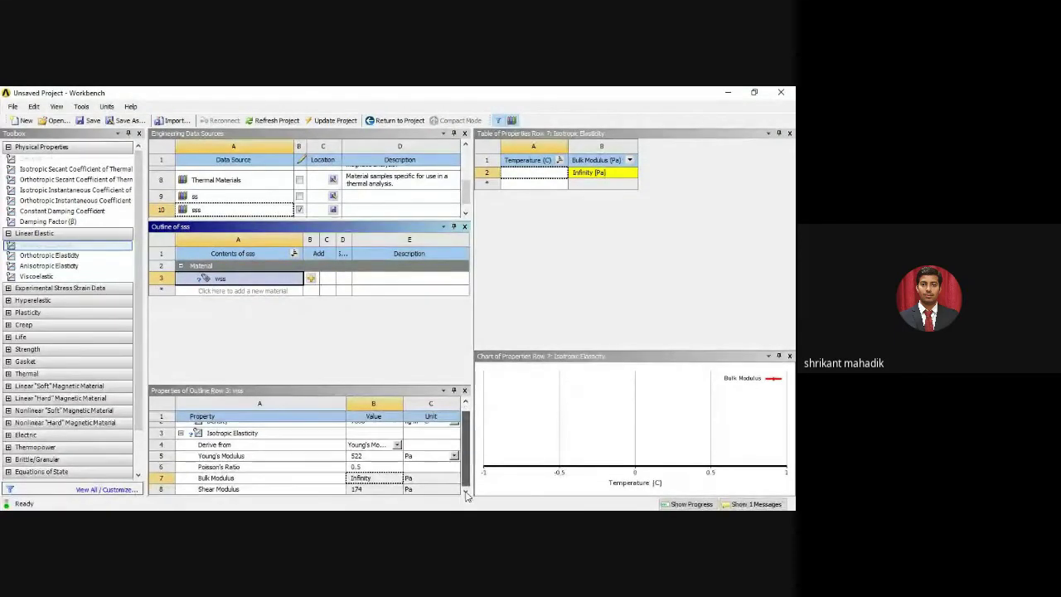
# Set the Poisson's Ratio of the wss material to 1.2 and replace it with 11.
pyautogui.click(370, 468)
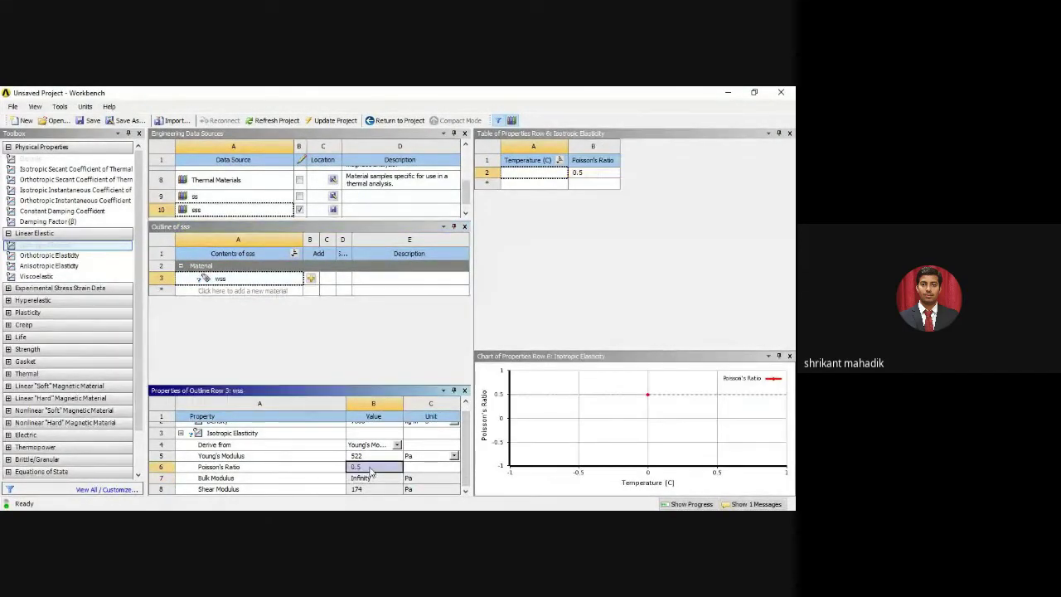
pyautogui.write('1.2')
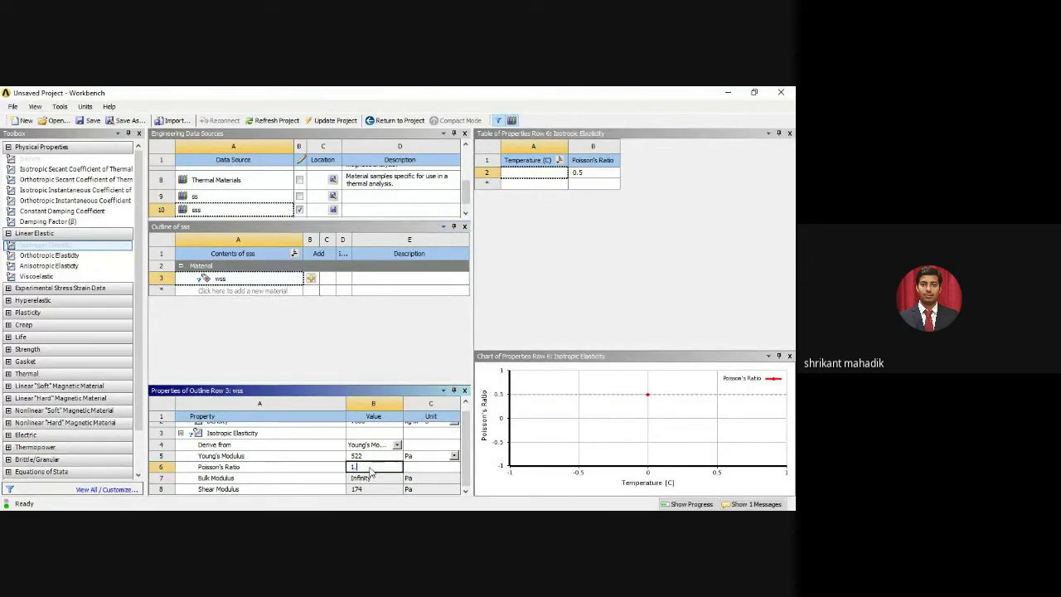
pyautogui.press('Return')
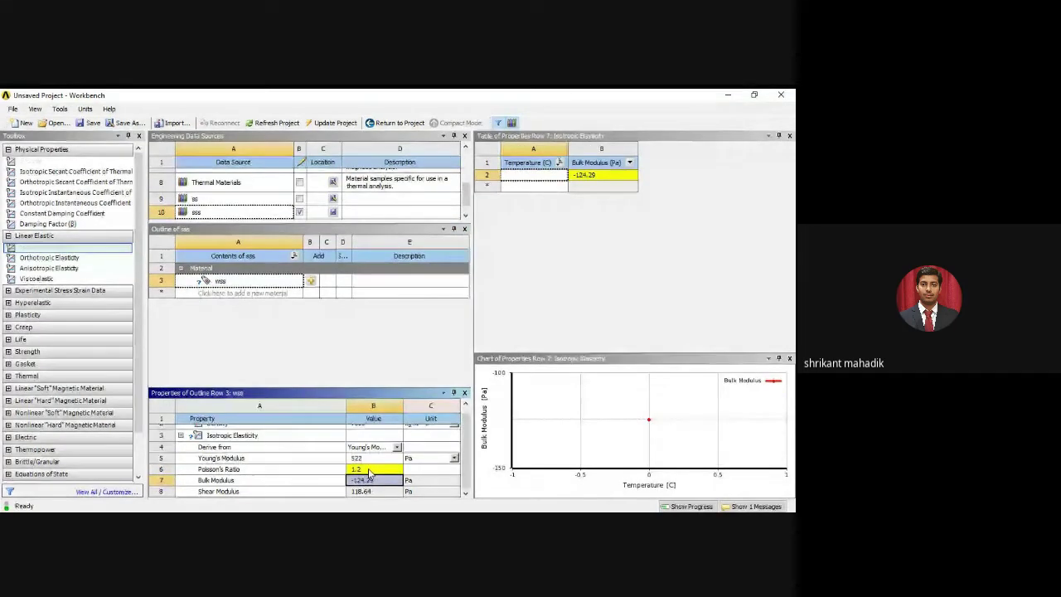
pyautogui.click(370, 468)
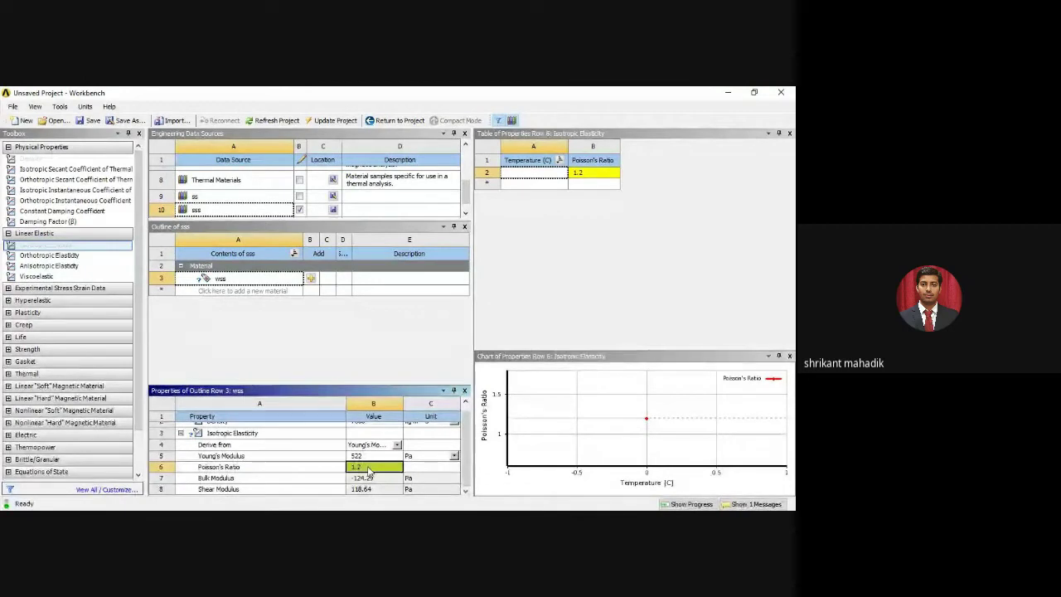
pyautogui.click(371, 469)
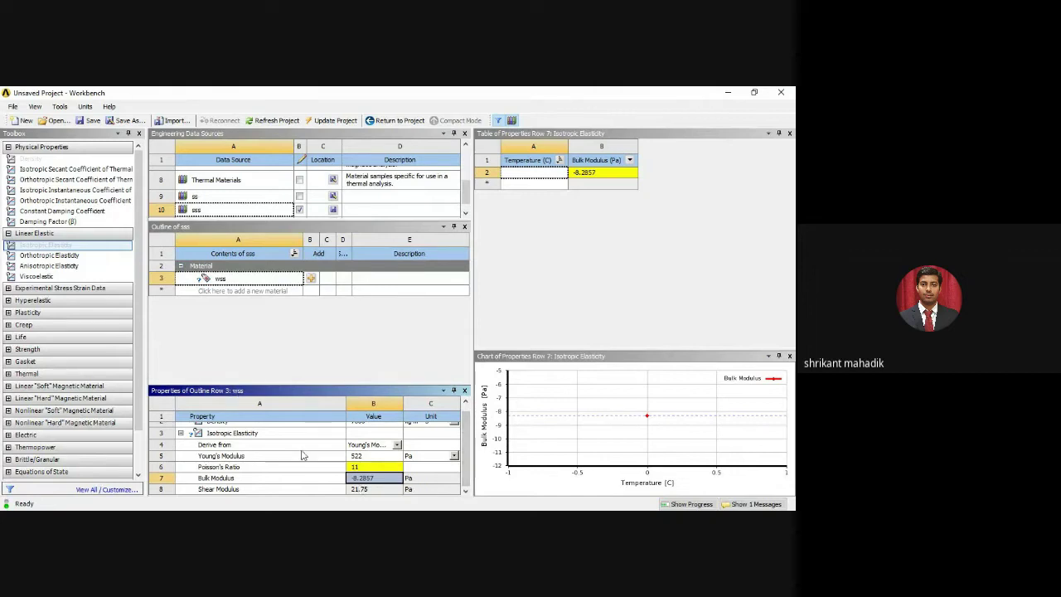
# Check the elasticity values of the wss material and delete it from the sss library.
pyautogui.click(364, 468)
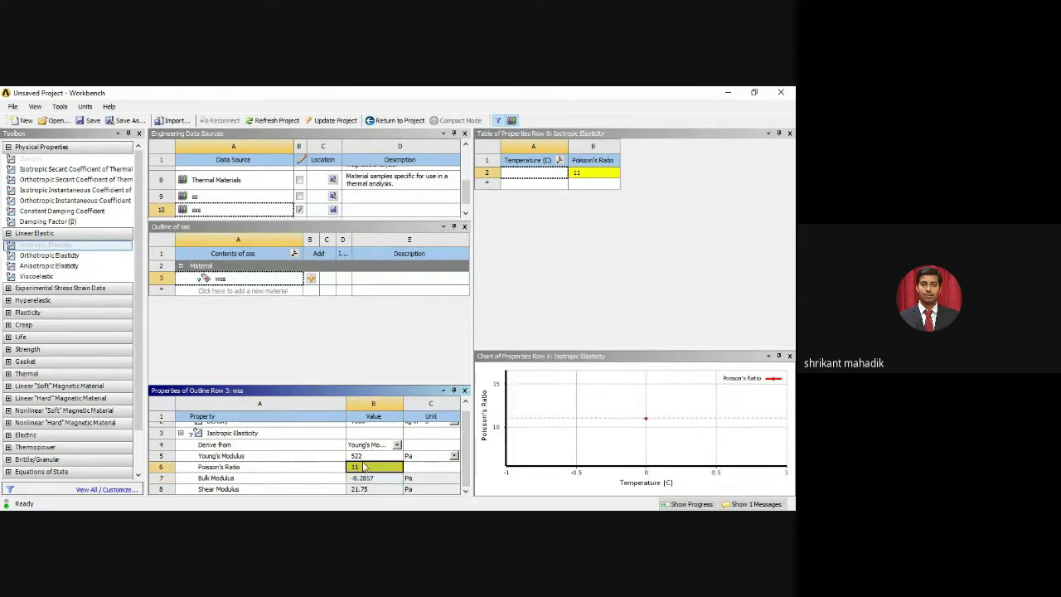
pyautogui.click(365, 457)
pyautogui.scroll(1, 204, 437)
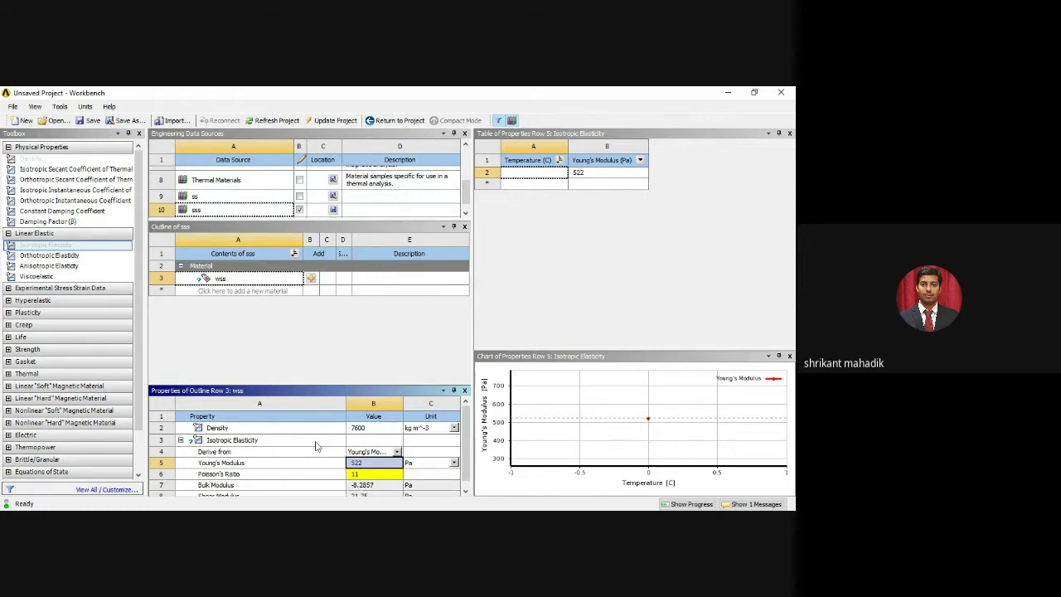
pyautogui.rightClick(260, 284)
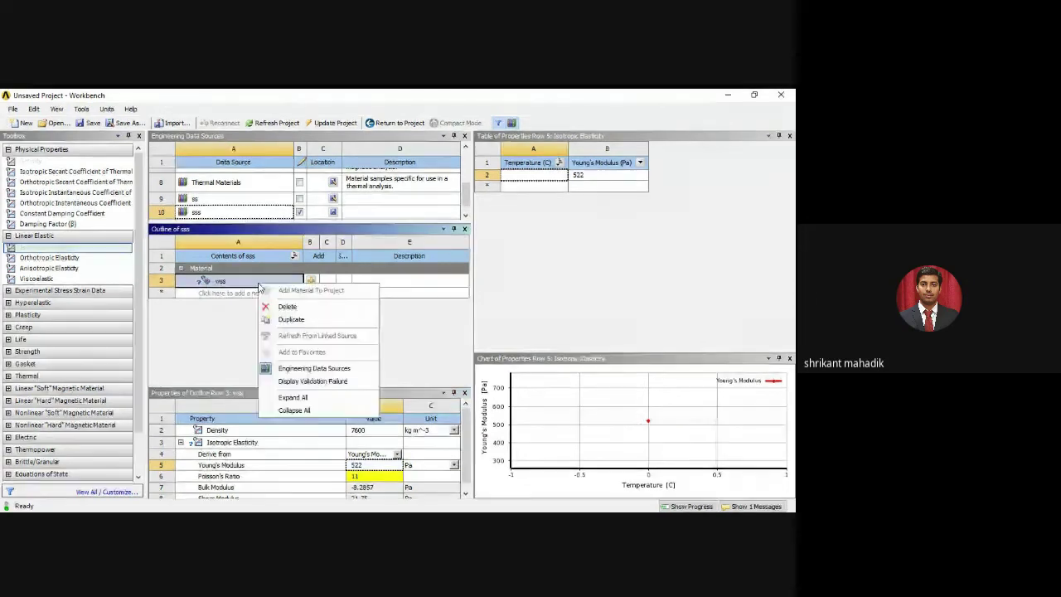
pyautogui.click(269, 306)
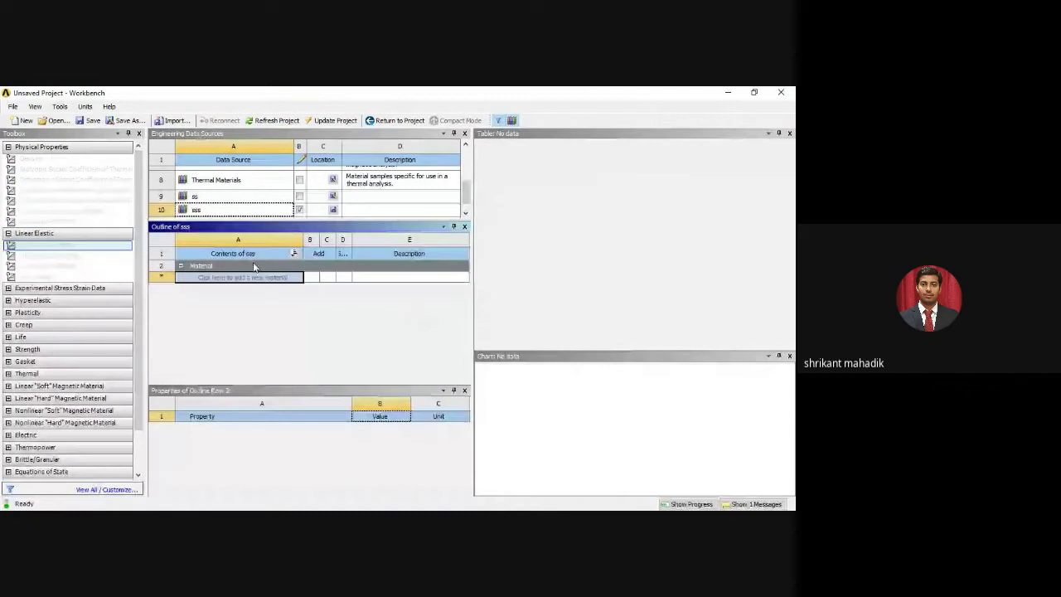
# Remove the custom libraries sss and ss from the engineering data sources, saving the modifications made to sss.
pyautogui.rightClick(194, 209)
pyautogui.click(207, 223)
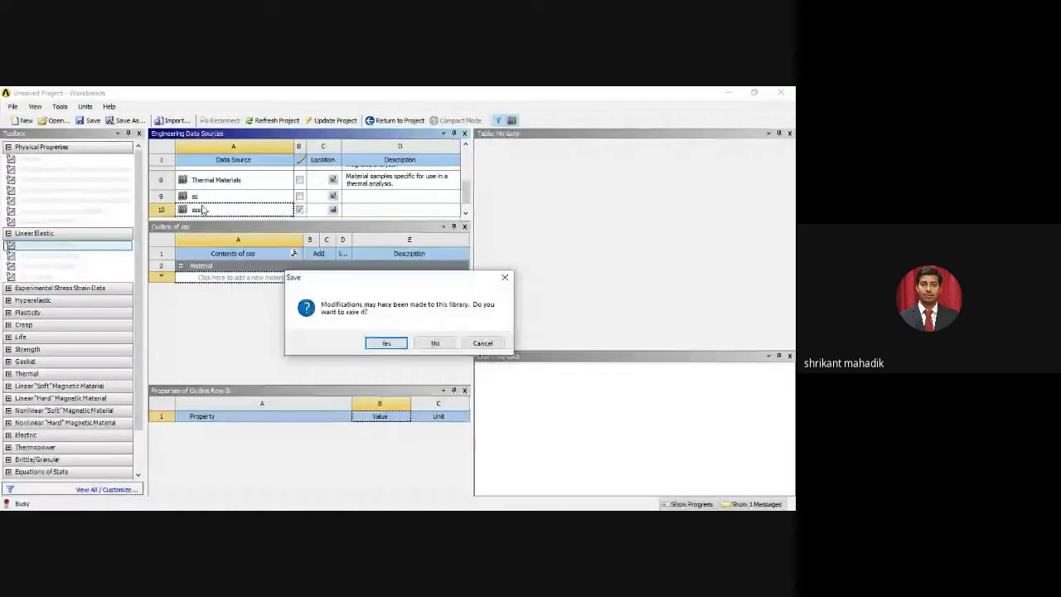
pyautogui.click(384, 344)
pyautogui.click(189, 196)
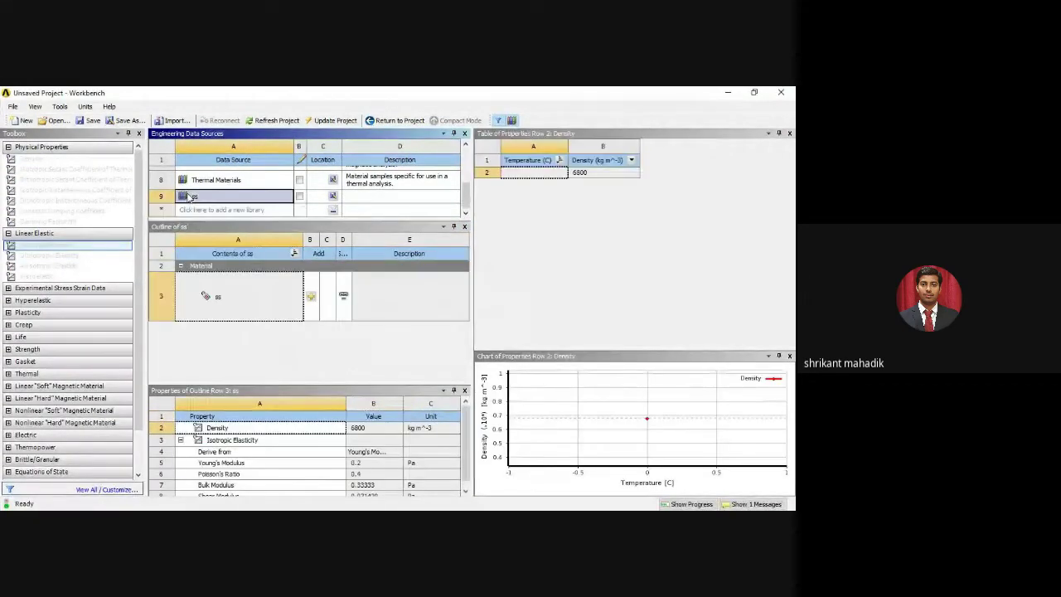
pyautogui.rightClick(190, 196)
pyautogui.click(210, 204)
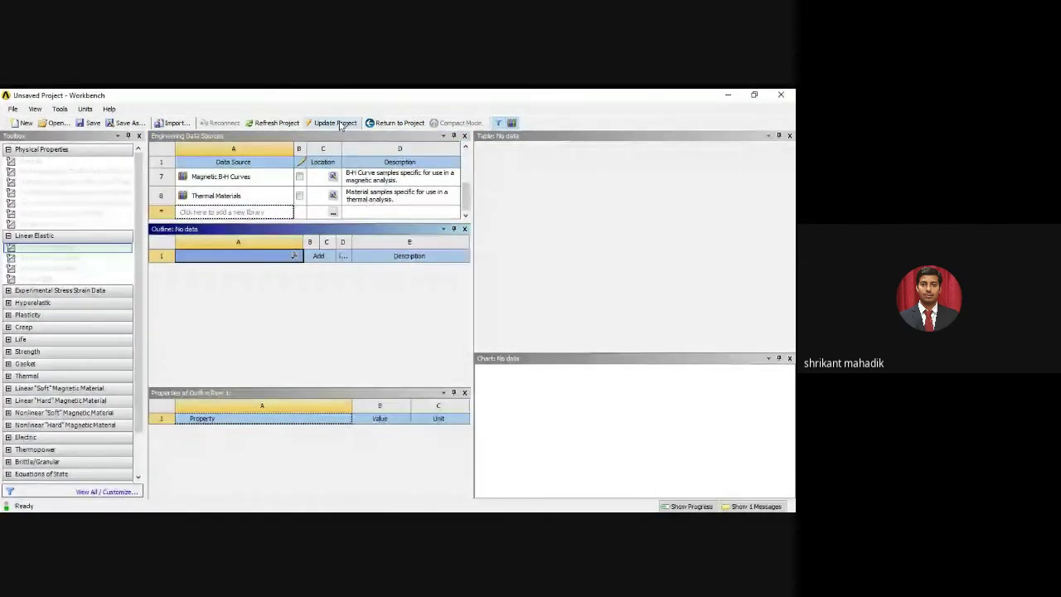
# Return to the project schematic and delete the standalone Engineering Data system.
pyautogui.click(370, 123)
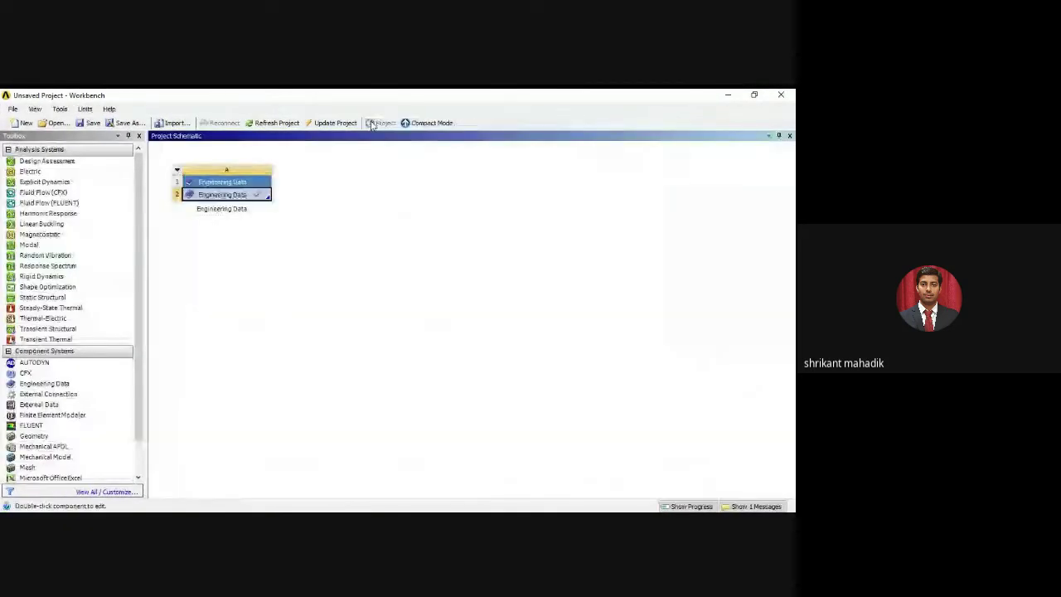
pyautogui.click(176, 168)
pyautogui.click(199, 239)
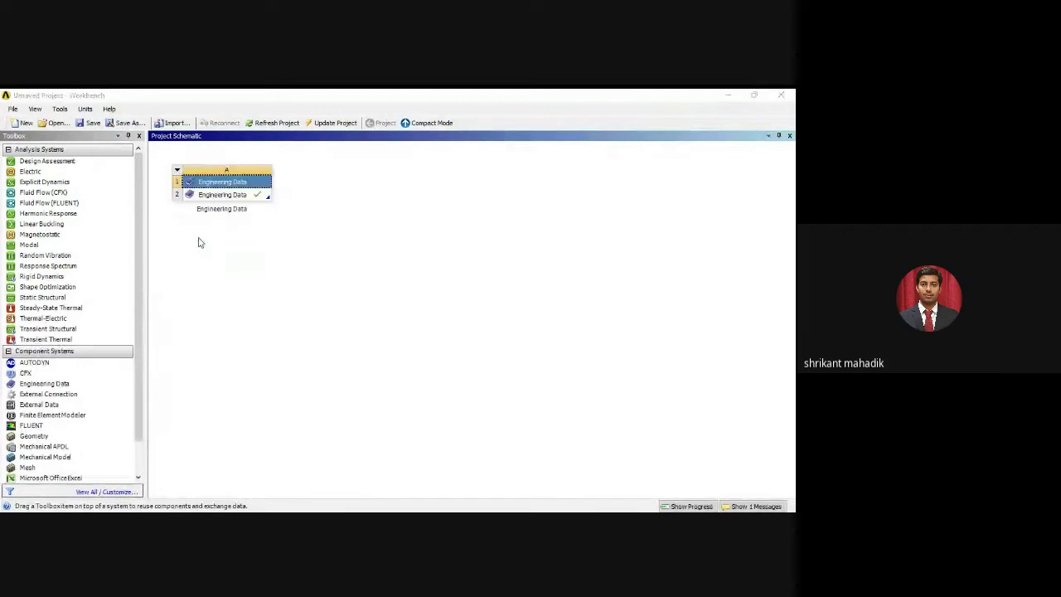
pyautogui.click(431, 331)
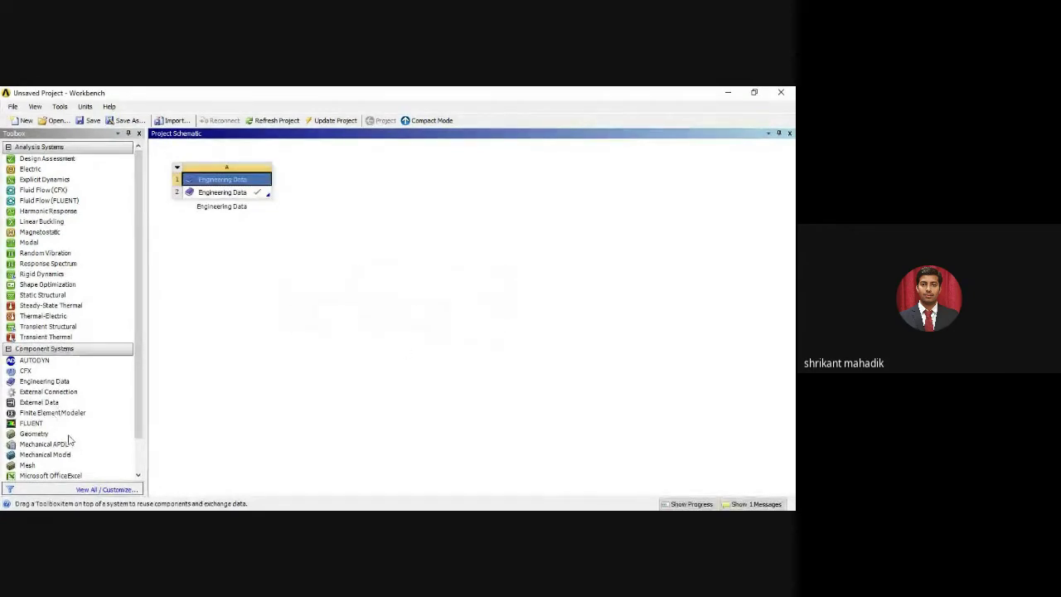
# Add a standalone Geometry component system to the schematic, open its Geometry cell, and delete the system again.
pyautogui.doubleClick(35, 434)
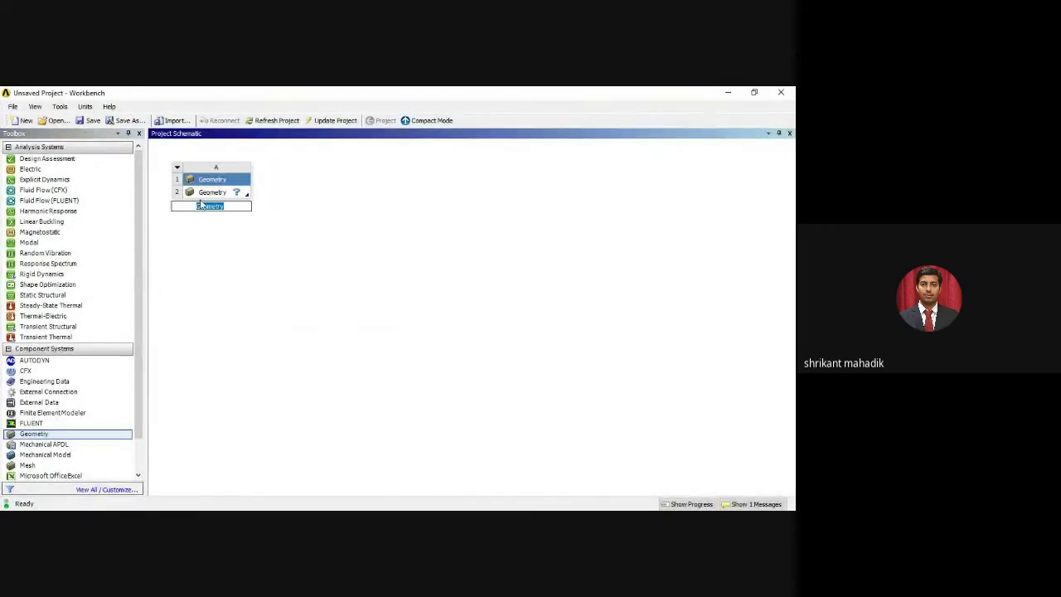
pyautogui.doubleClick(201, 198)
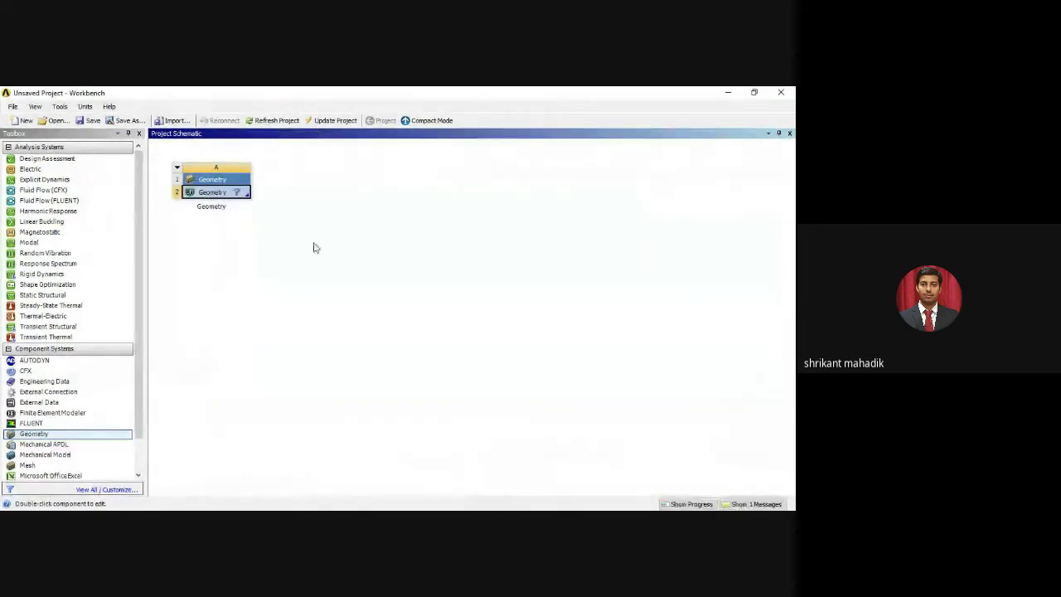
pyautogui.click(176, 168)
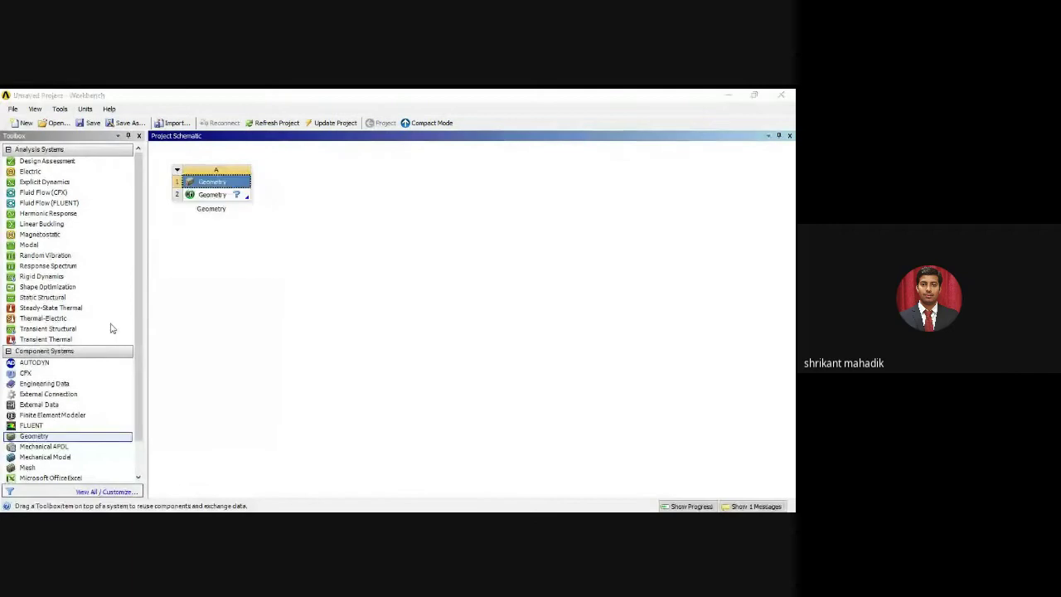
pyautogui.press('Return')
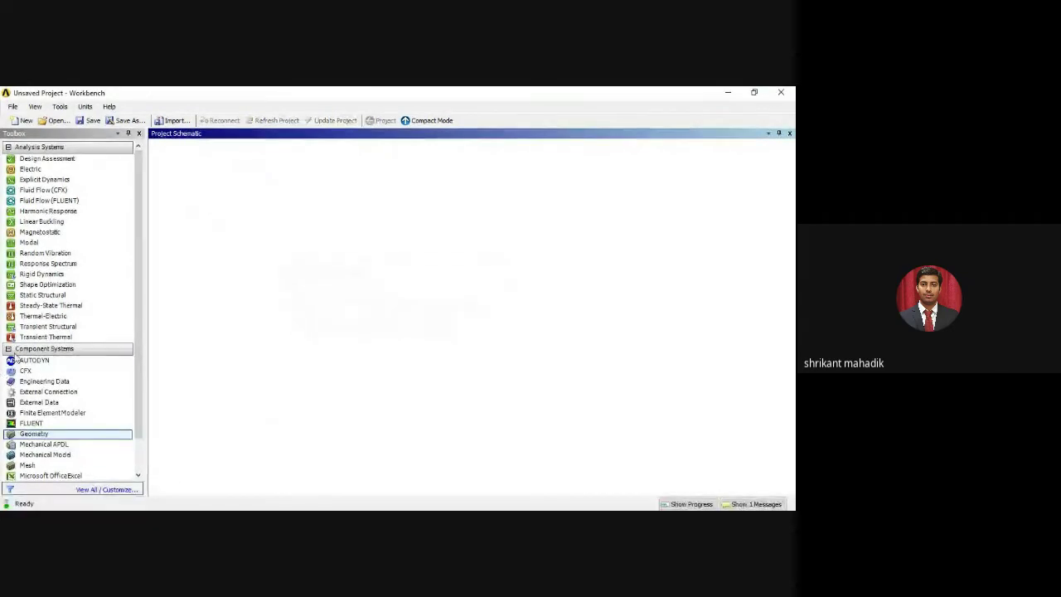
# Review the systems offered under Custom Systems and Design Exploration, leaving only the Analysis Systems group expanded.
pyautogui.click(8, 349)
pyautogui.click(9, 362)
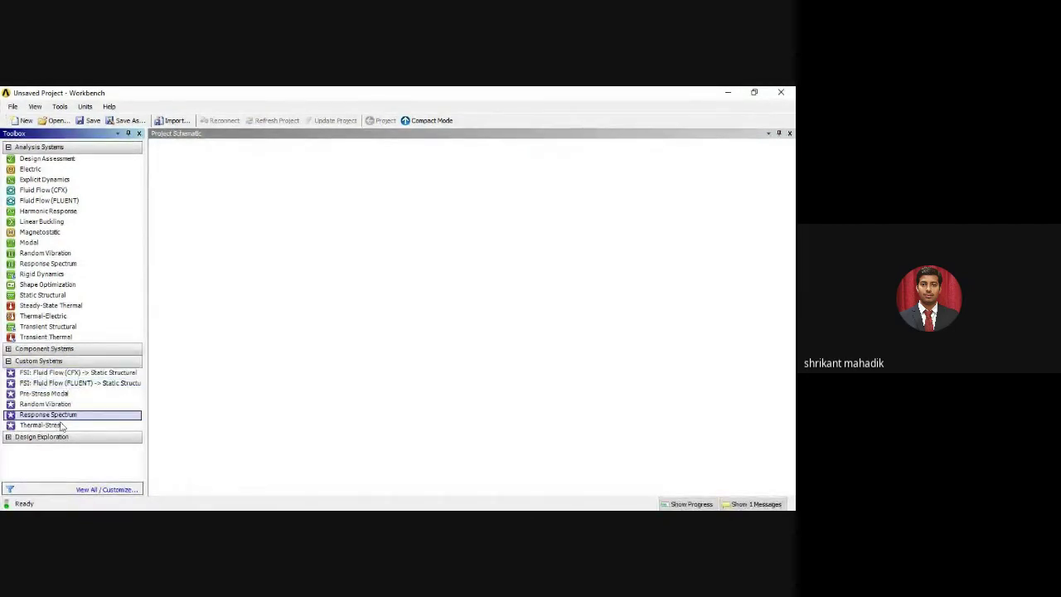
pyautogui.click(46, 384)
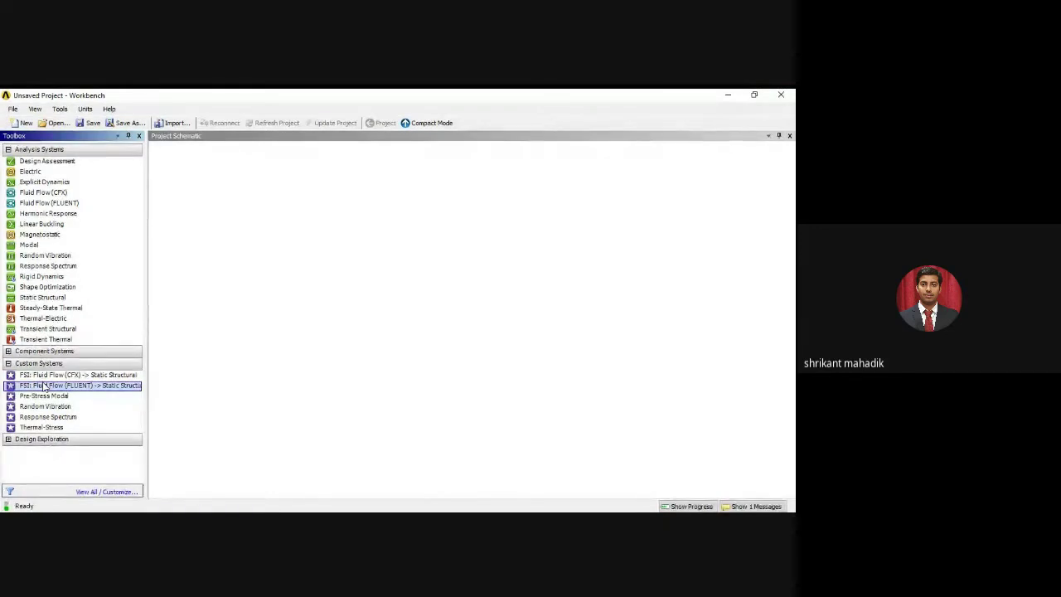
pyautogui.click(9, 438)
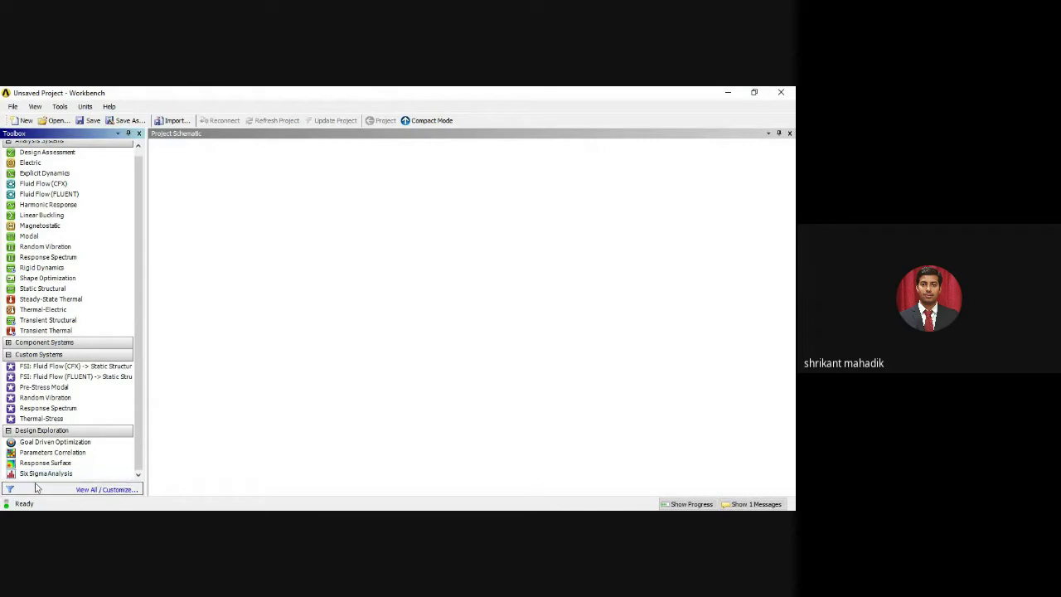
pyautogui.click(8, 431)
pyautogui.click(9, 361)
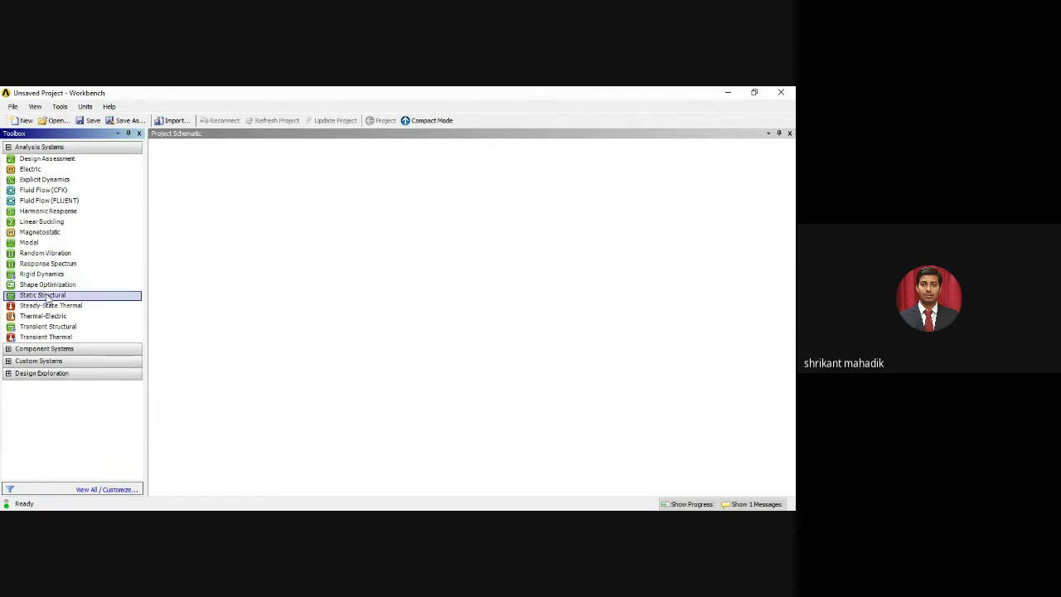
# Add a Static Structural analysis system to the empty project schematic, keeping its default name.
pyautogui.moveTo(47, 297); pyautogui.dragTo(204, 208)
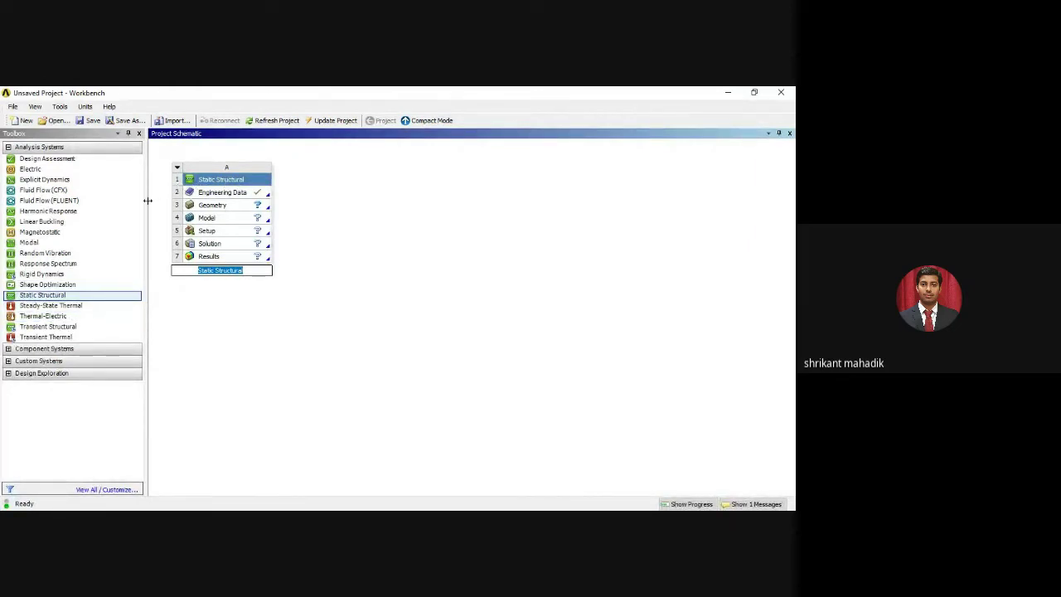
pyautogui.click(240, 308)
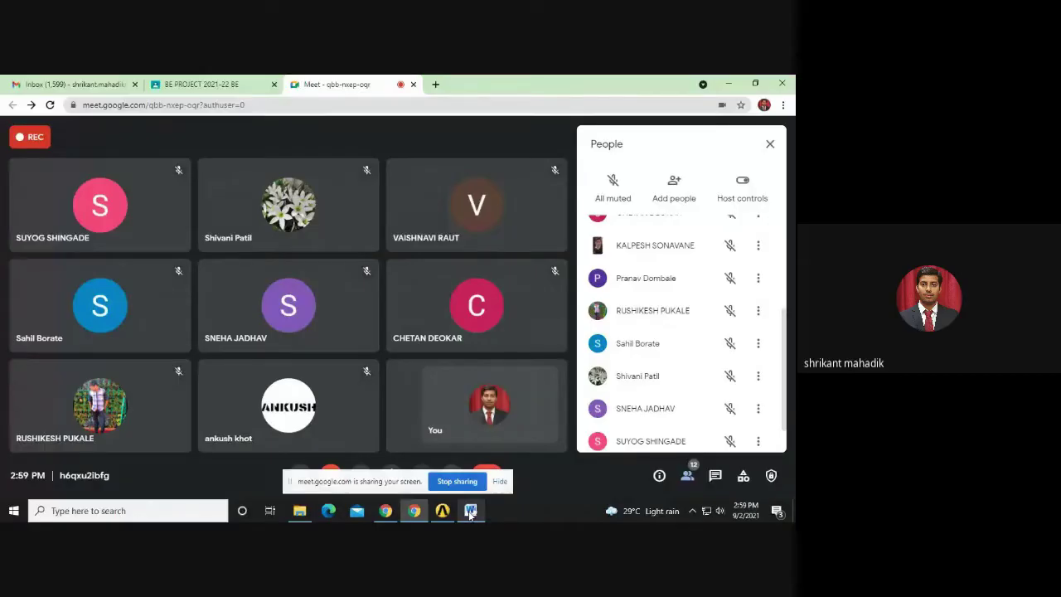
# Switch to the FEA lab manual in Word and examine the center-hole plate problem's drawing and its table of dimensions and material properties.
pyautogui.hotkey('alt', 'Tab')
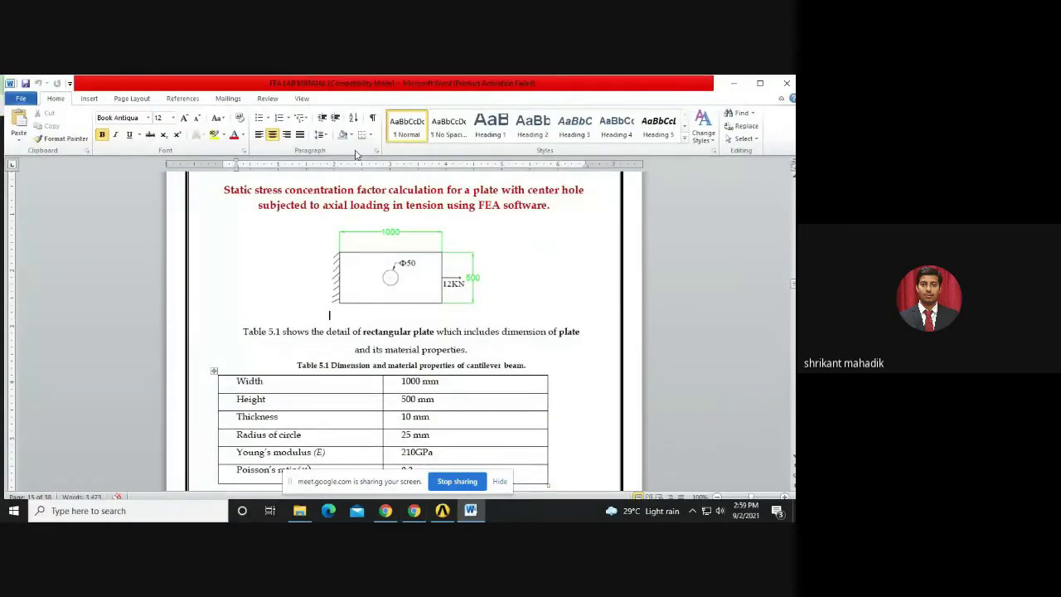
pyautogui.scroll(1, 262, 271)
pyautogui.scroll(-1, 317, 212)
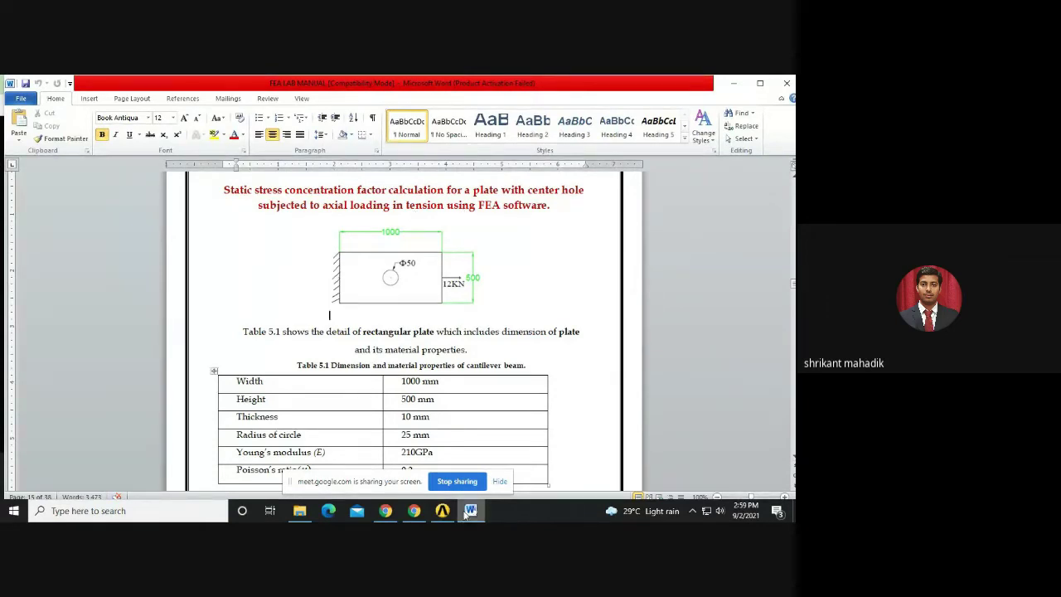
pyautogui.click(500, 482)
pyautogui.click(470, 510)
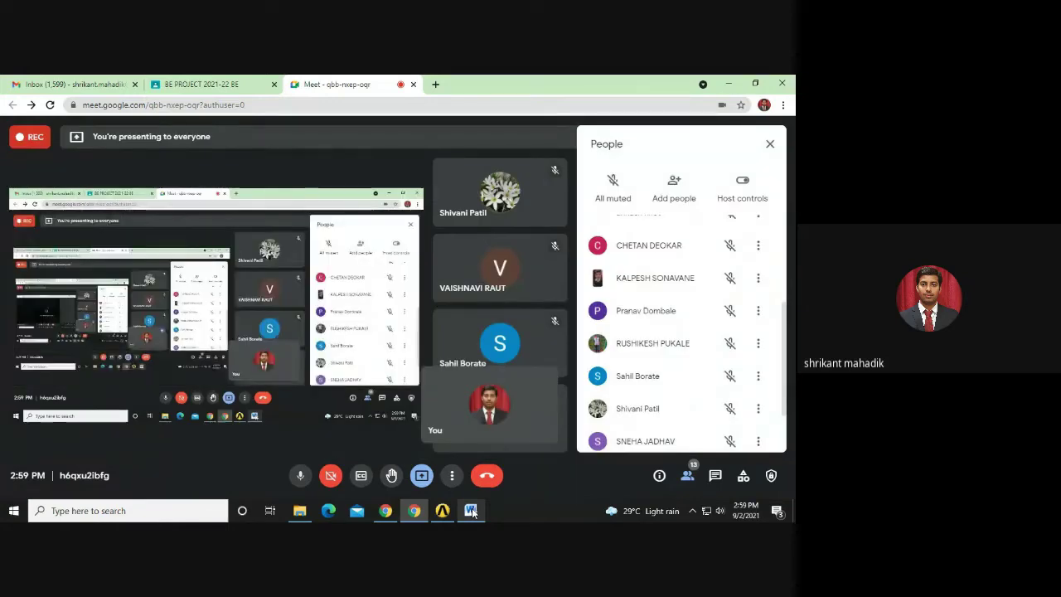
pyautogui.click(470, 510)
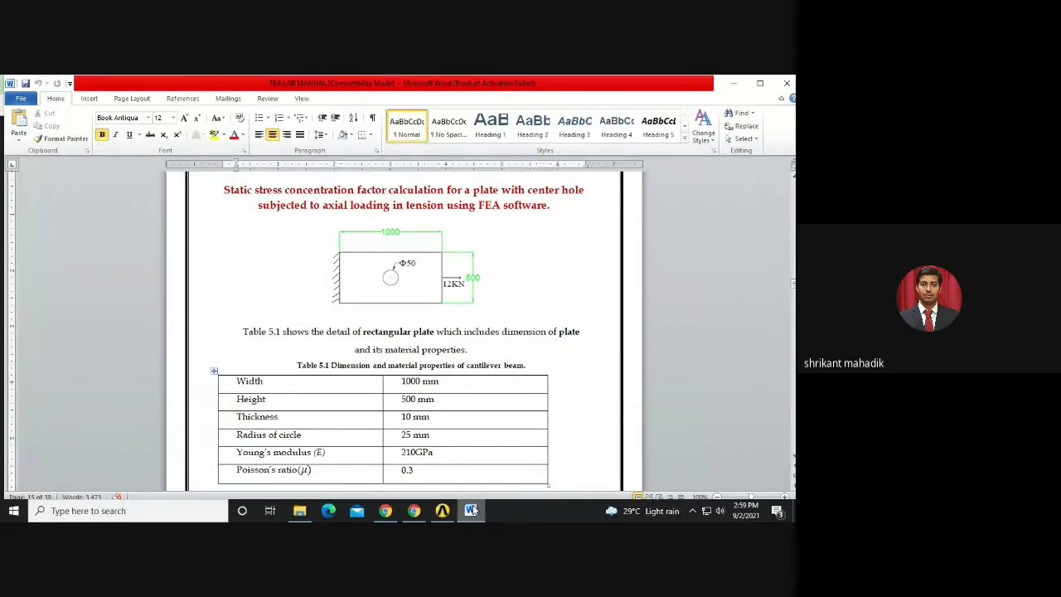
pyautogui.click(415, 513)
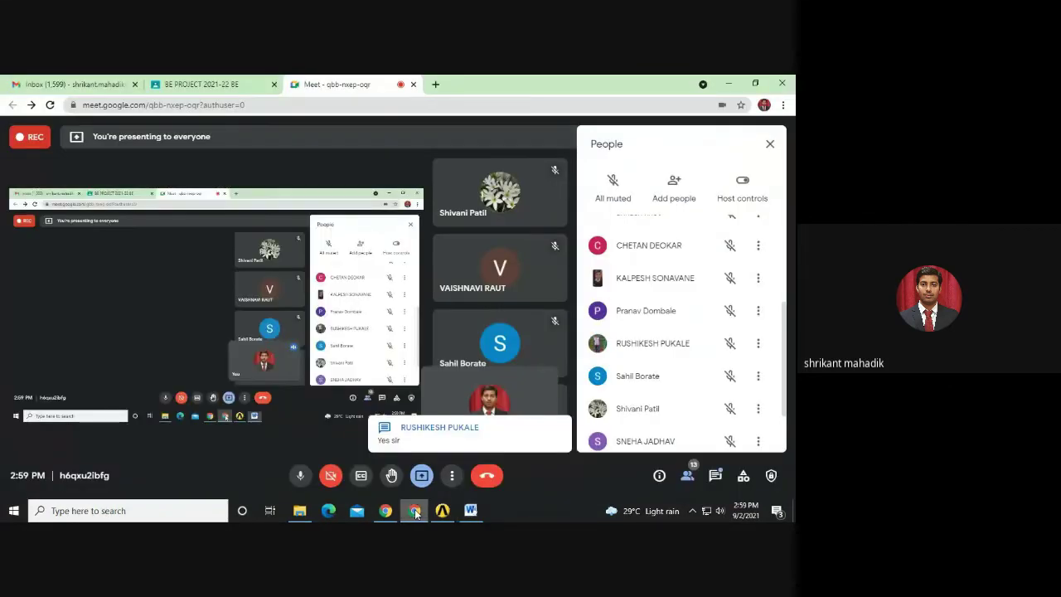
pyautogui.click(415, 512)
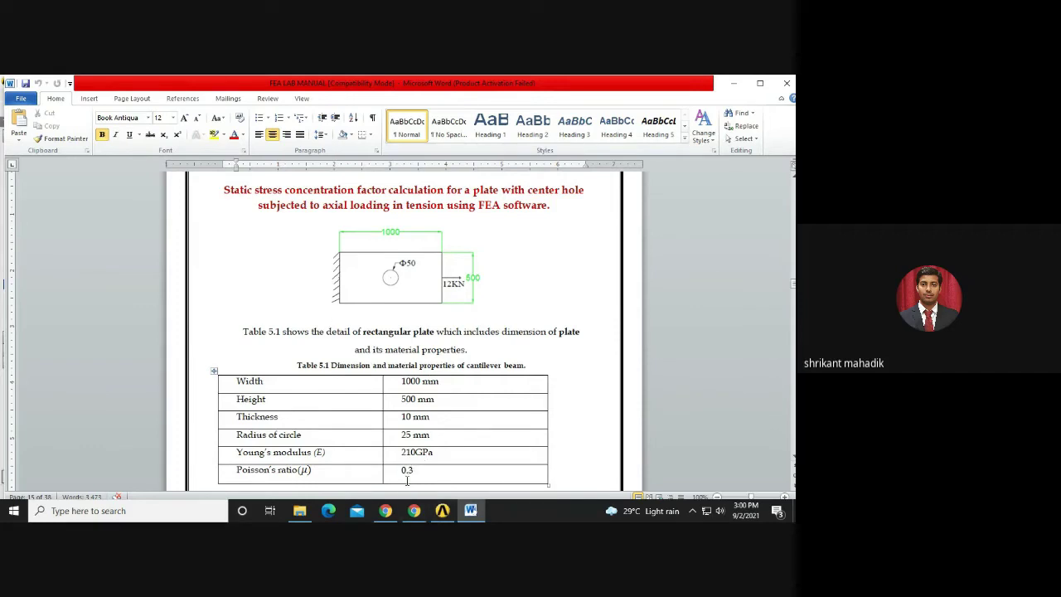
pyautogui.scroll(-1, 407, 472)
pyautogui.scroll(-2, 402, 427)
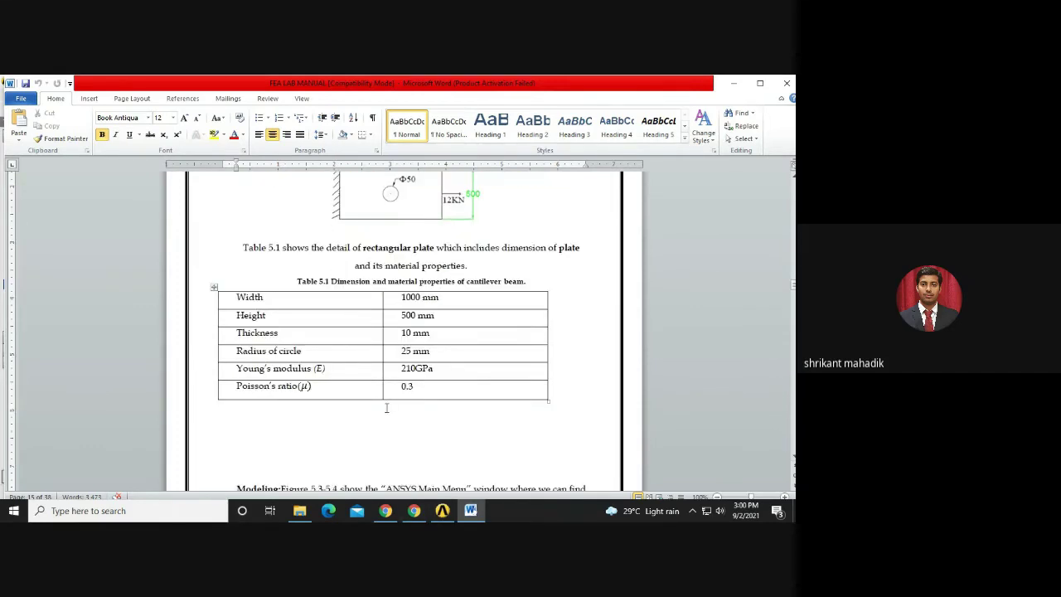
pyautogui.scroll(-2, 378, 421)
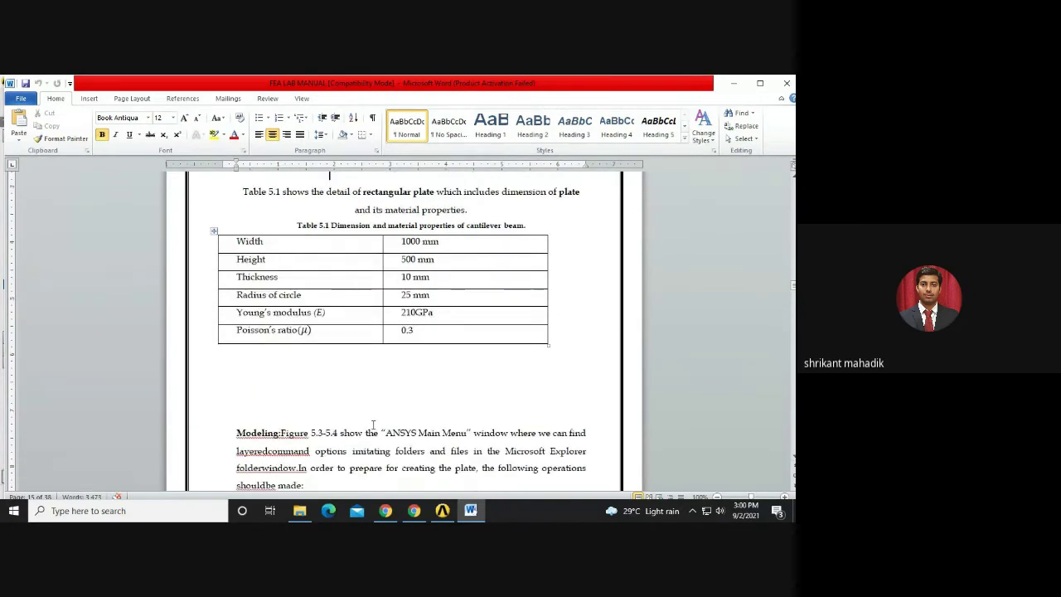
pyautogui.scroll(5, 373, 426)
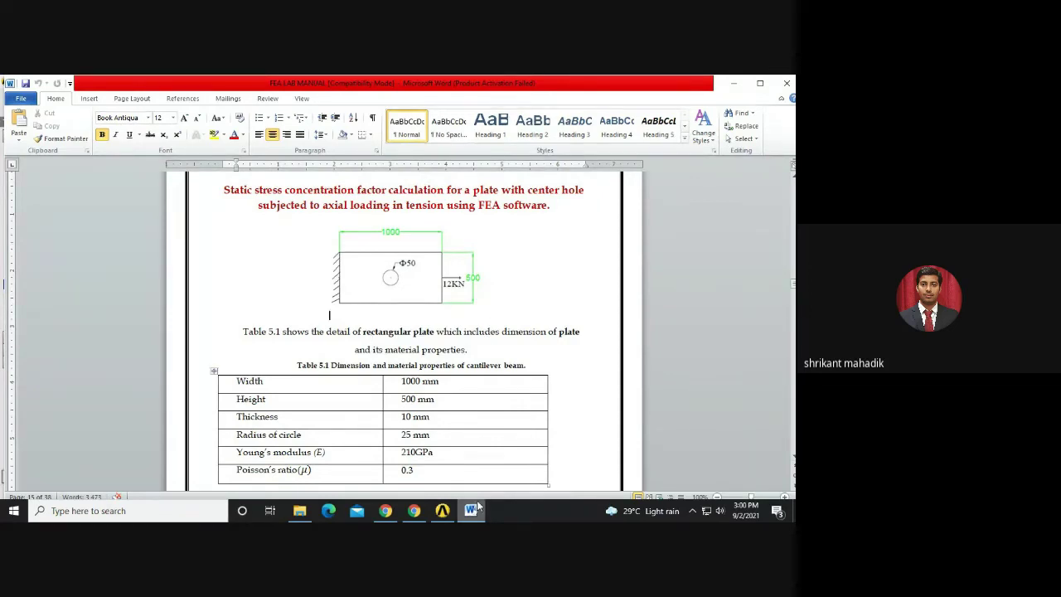
# Switch to the Google Meet call and stop presenting the screen.
pyautogui.click(444, 511)
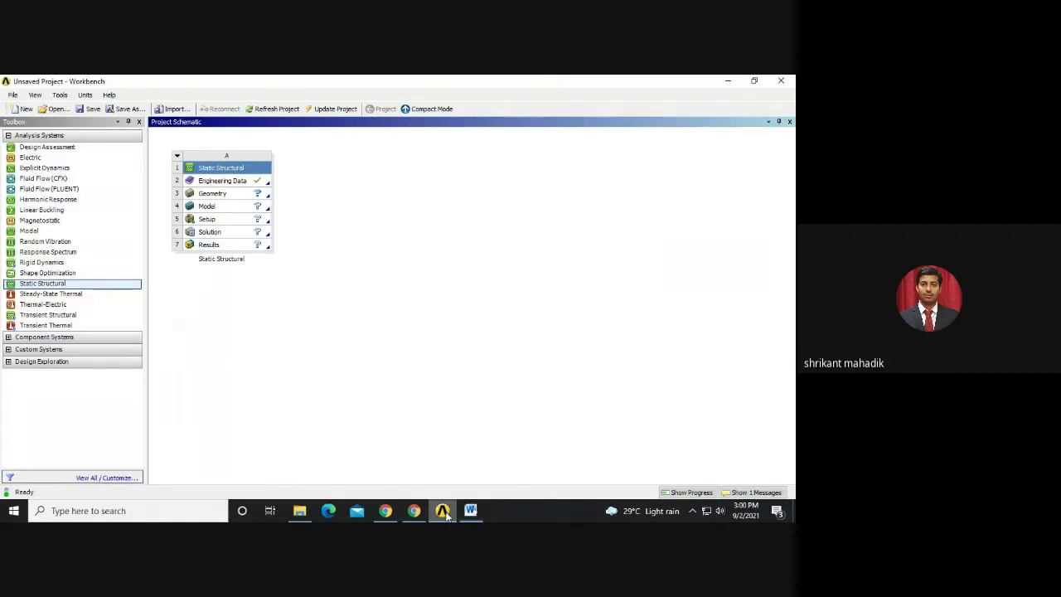
pyautogui.click(415, 511)
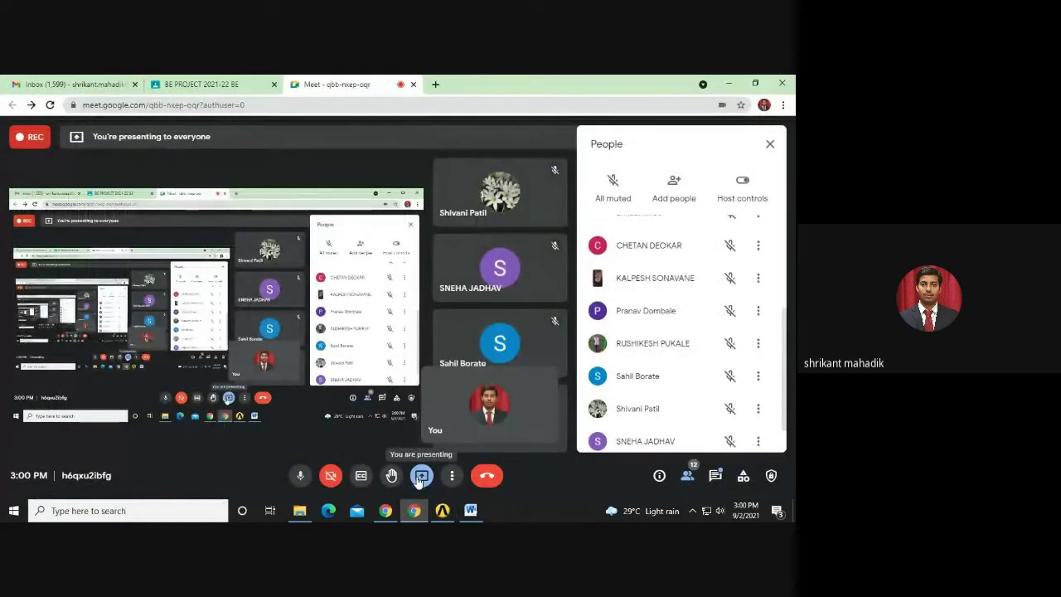
pyautogui.click(421, 475)
pyautogui.click(466, 440)
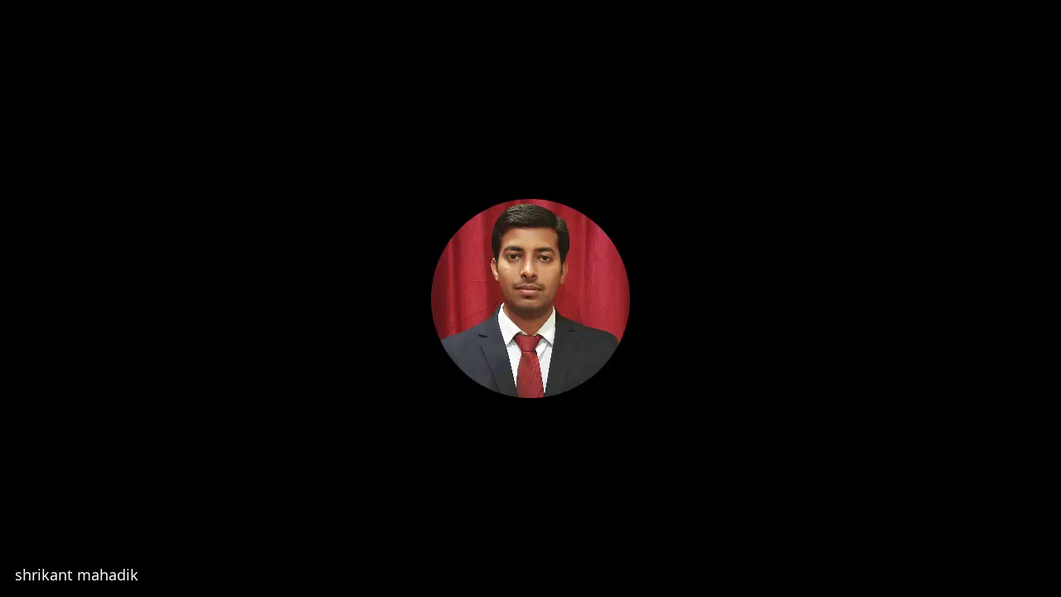
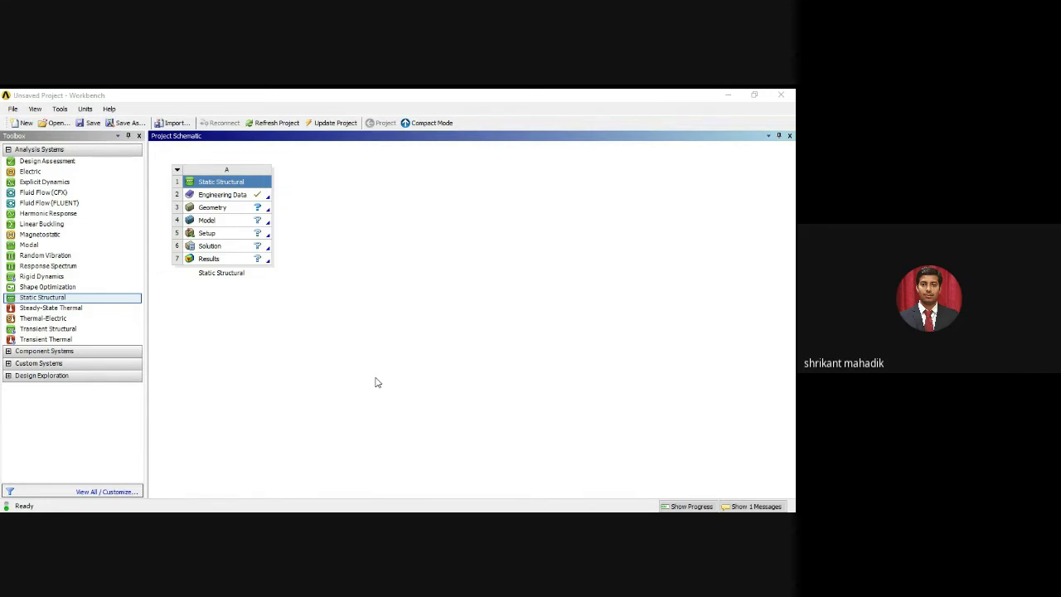
# Open the Engineering Data of the Static Structural system in Workbench and display the engineering data sources.
pyautogui.click(375, 382)
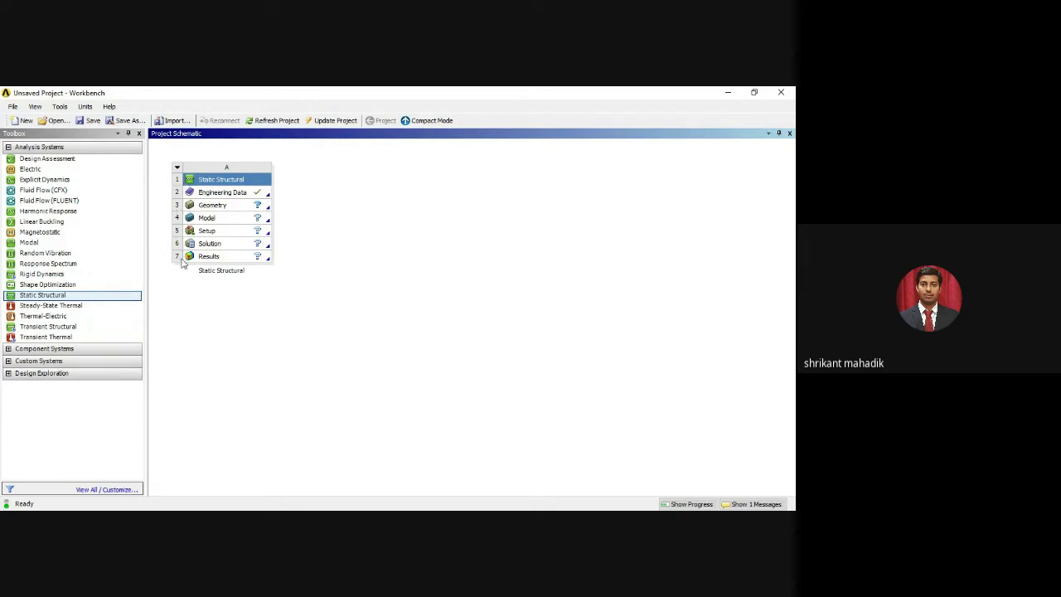
pyautogui.doubleClick(205, 193)
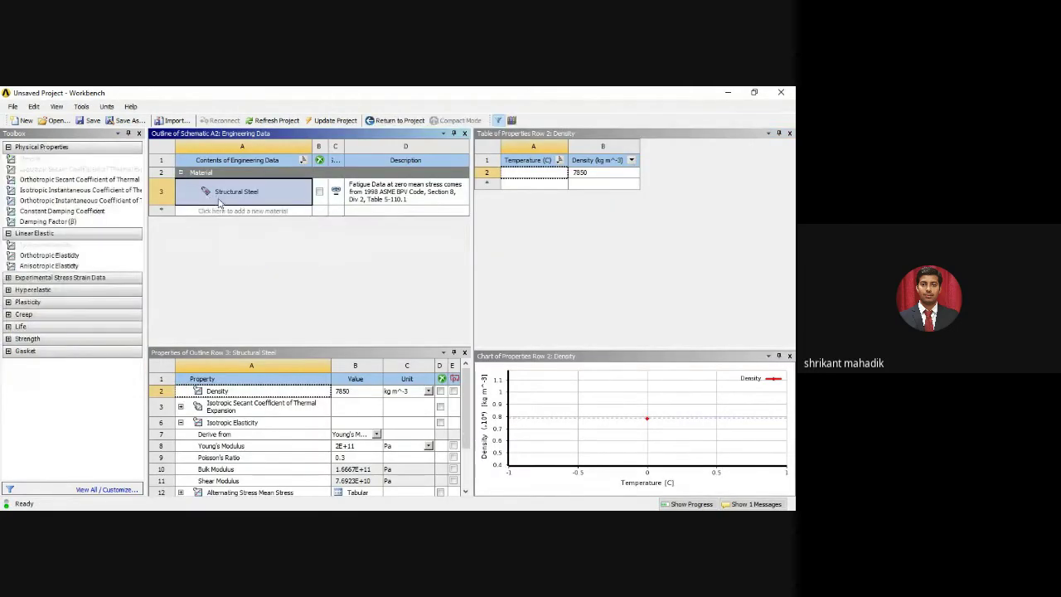
pyautogui.click(219, 203)
pyautogui.click(235, 242)
pyautogui.click(511, 120)
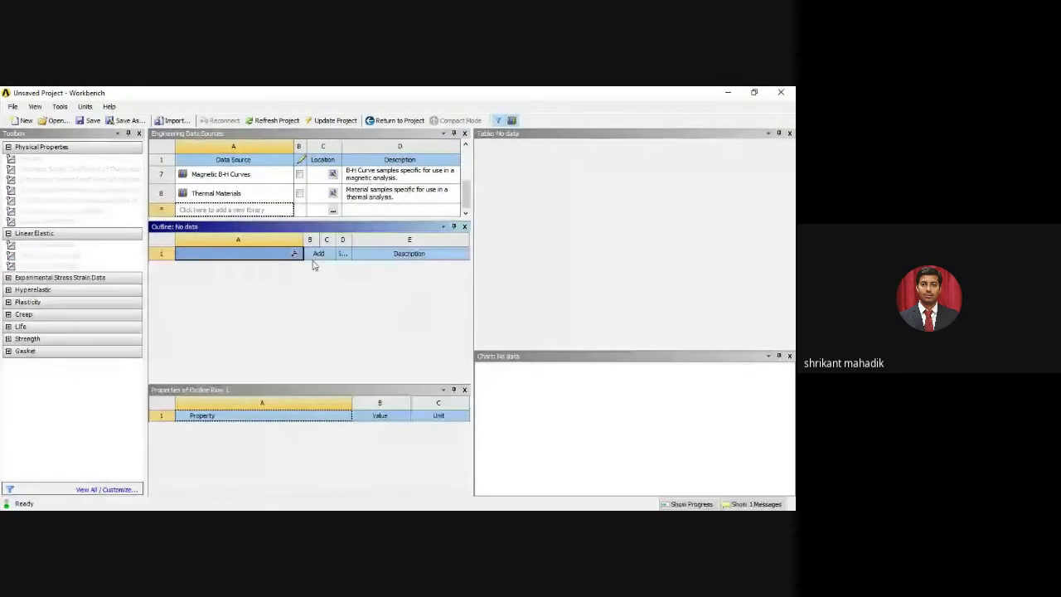
# Examine the properties of Structural Steel in the General Materials library.
pyautogui.scroll(3, 248, 194)
pyautogui.click(242, 192)
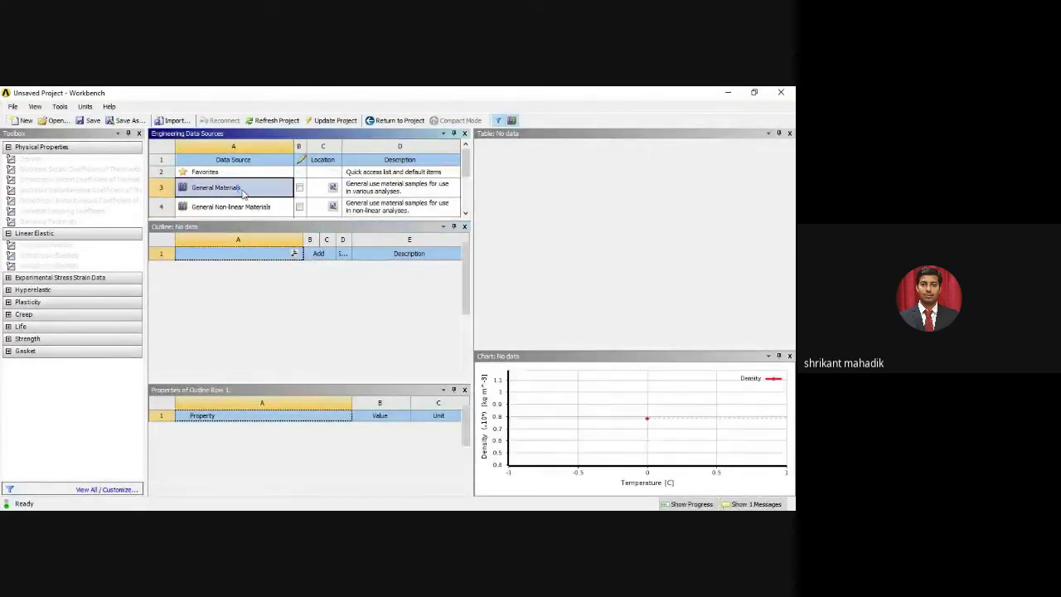
pyautogui.click(252, 288)
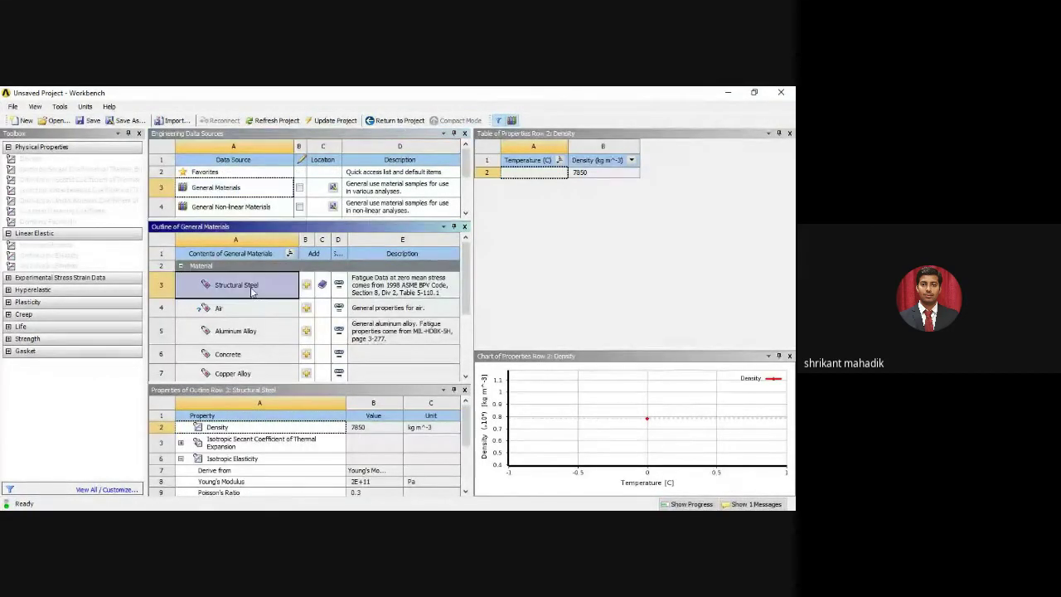
pyautogui.scroll(-1, 328, 446)
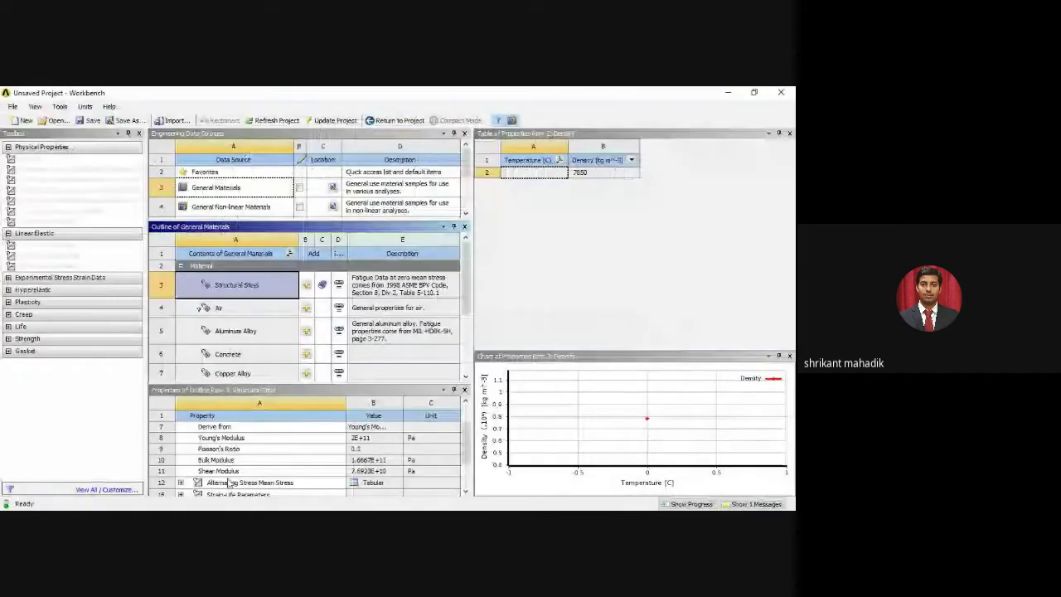
# Examine the Young's modulus value and unit and the Poisson's ratio of Structural Steel in the material properties.
pyautogui.click(383, 439)
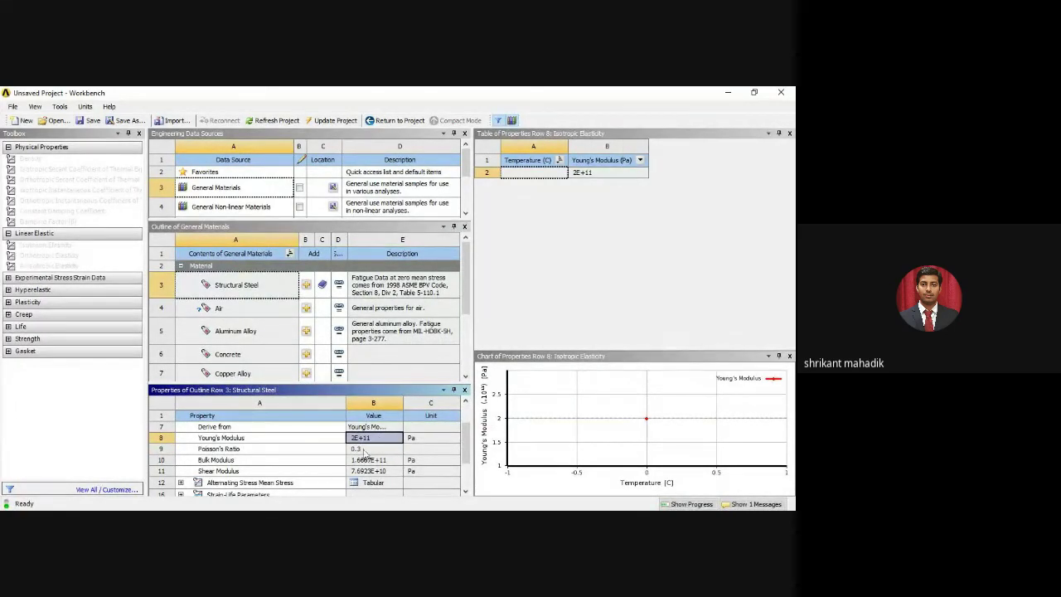
pyautogui.click(429, 439)
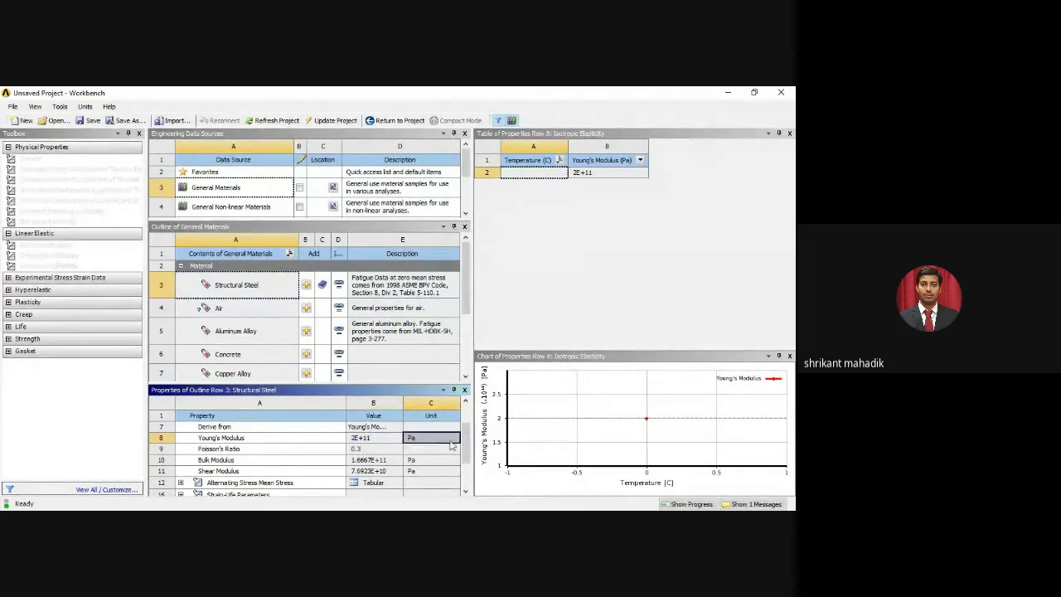
pyautogui.scroll(3, 426, 469)
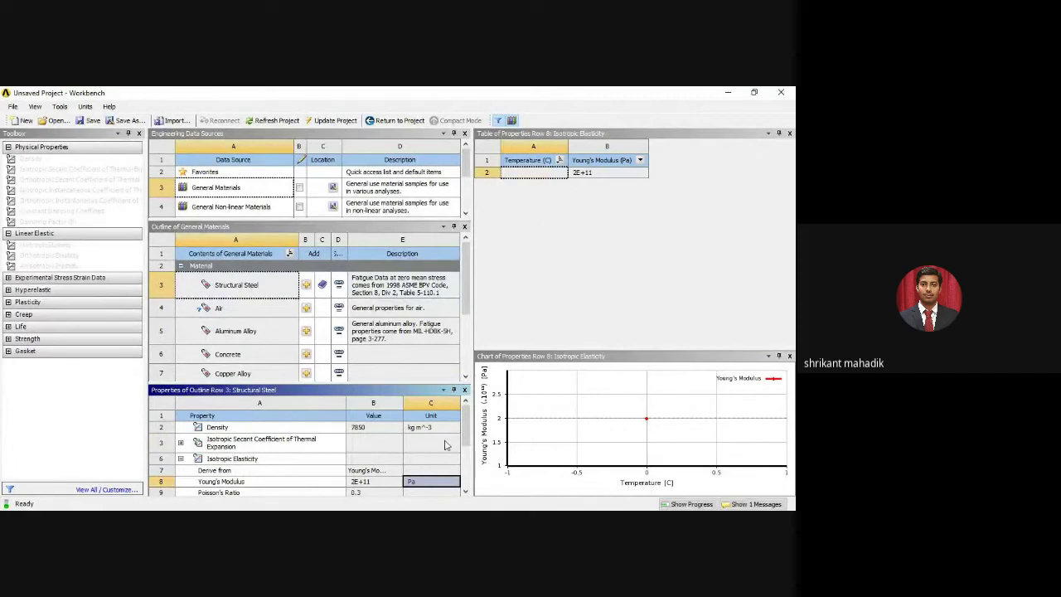
pyautogui.moveTo(465, 426); pyautogui.dragTo(465, 451)
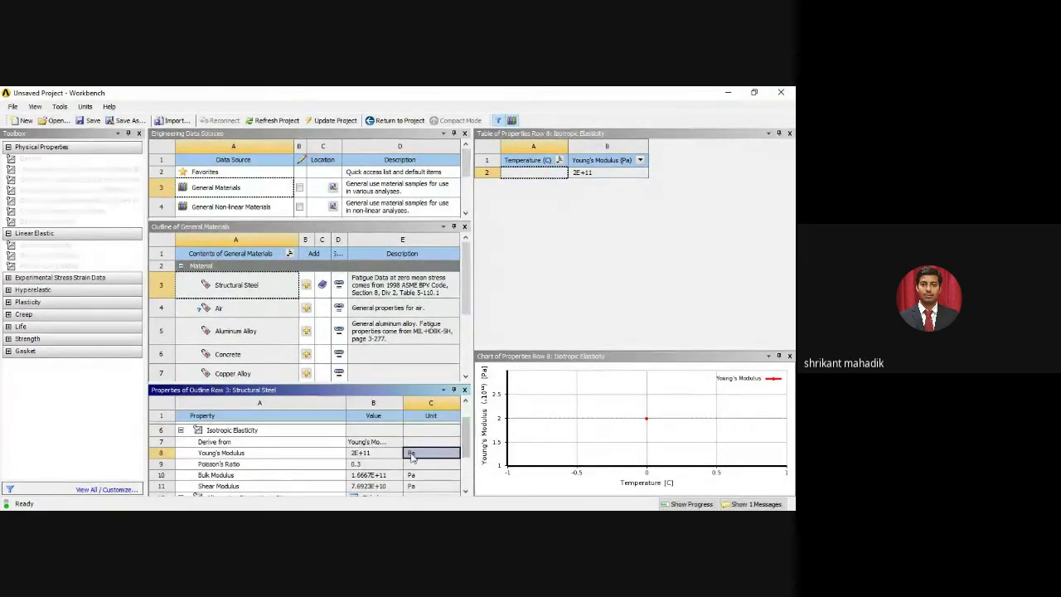
pyautogui.click(363, 453)
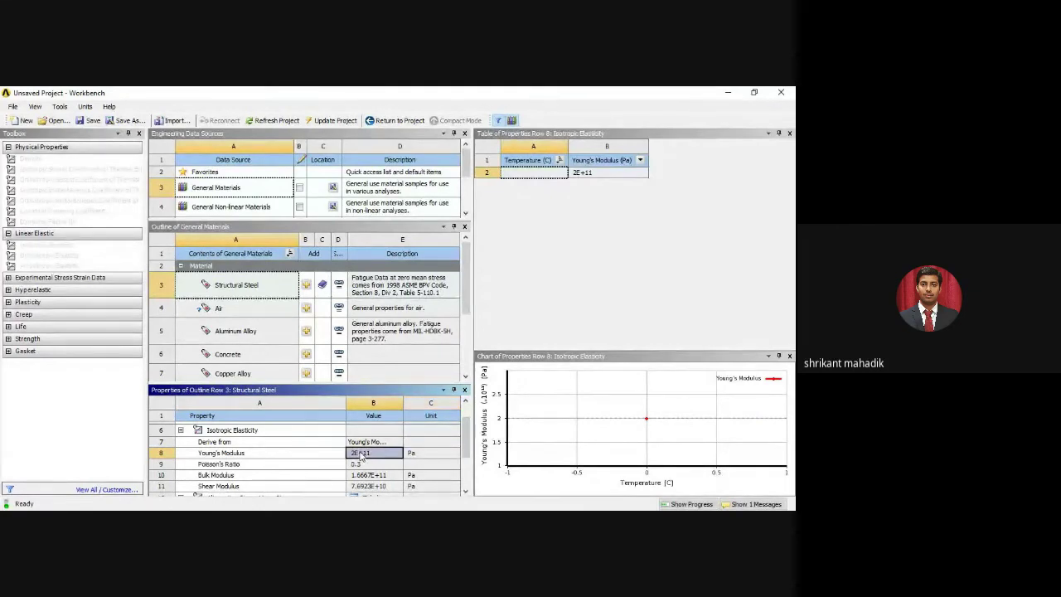
pyautogui.scroll(-3, 353, 489)
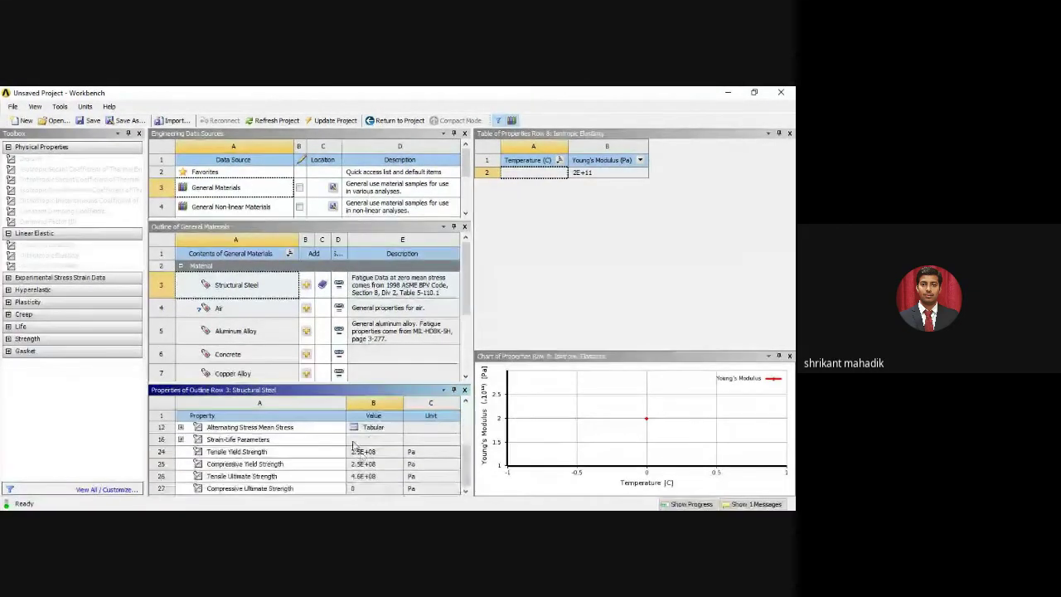
pyautogui.scroll(3, 364, 485)
pyautogui.scroll(-1, 381, 487)
pyautogui.click(367, 429)
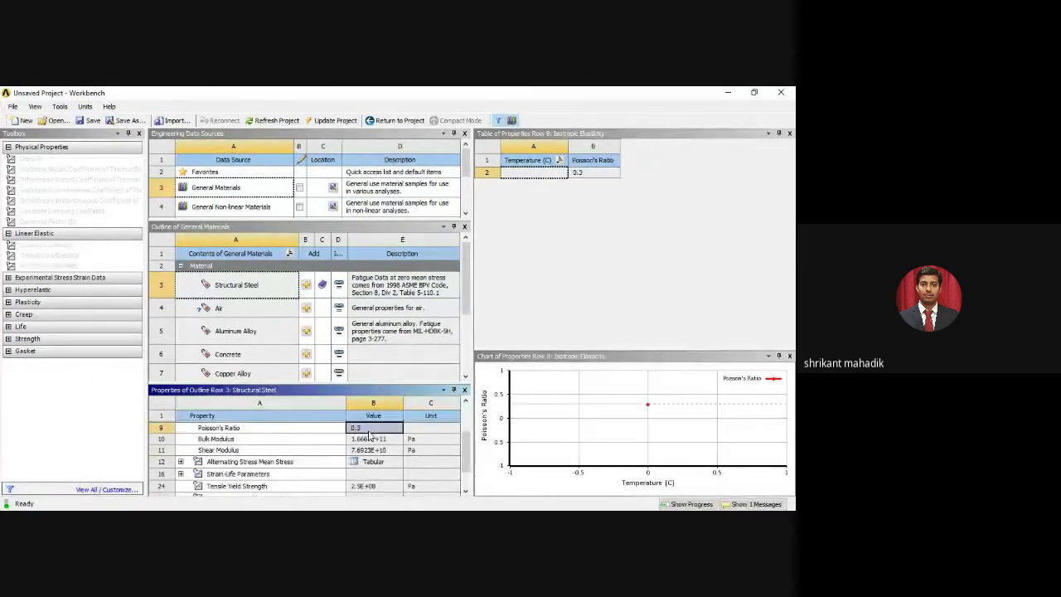
pyautogui.click(248, 287)
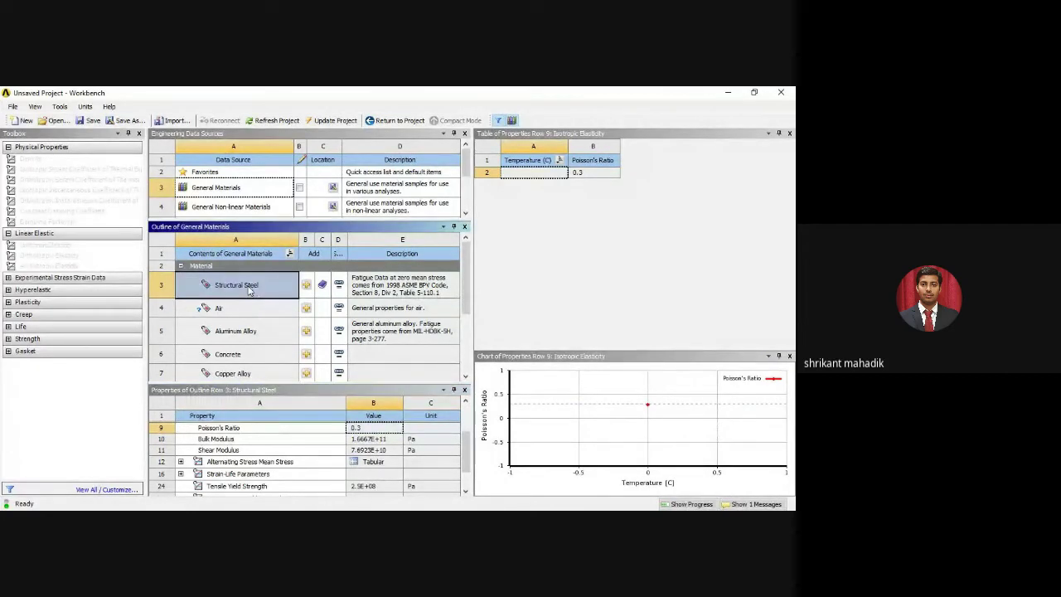
pyautogui.hotkey('alt', 'Tab')
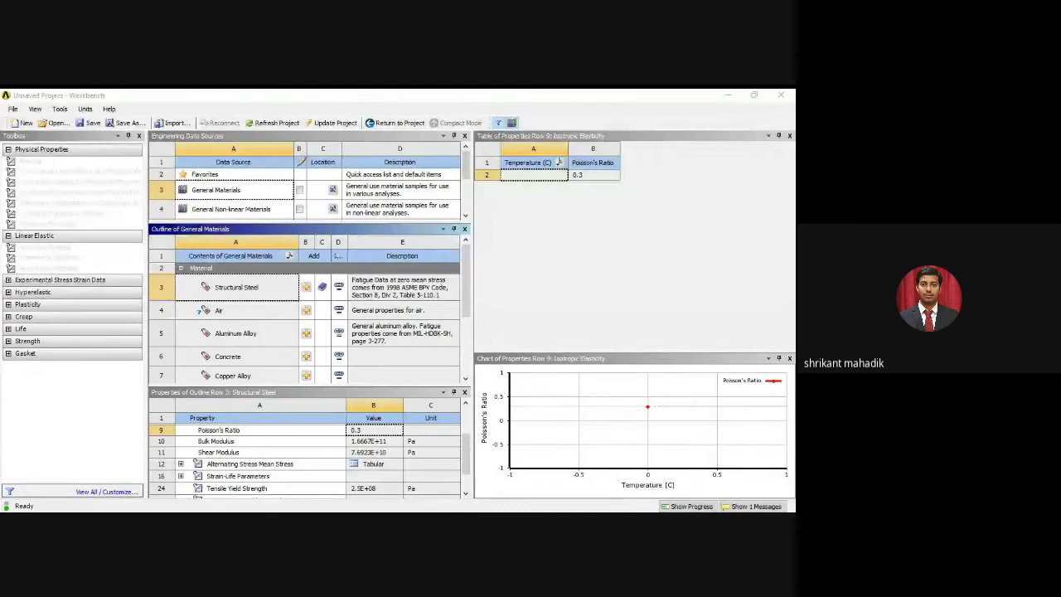
pyautogui.hotkey('alt', 'Tab')
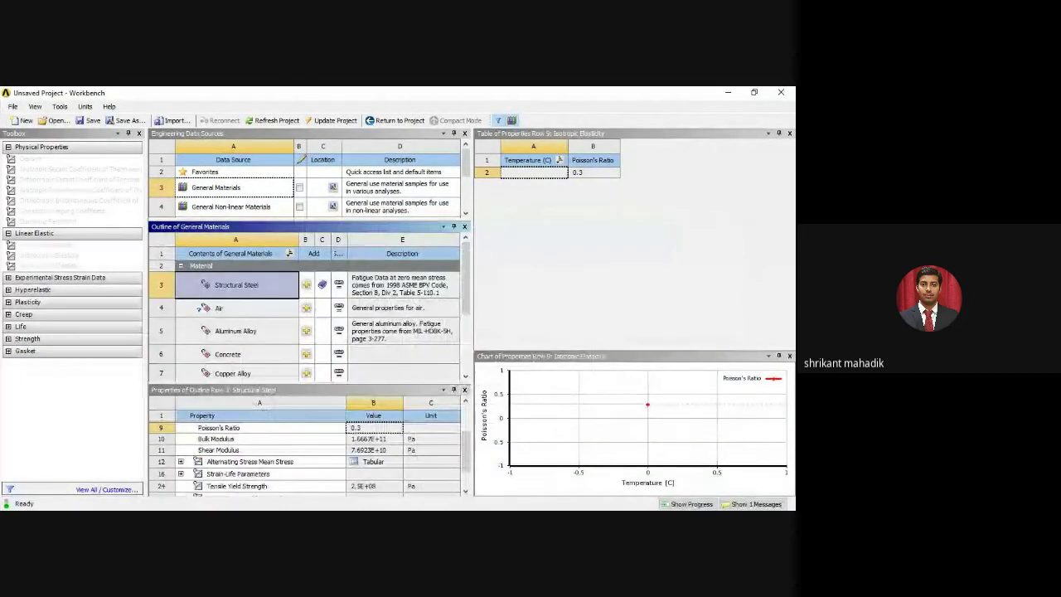
pyautogui.hotkey('alt', 'Tab')
pyautogui.hotkey('alt', 'Tab')
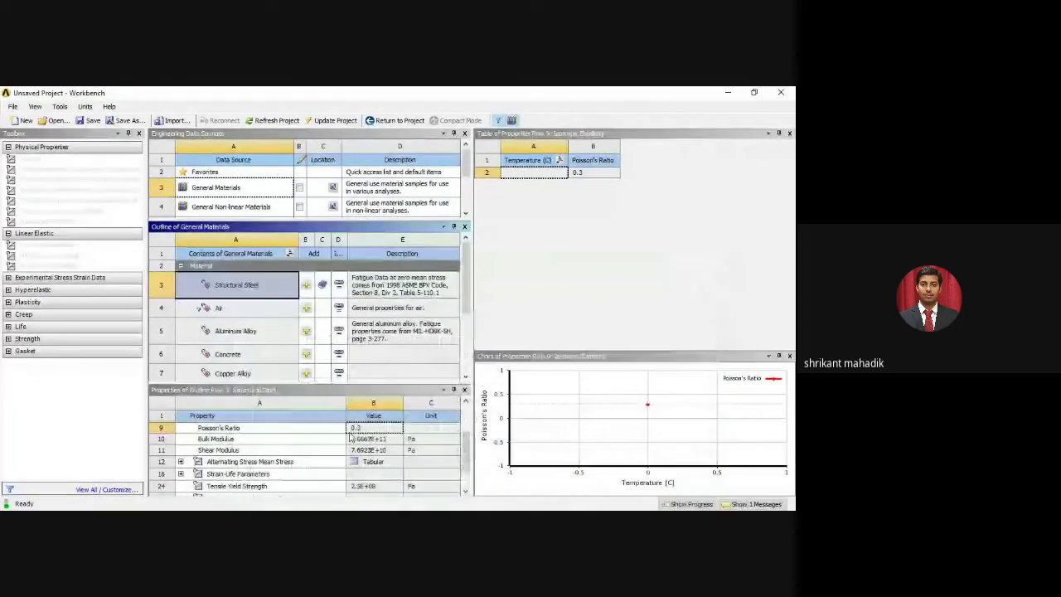
pyautogui.click(364, 430)
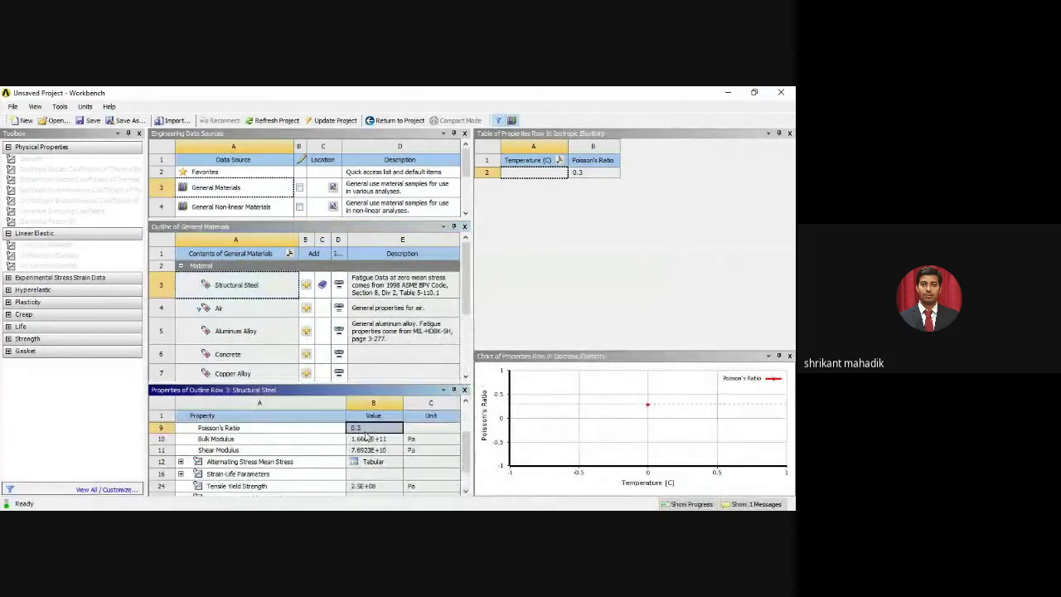
pyautogui.click(245, 294)
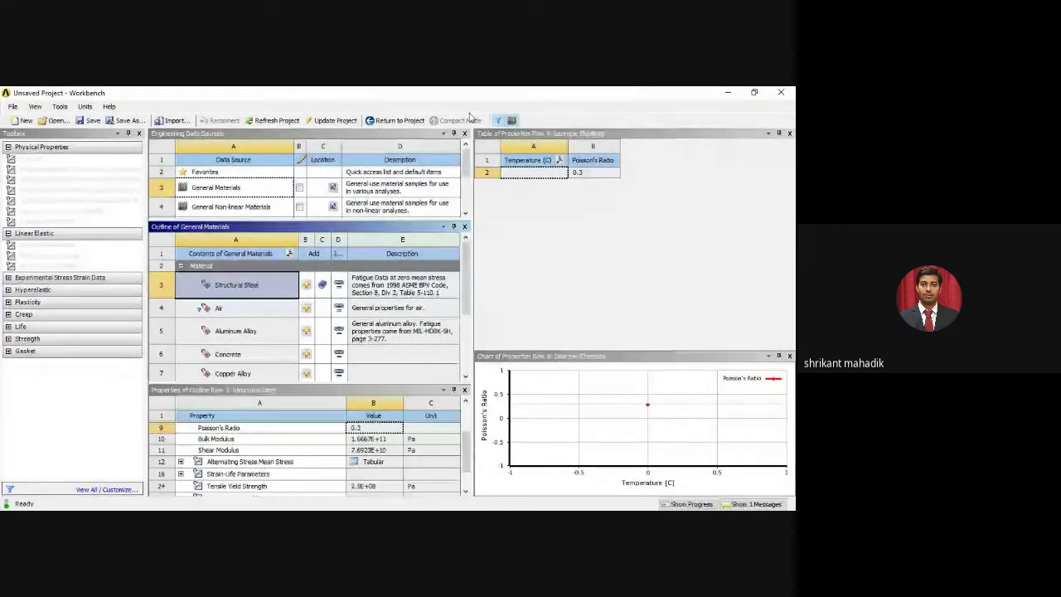
# Update the project and return from Engineering Data to the project schematic.
pyautogui.click(323, 124)
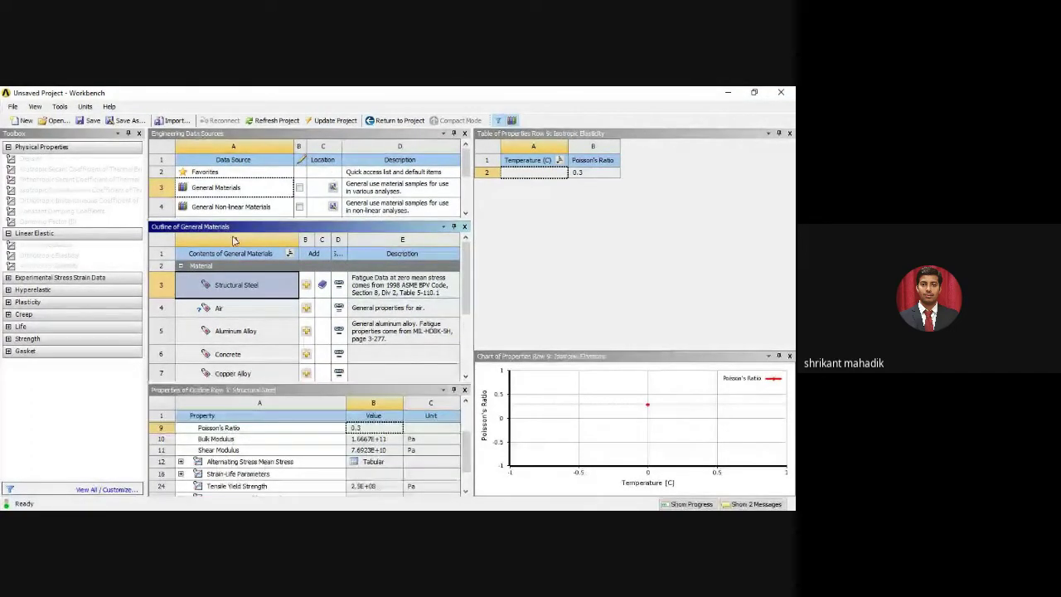
pyautogui.scroll(-3, 241, 199)
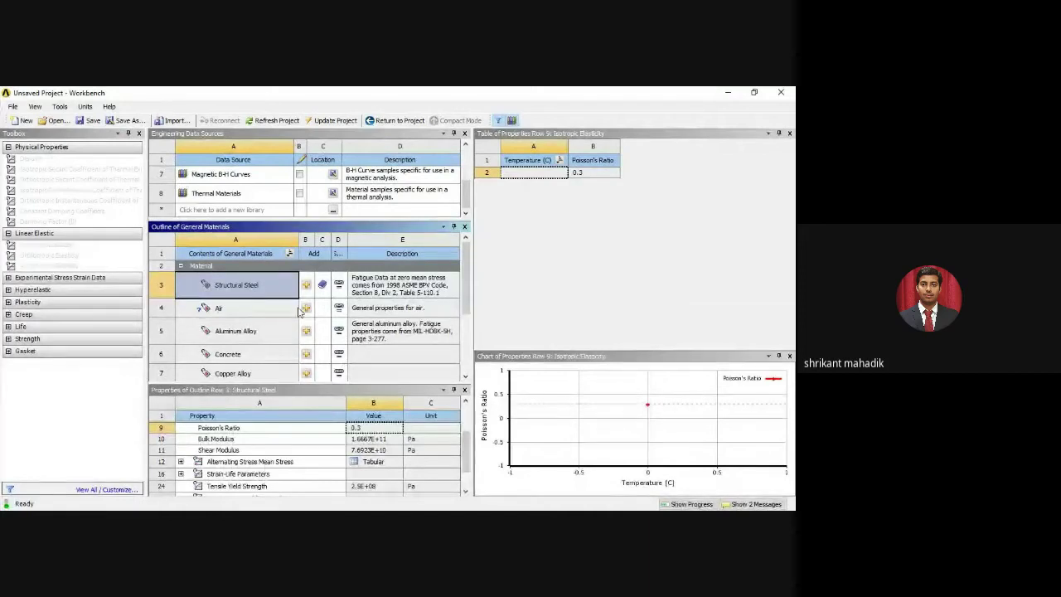
pyautogui.click(380, 121)
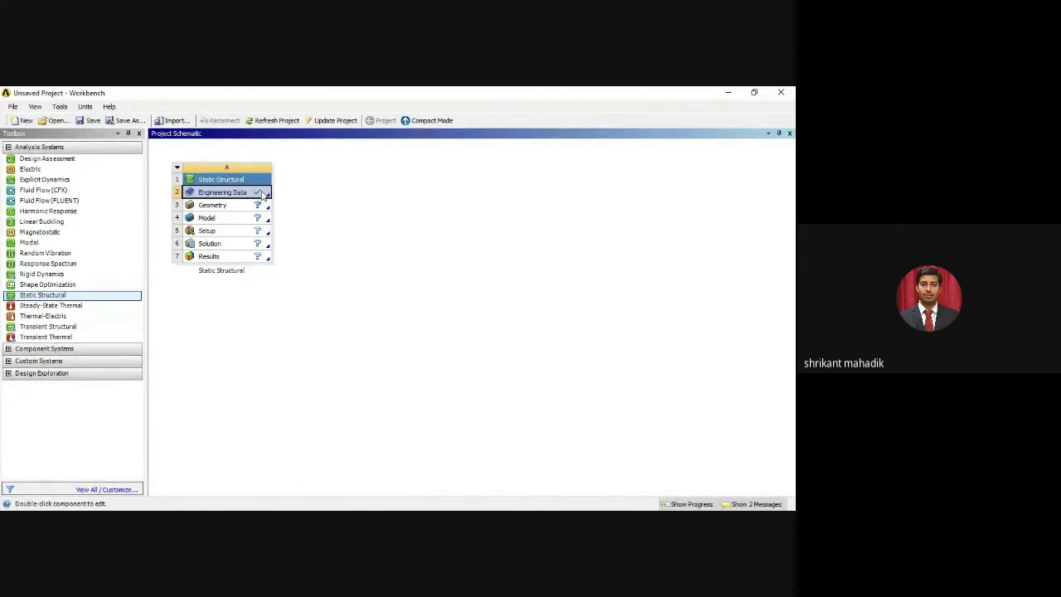
pyautogui.click(339, 120)
pyautogui.click(335, 122)
# Open the Geometry of the Static Structural system in DesignModeler and bring its window to the front.
pyautogui.doubleClick(213, 205)
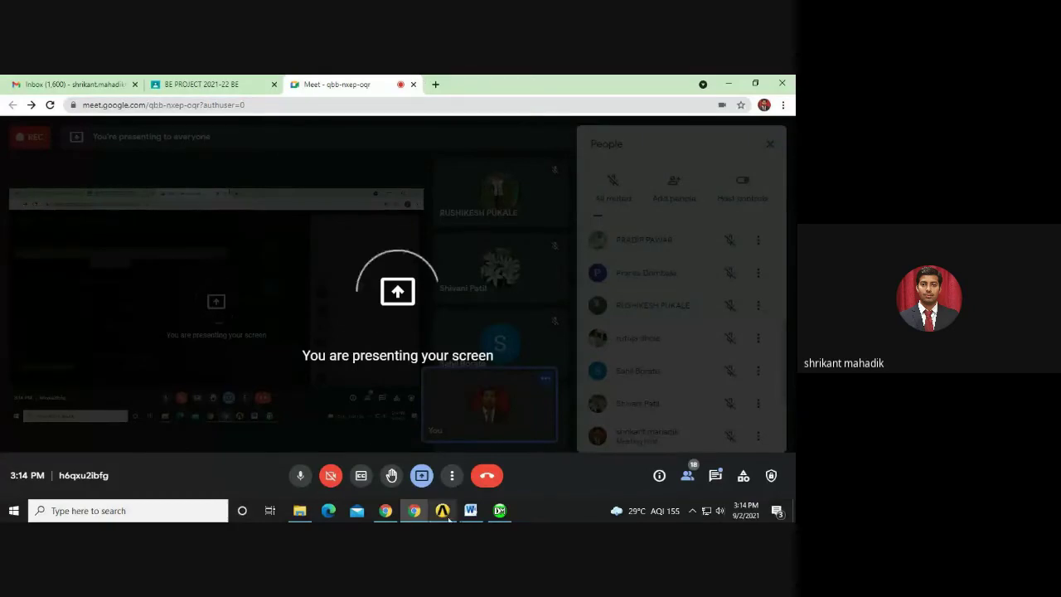
pyautogui.click(442, 510)
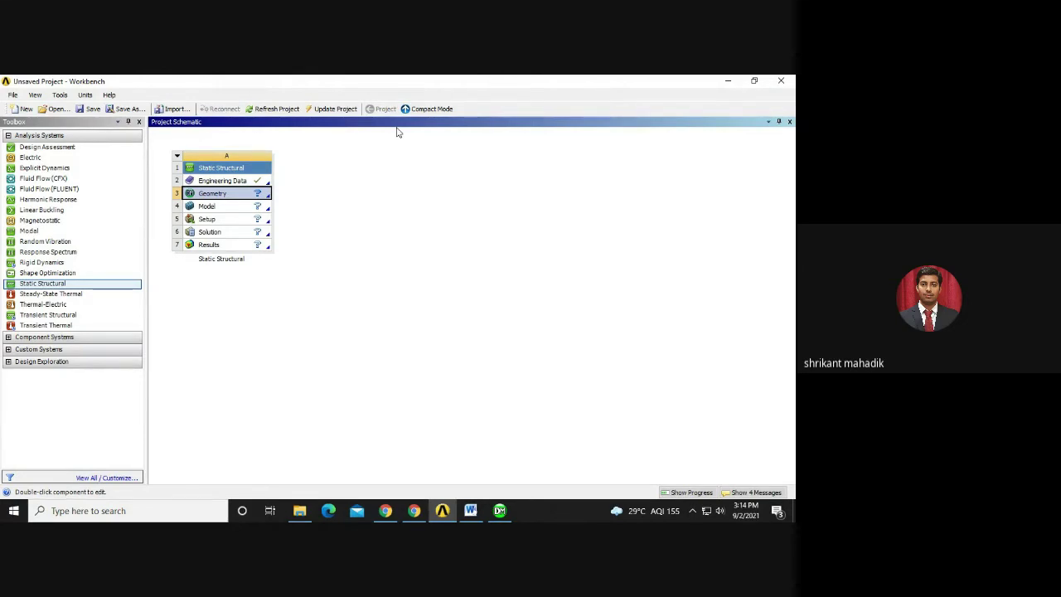
pyautogui.click(414, 511)
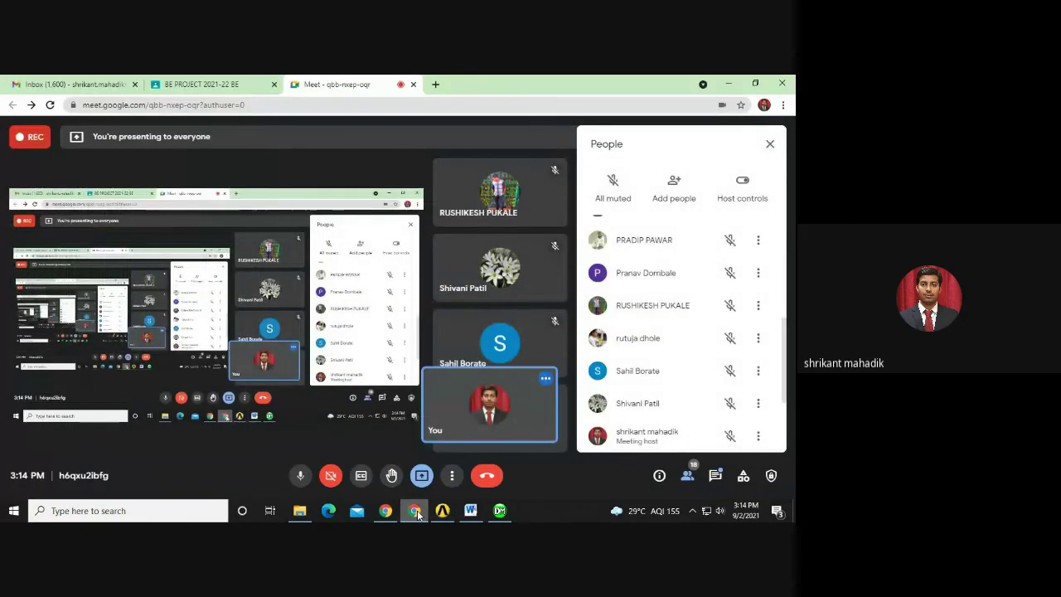
pyautogui.click(414, 511)
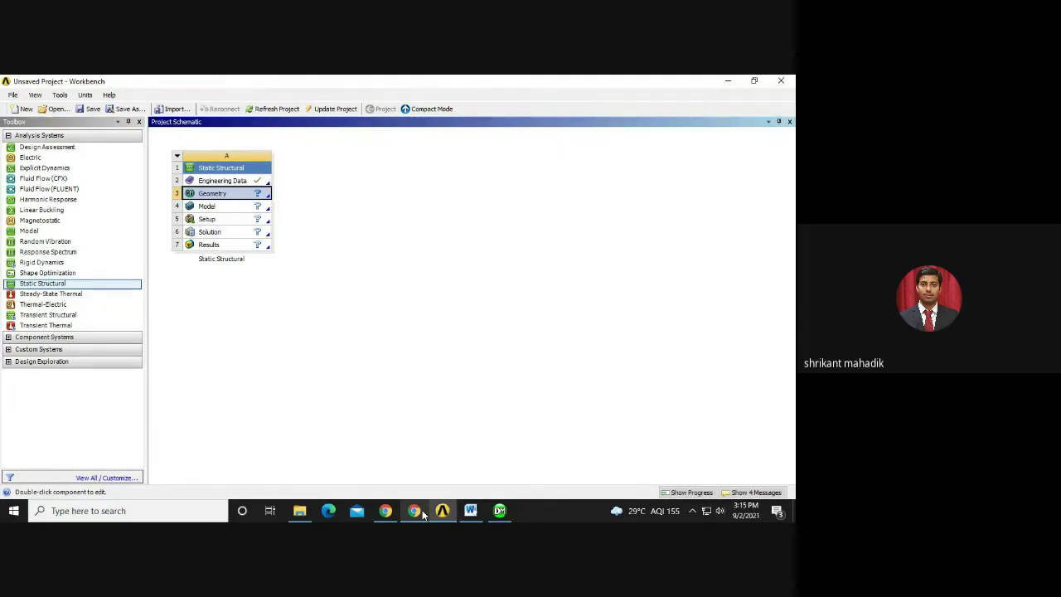
pyautogui.click(499, 511)
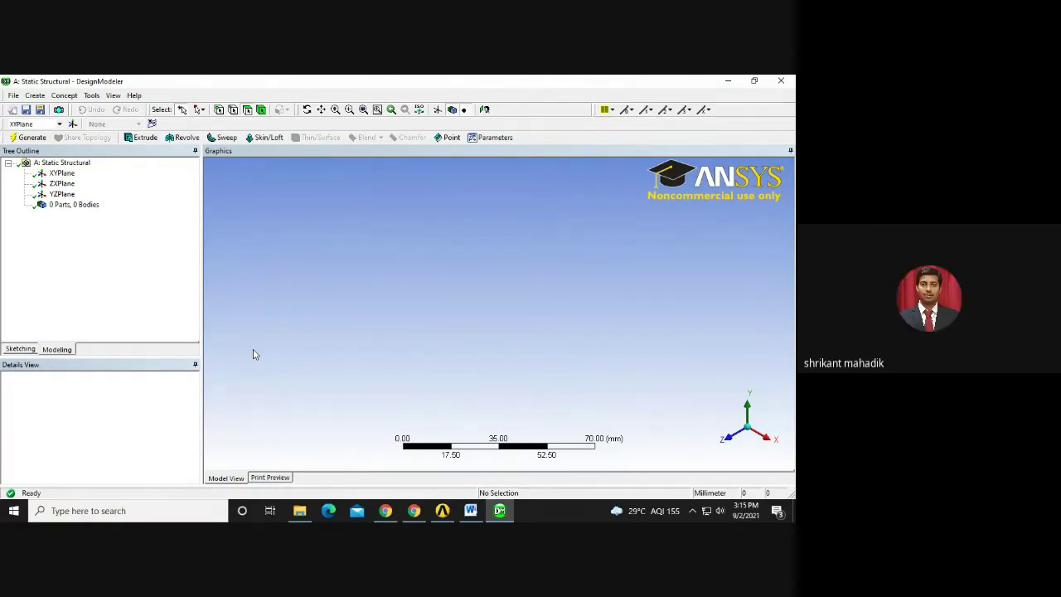
pyautogui.click(499, 511)
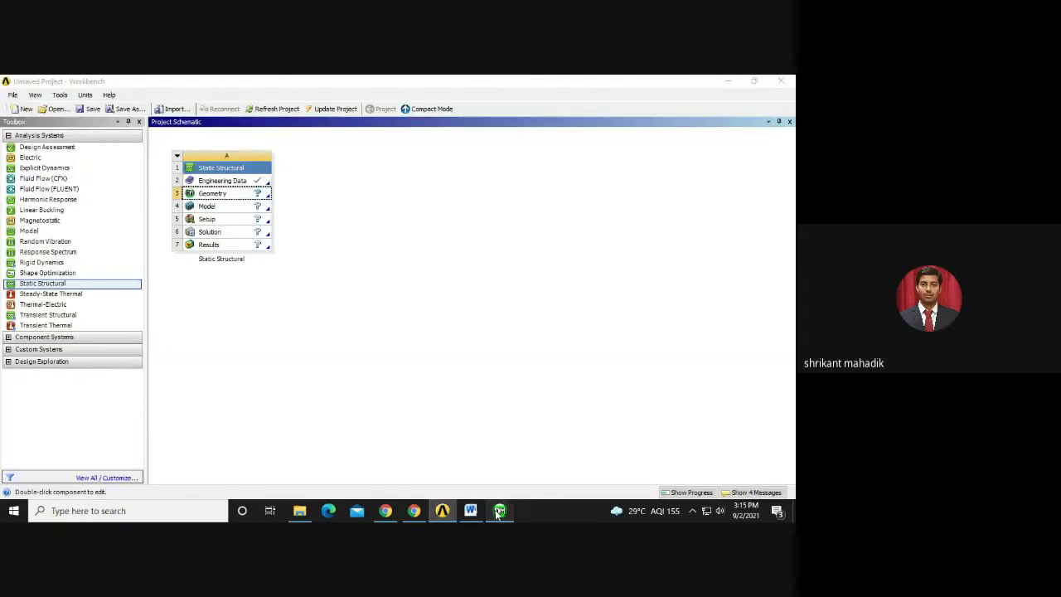
pyautogui.click(499, 510)
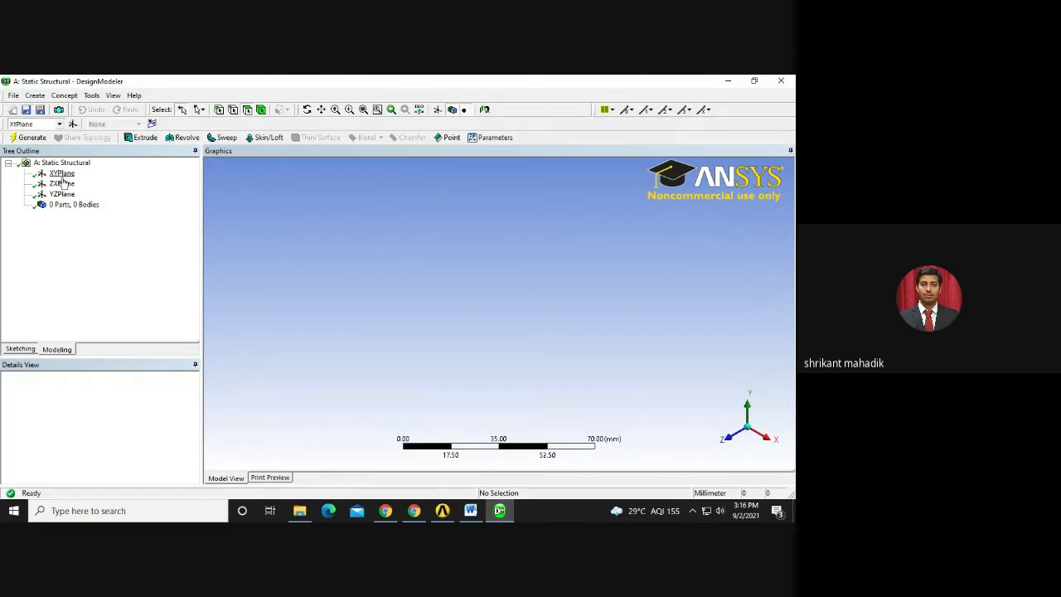
# Switch to the FEA lab manual in Word and check the center-hole plate's drawing and dimension table.
pyautogui.click(470, 510)
pyautogui.scroll(2, 349, 334)
pyautogui.scroll(-1, 351, 348)
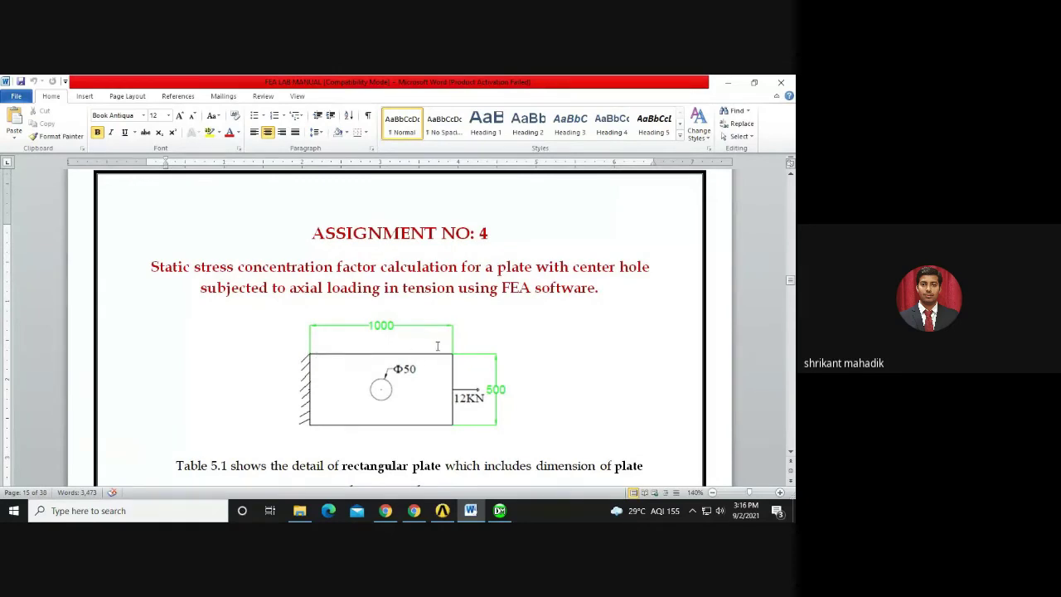
pyautogui.scroll(-3, 415, 364)
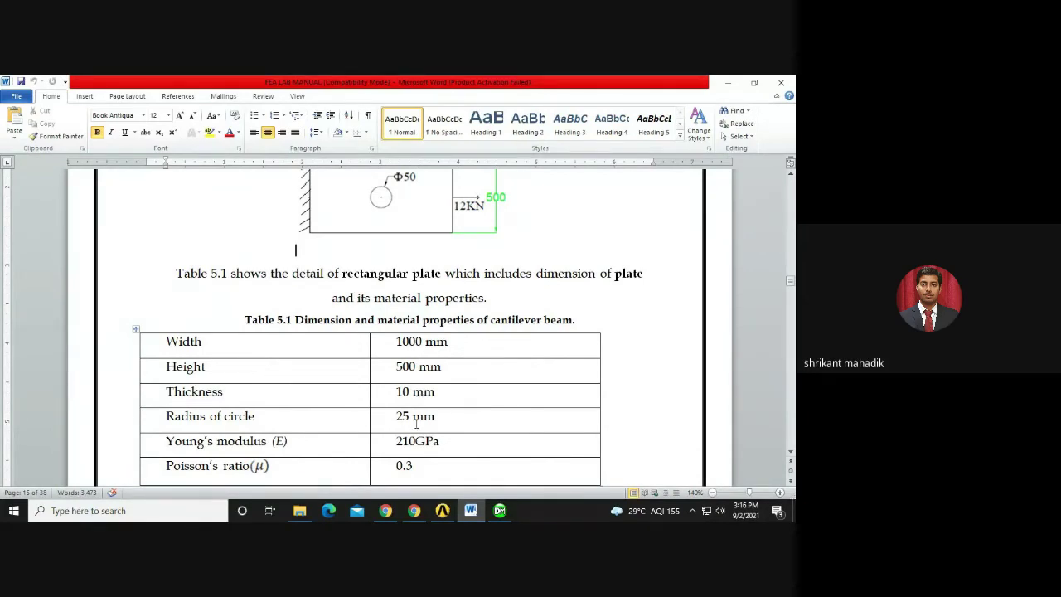
pyautogui.scroll(2, 416, 423)
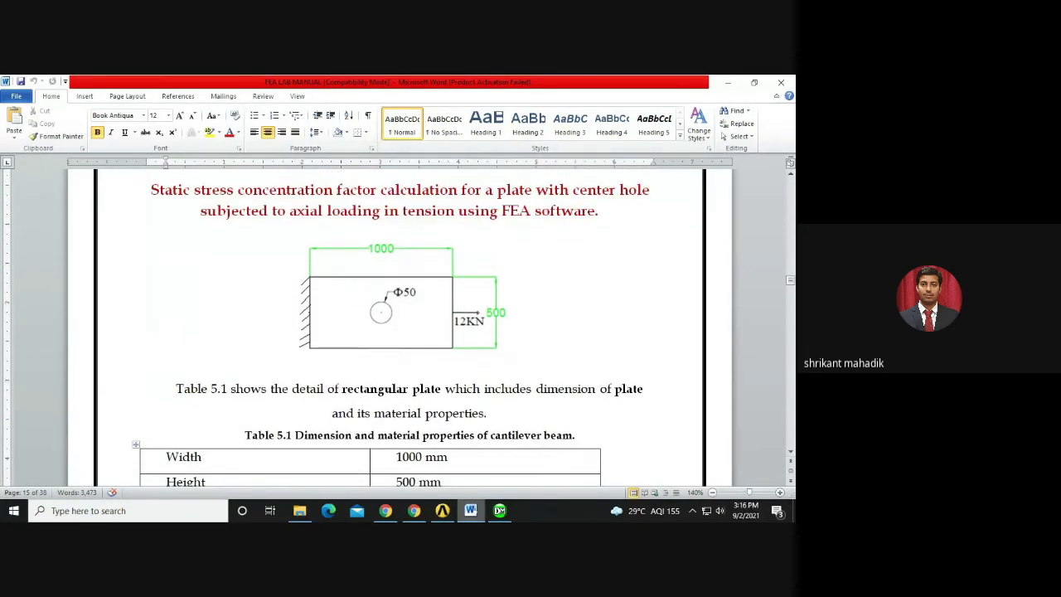
# Switch to DesignModeler, select the XY plane and orient the view to look straight at it.
pyautogui.click(500, 511)
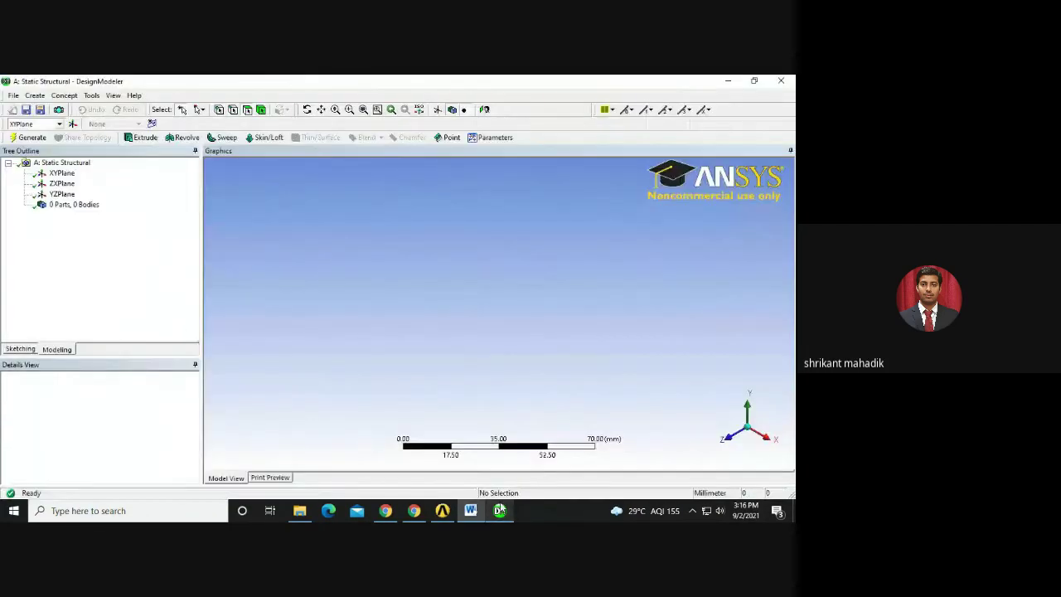
pyautogui.click(62, 174)
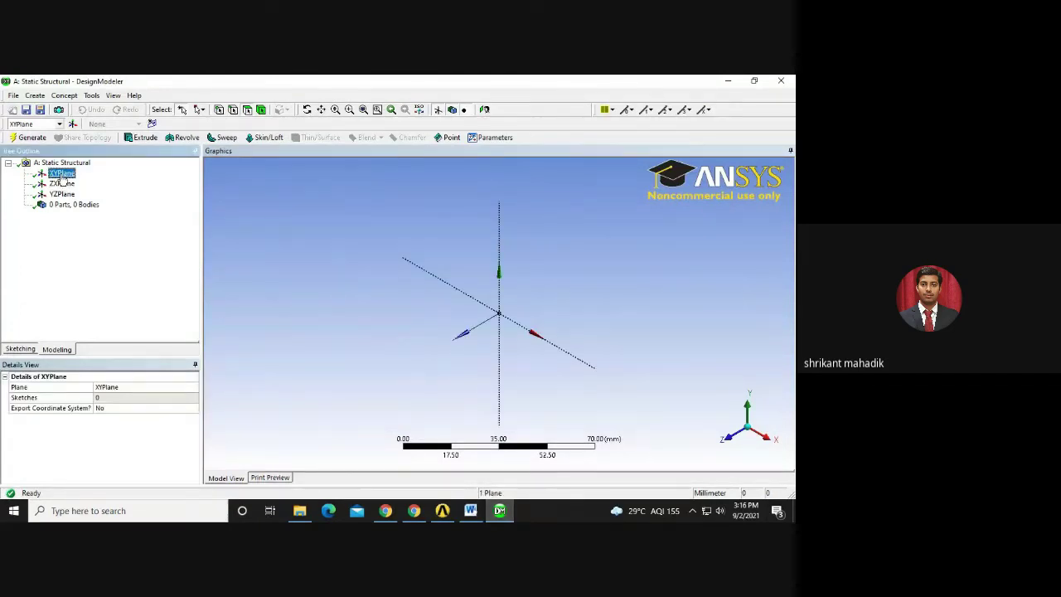
pyautogui.click(485, 110)
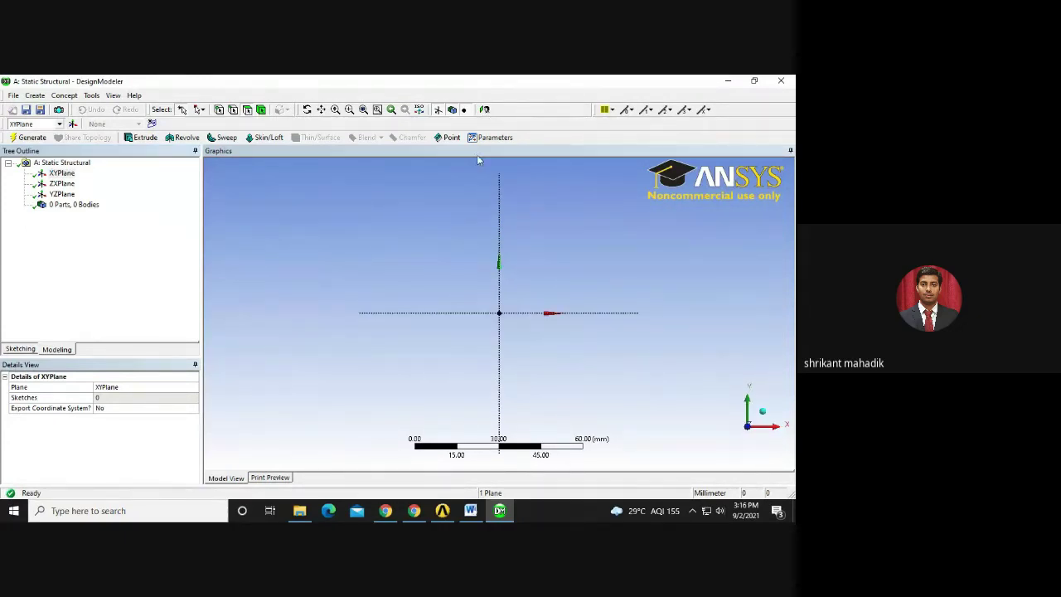
pyautogui.click(420, 111)
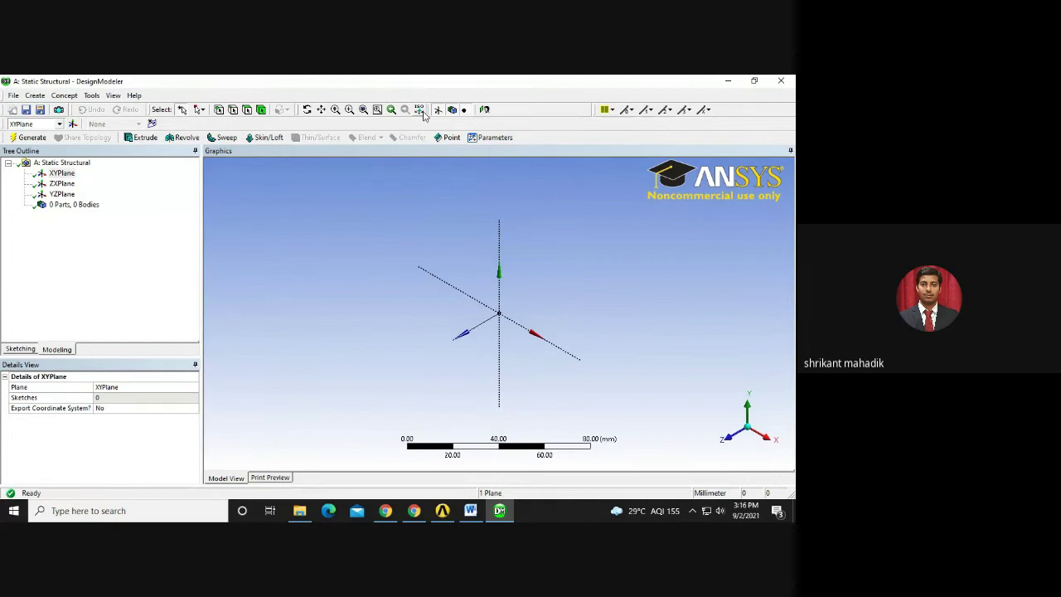
pyautogui.click(484, 111)
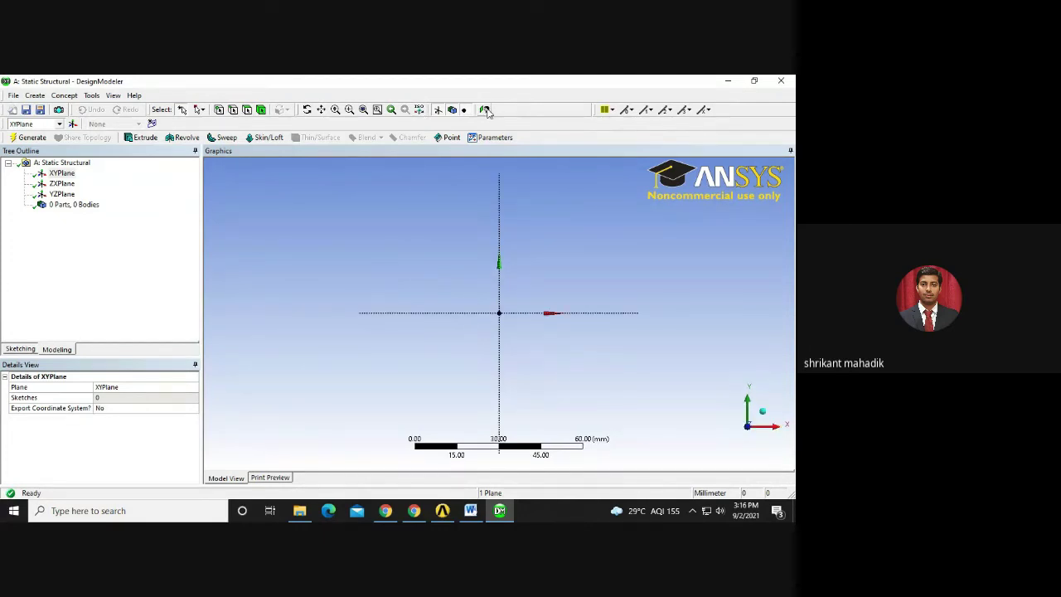
# Sketch a rectangle about 67 mm wide and 44 mm high around the origin of the XY plane.
pyautogui.click(21, 349)
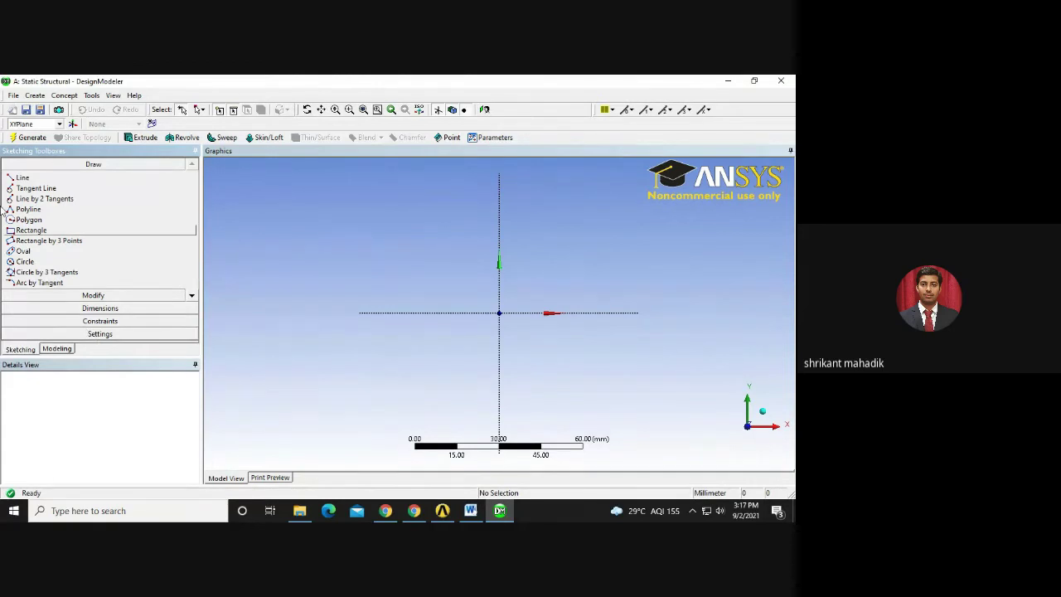
pyautogui.click(31, 232)
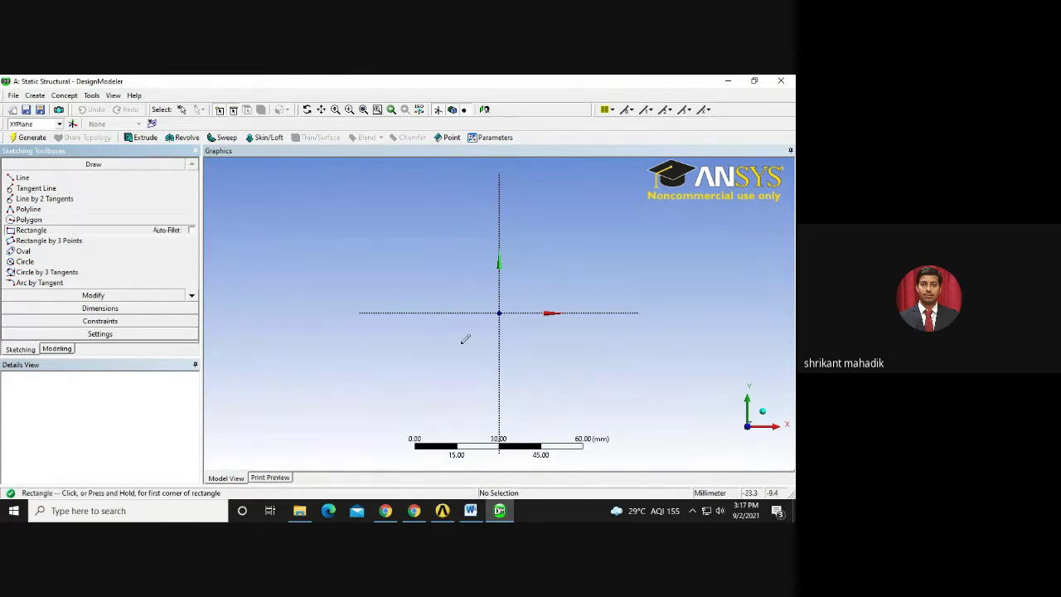
pyautogui.moveTo(425, 251)
pyautogui.mouseDown()
pyautogui.moveTo(485, 343)
pyautogui.moveTo(600, 358)
pyautogui.moveTo(612, 373)
pyautogui.mouseUp()
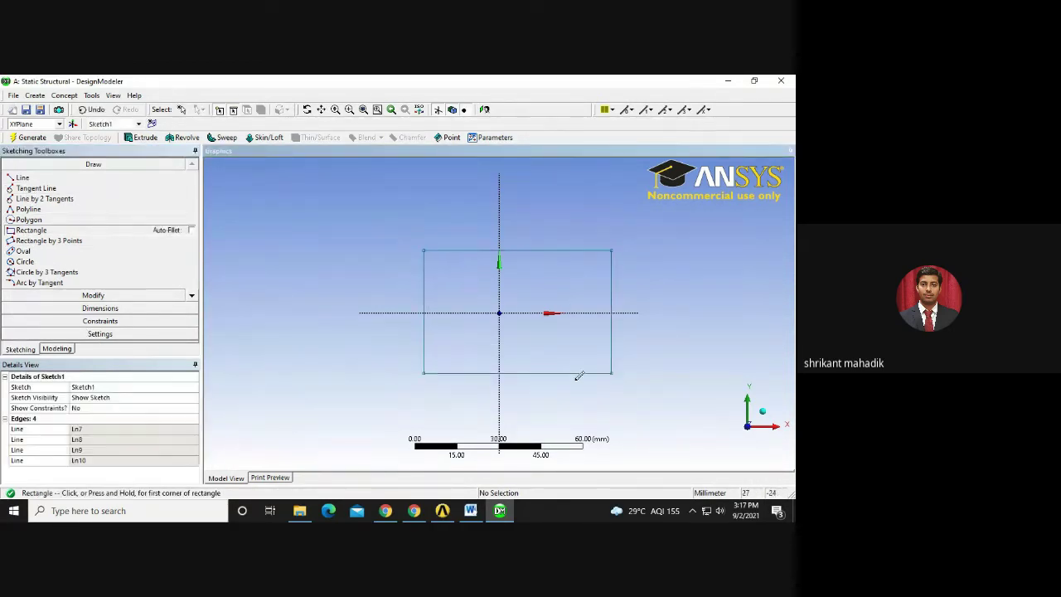
# Sketch a circle about 22 mm in diameter centered on the origin, inside the rectangle.
pyautogui.click(26, 262)
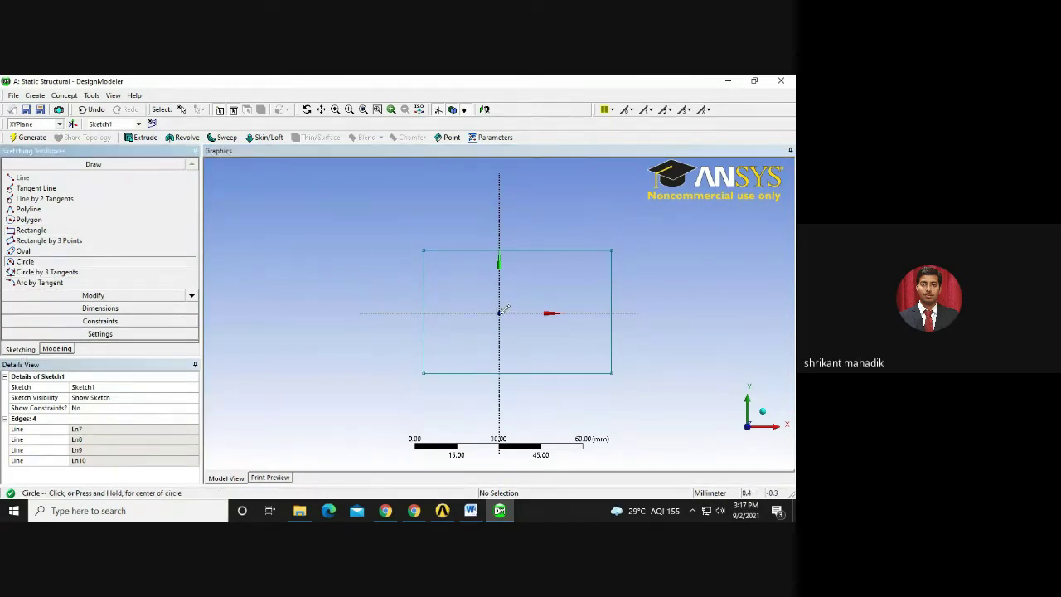
pyautogui.moveTo(500, 312); pyautogui.dragTo(523, 333)
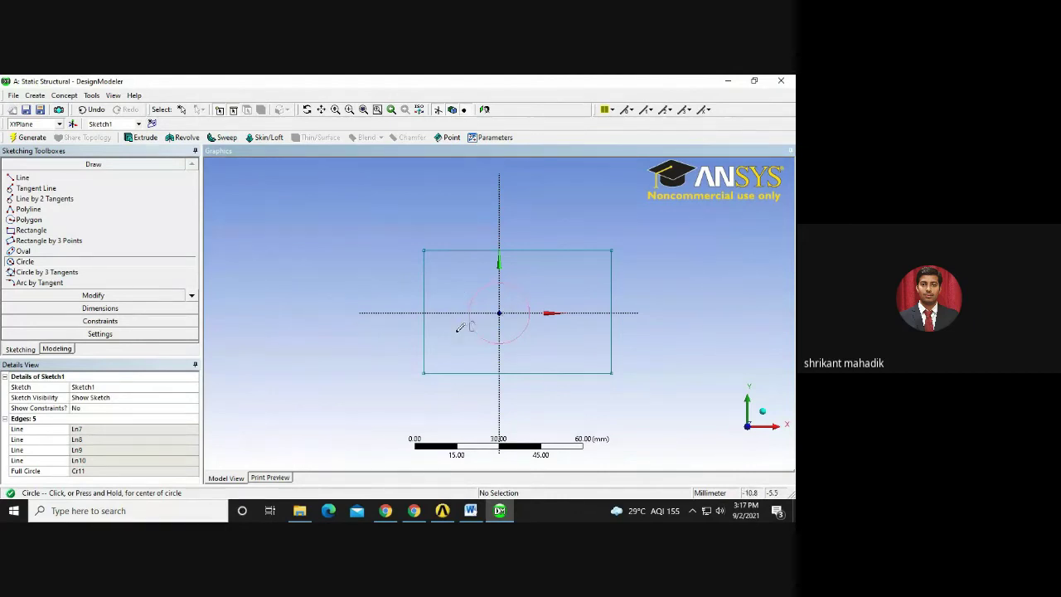
# Constrain the rectangle's upper and lower edges to be symmetric about the horizontal axis.
pyautogui.click(80, 323)
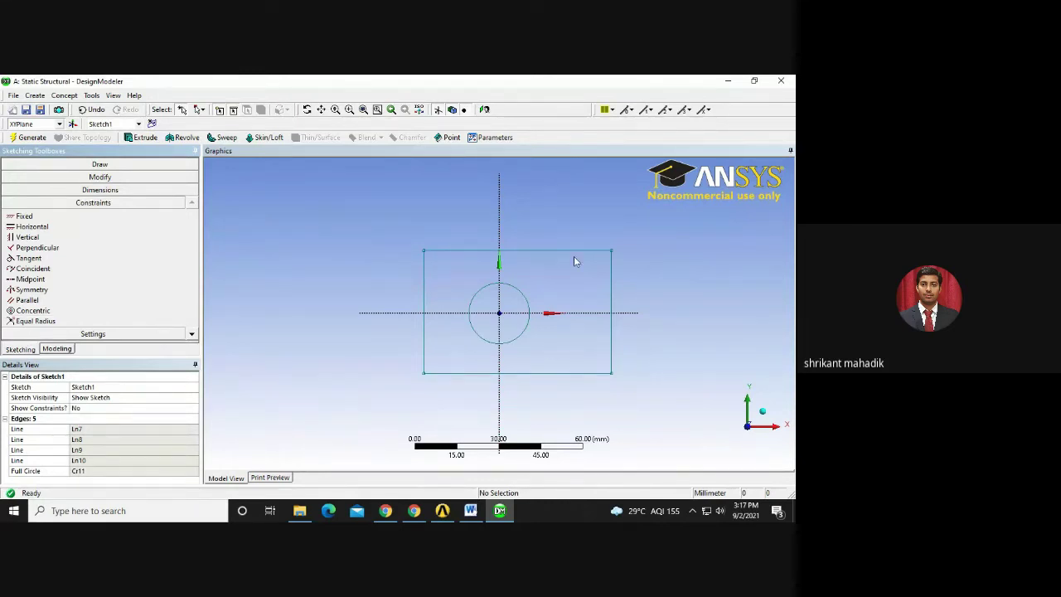
pyautogui.click(53, 291)
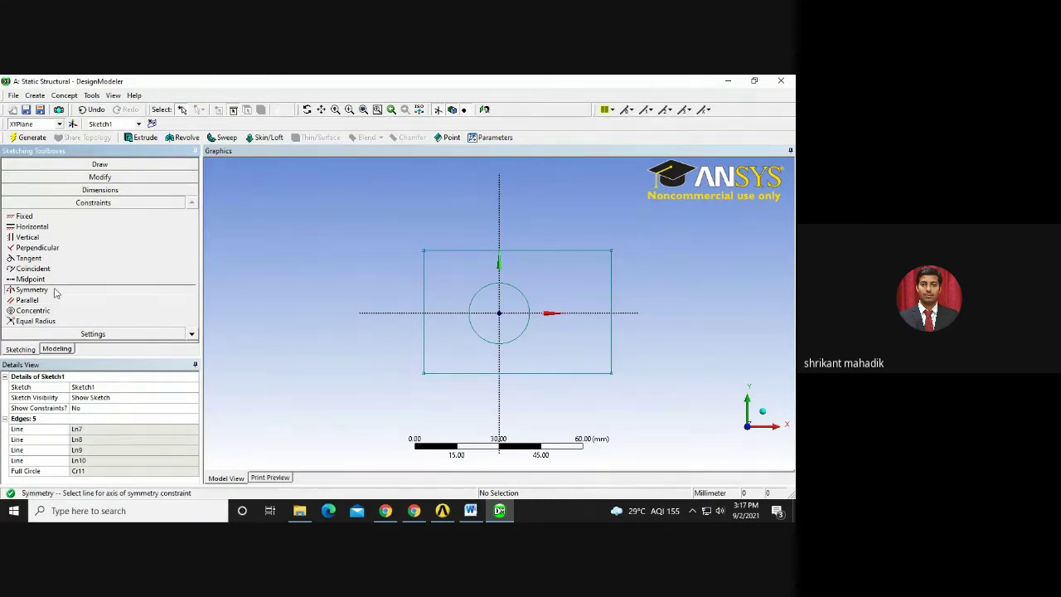
pyautogui.click(379, 314)
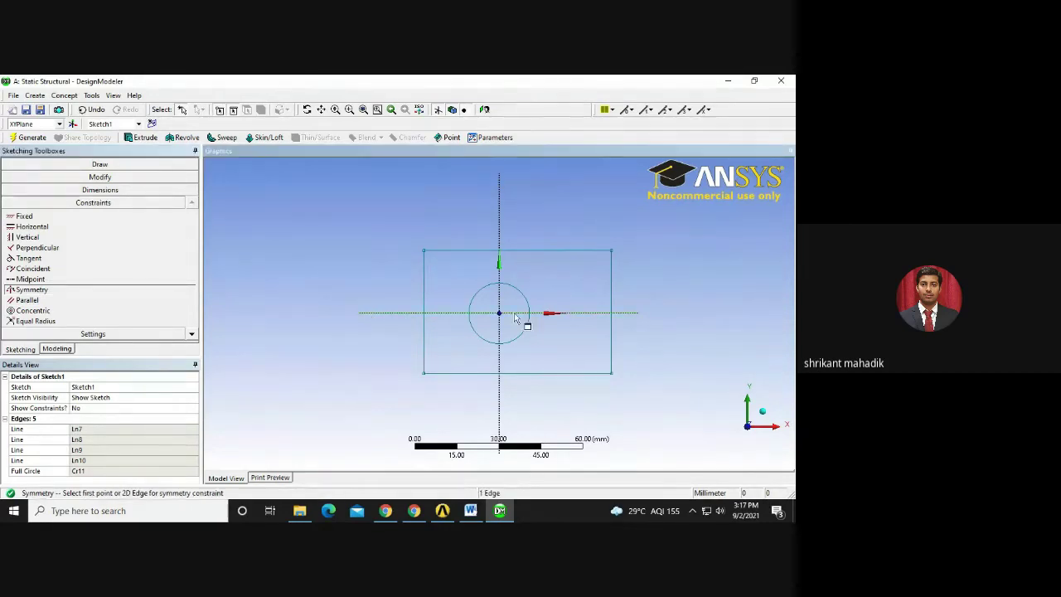
pyautogui.click(460, 250)
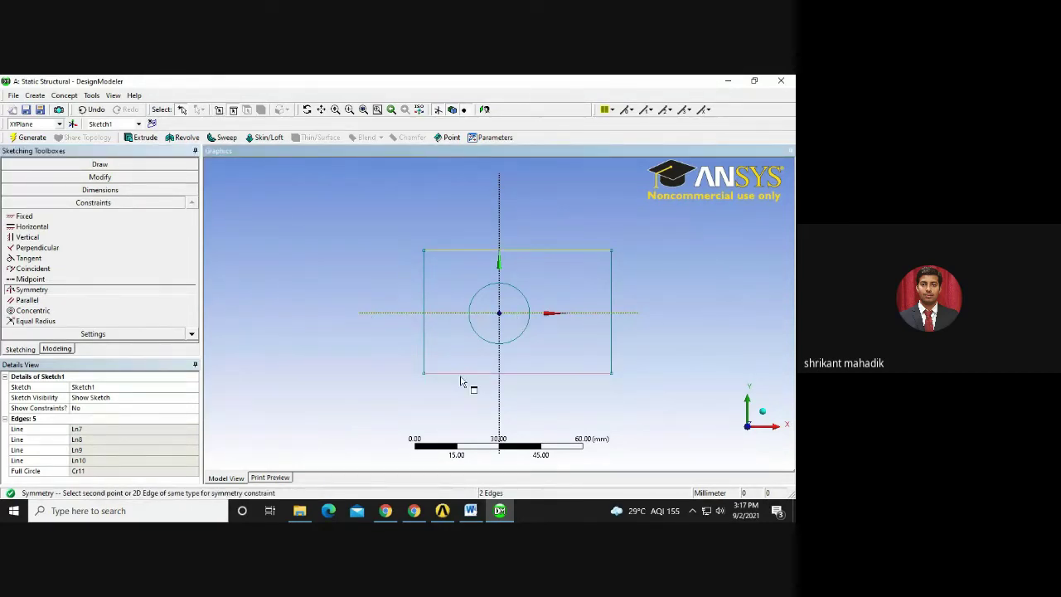
pyautogui.click(461, 373)
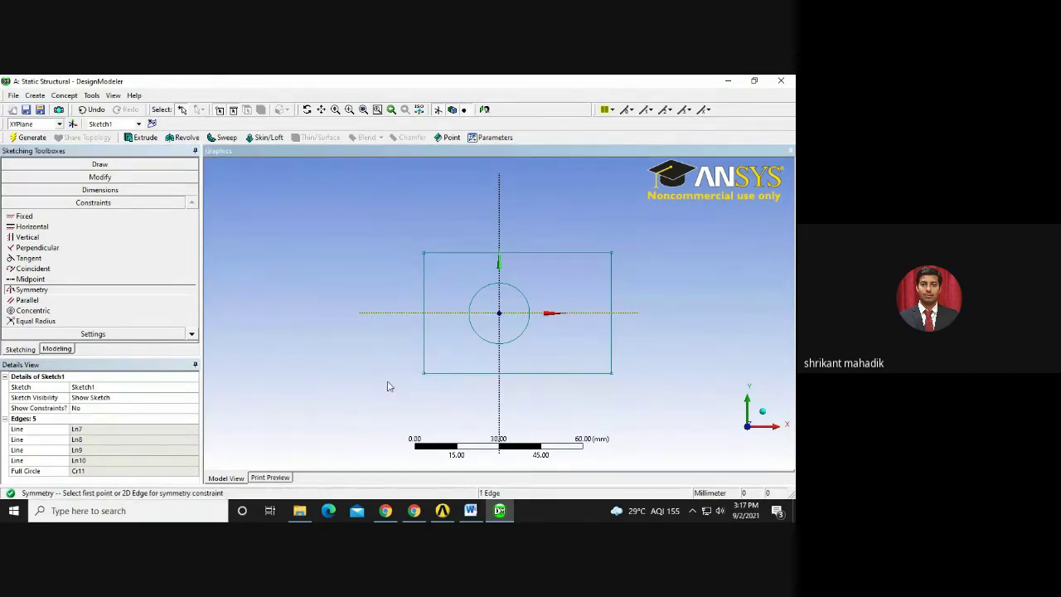
# Constrain the rectangle's two vertical sides to be symmetric about the vertical axis.
pyautogui.click(29, 295)
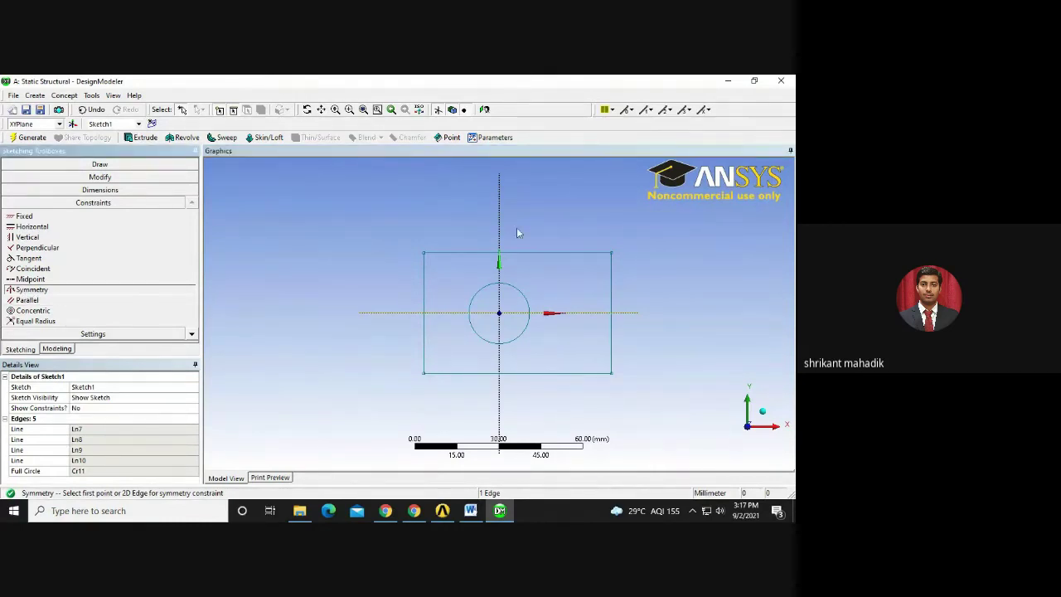
pyautogui.click(393, 313)
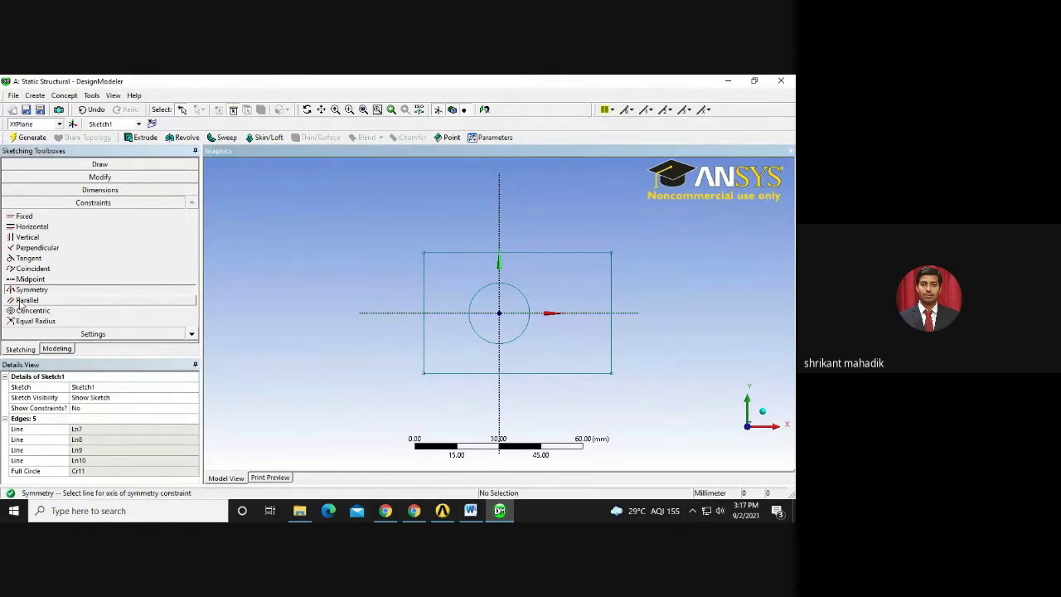
pyautogui.click(500, 213)
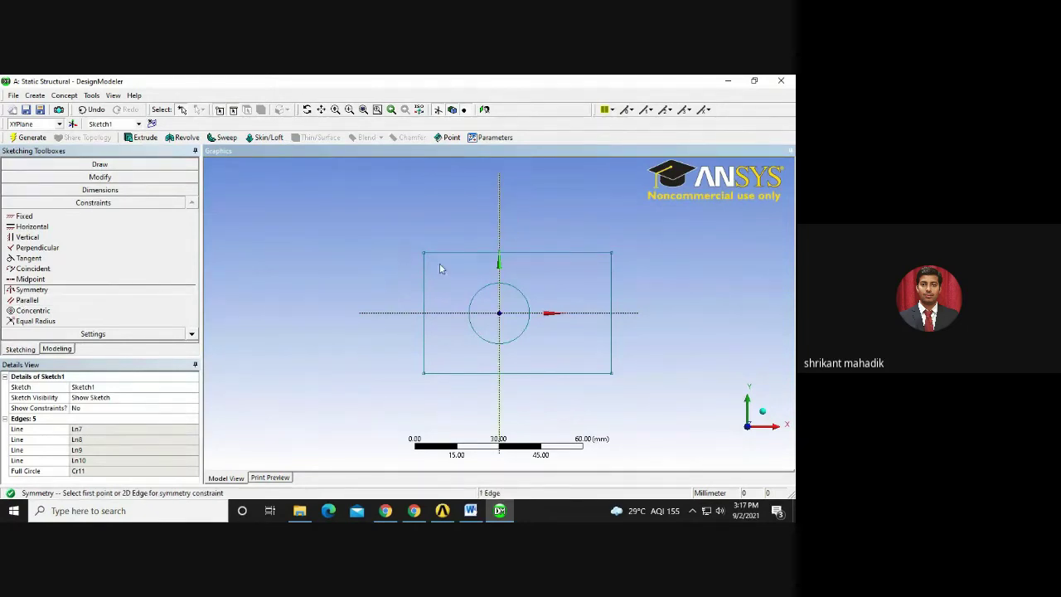
pyautogui.click(424, 286)
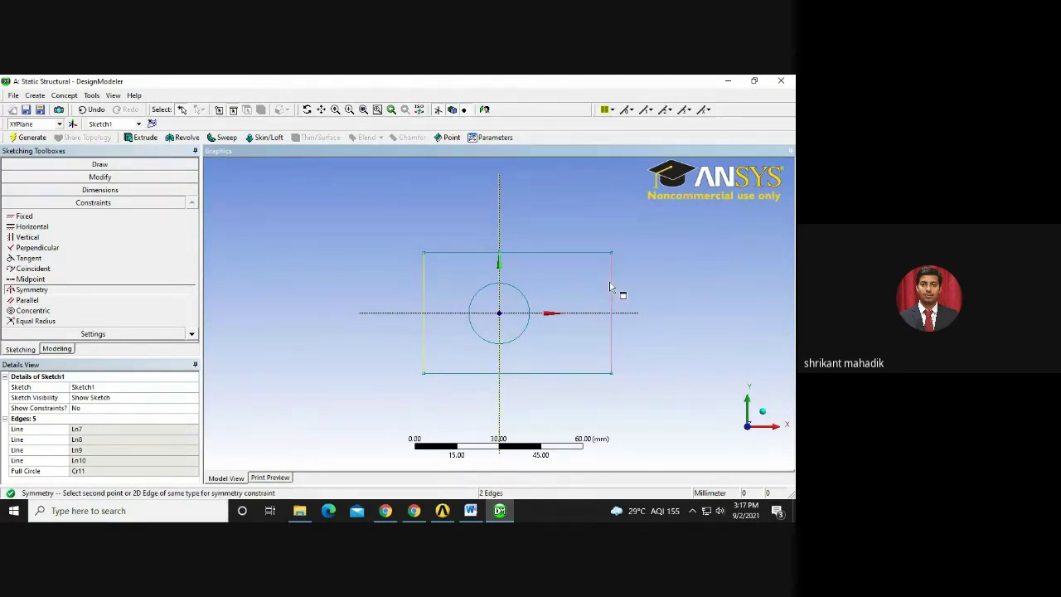
pyautogui.click(612, 289)
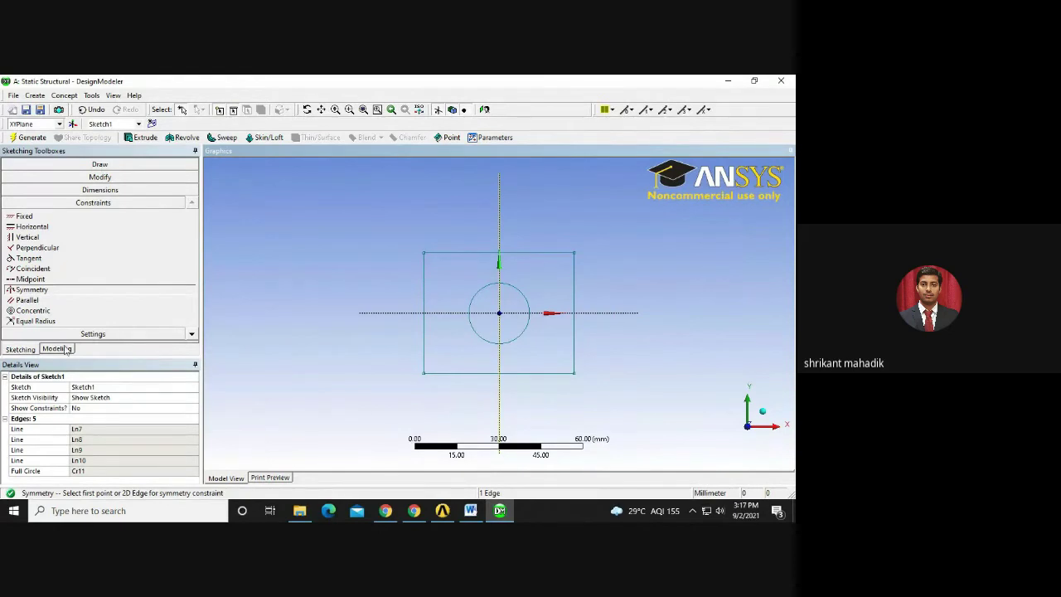
# Add General dimensions for the rectangle's width, the rectangle's height and the circle's diameter.
pyautogui.click(82, 191)
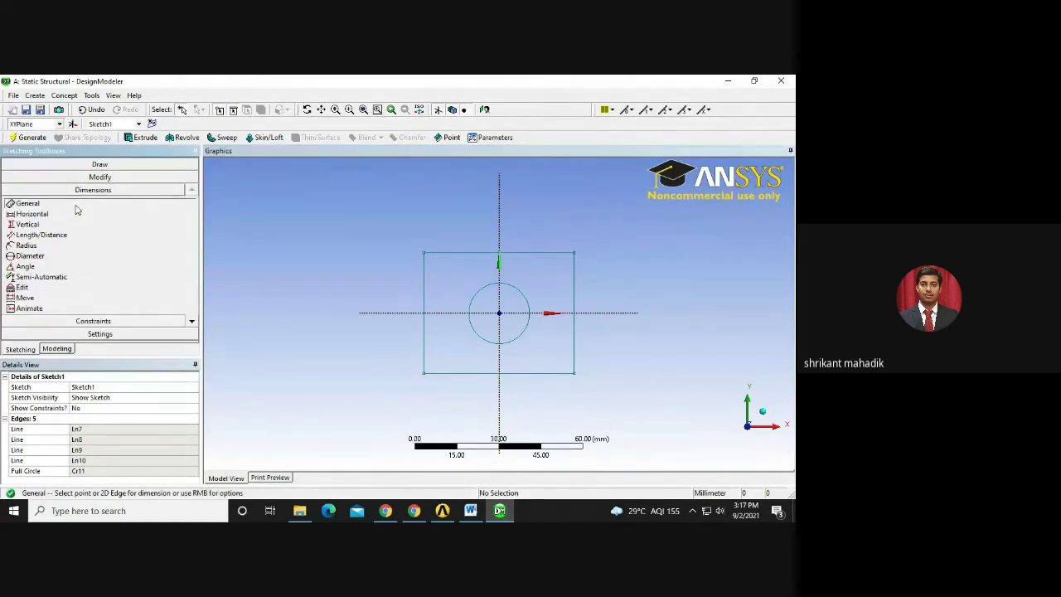
pyautogui.click(33, 214)
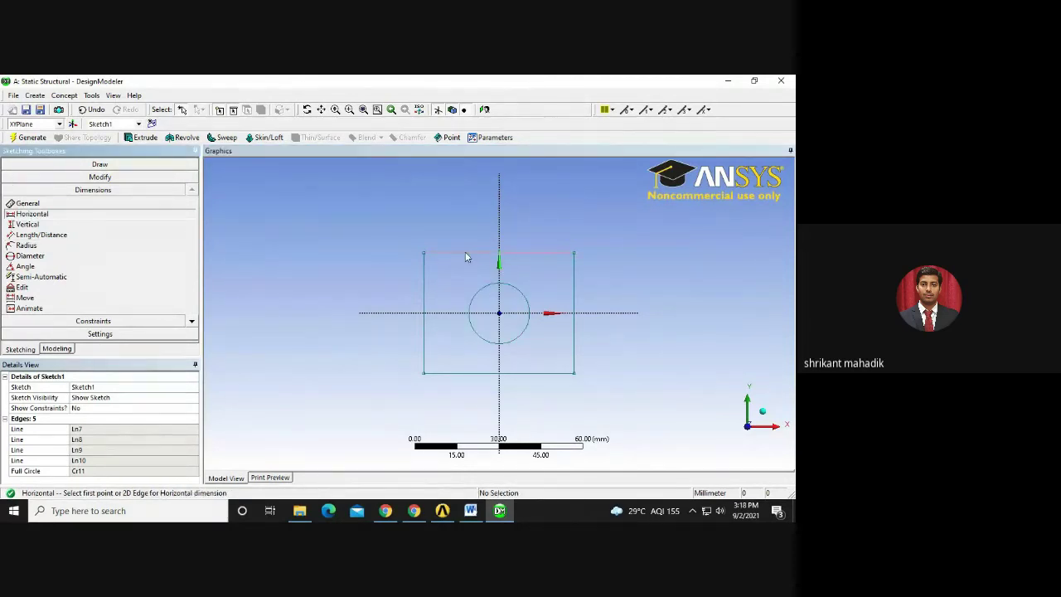
pyautogui.click(27, 204)
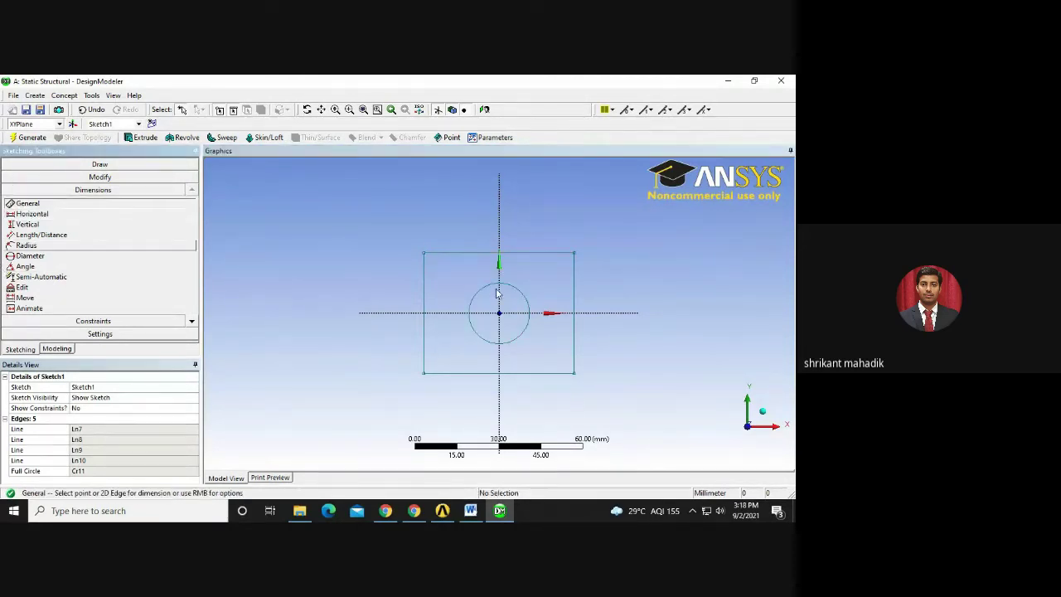
pyautogui.click(461, 252)
pyautogui.click(461, 224)
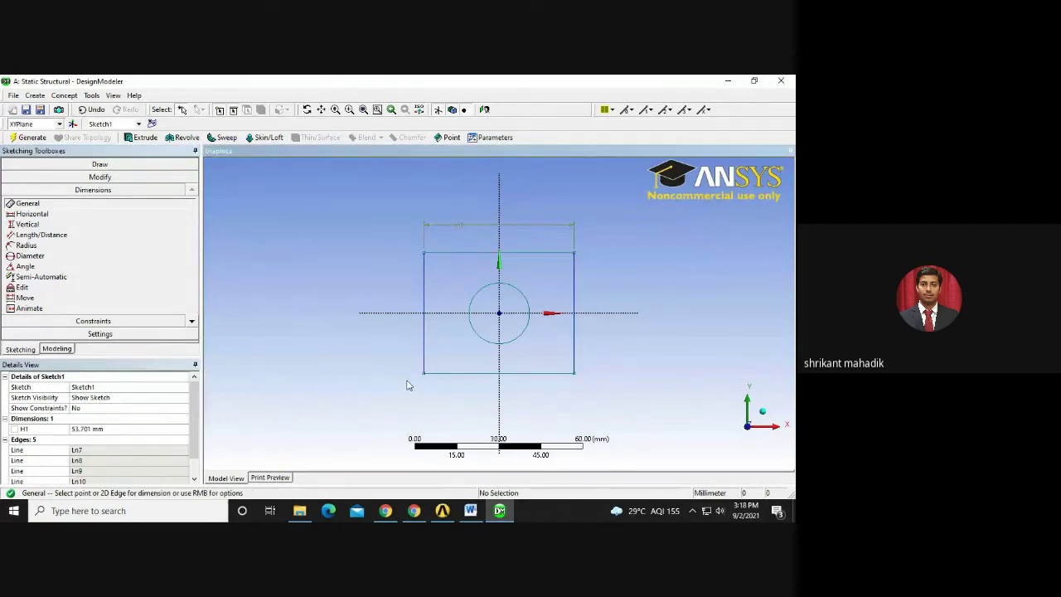
pyautogui.click(423, 310)
pyautogui.click(331, 292)
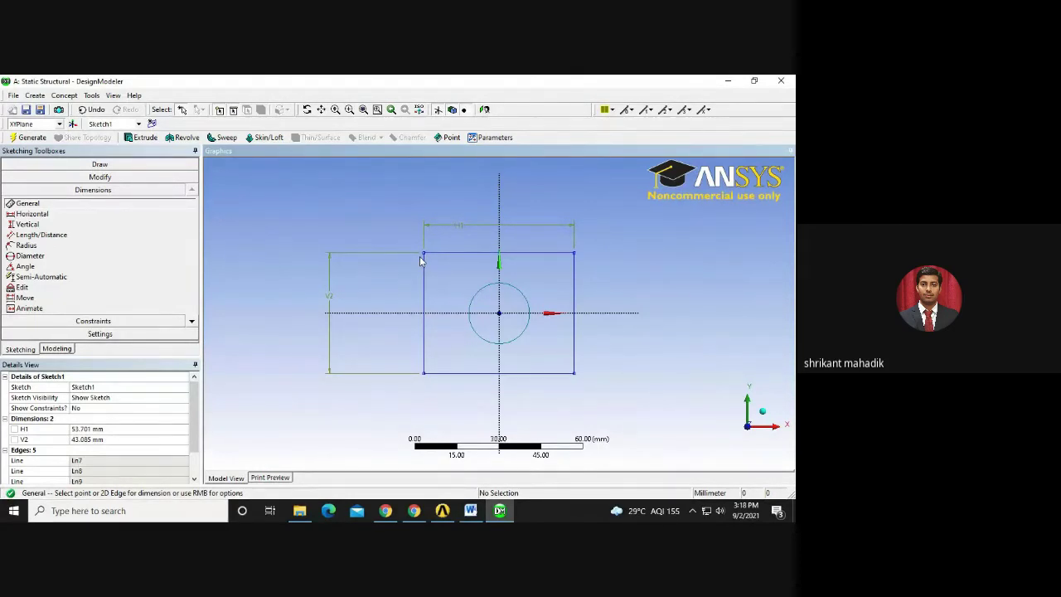
pyautogui.click(473, 303)
pyautogui.click(454, 276)
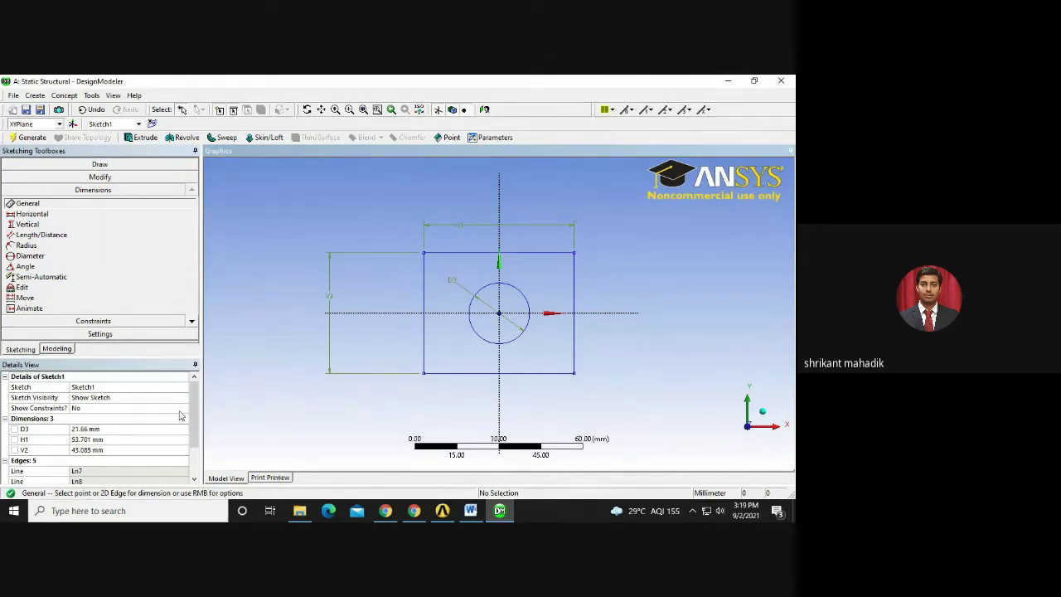
# Set the circle's diameter to 50 mm and the rectangle's width to 1000 mm.
pyautogui.click(126, 429)
pyautogui.write('5')
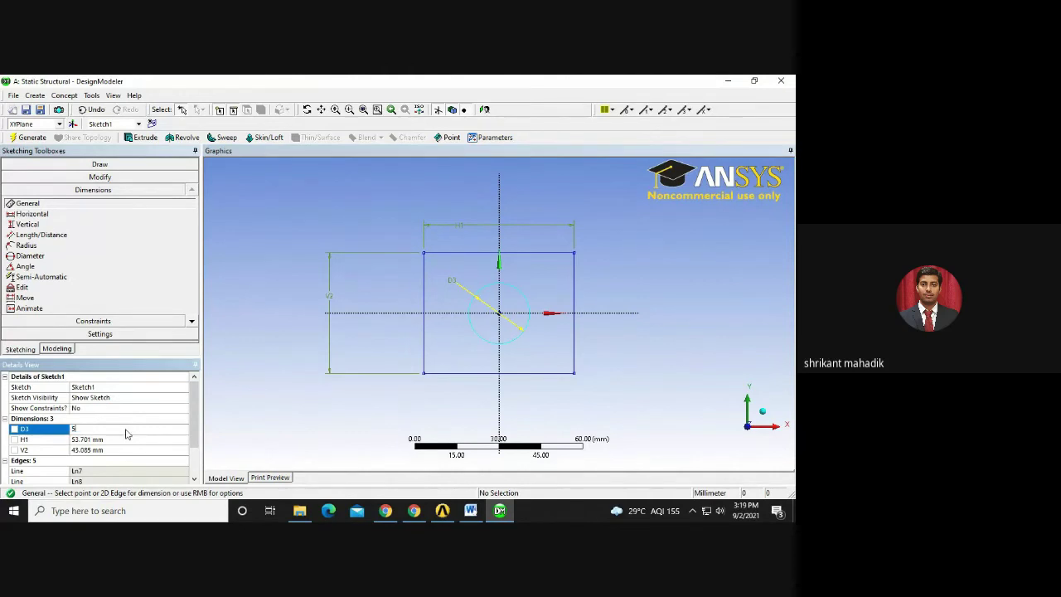
pyautogui.write('0')
pyautogui.press('Return')
pyautogui.click(112, 441)
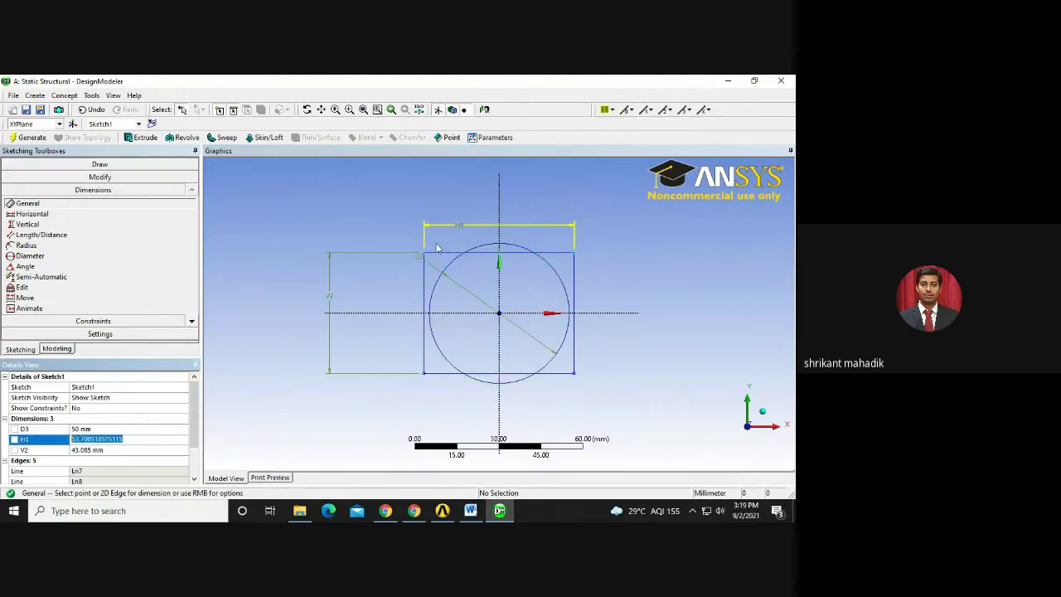
pyautogui.write('1000')
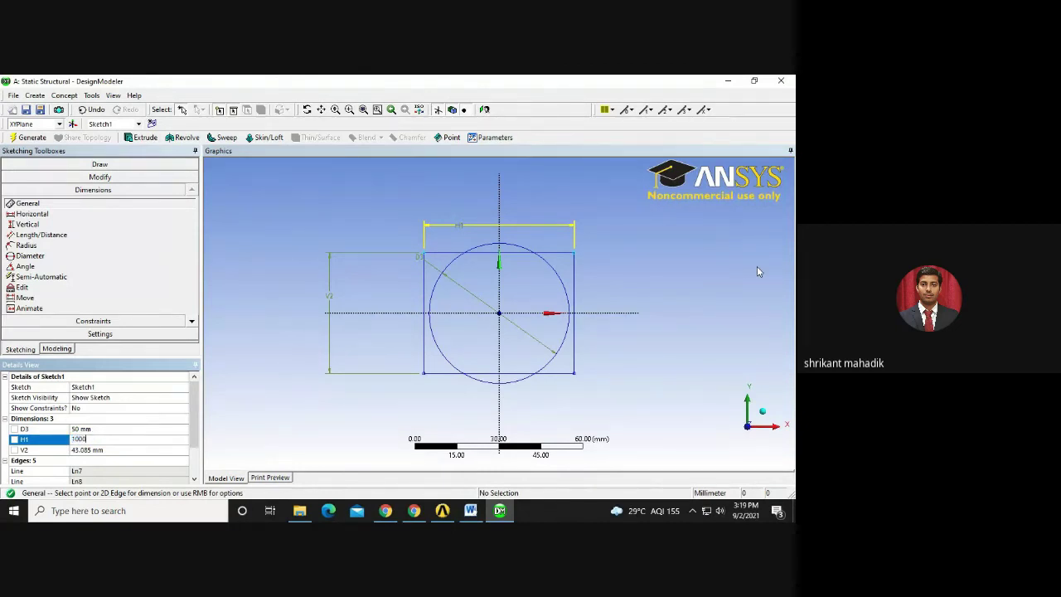
pyautogui.press('Return')
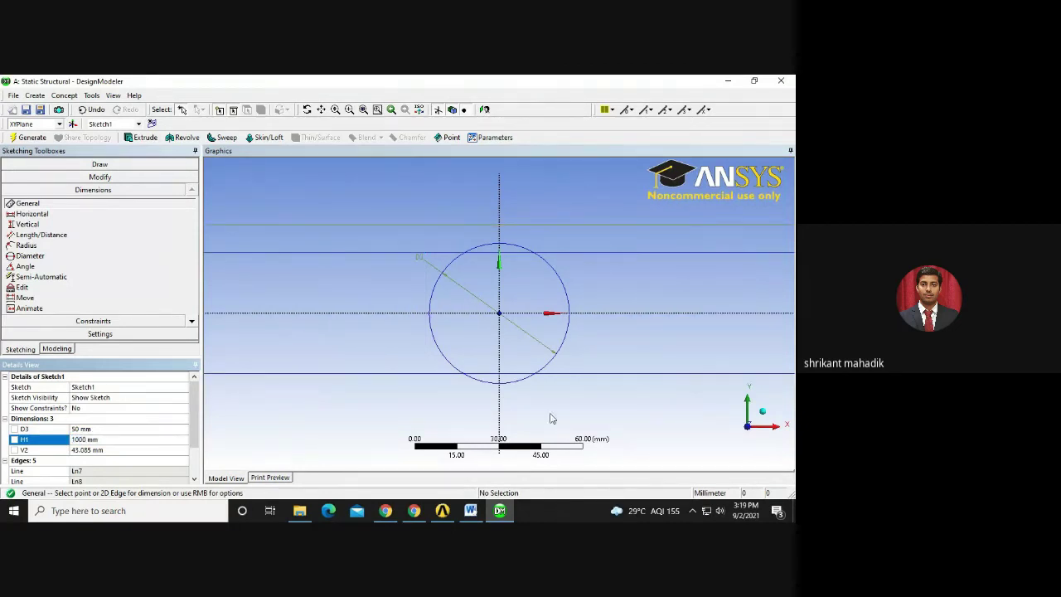
# Set the rectangle's height dimension to 500 mm.
pyautogui.click(98, 449)
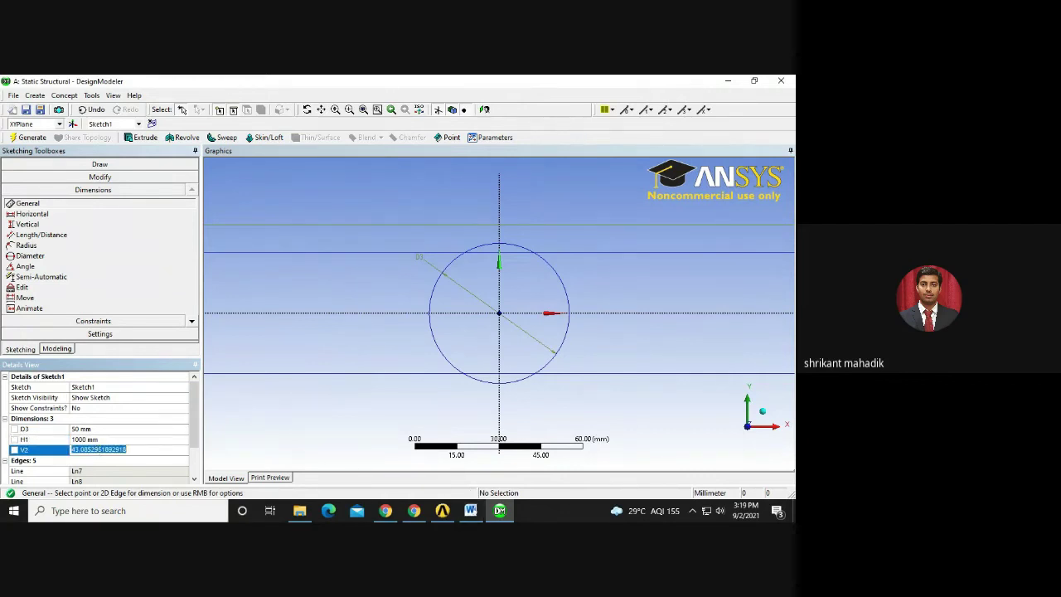
pyautogui.click(468, 512)
pyautogui.click(499, 510)
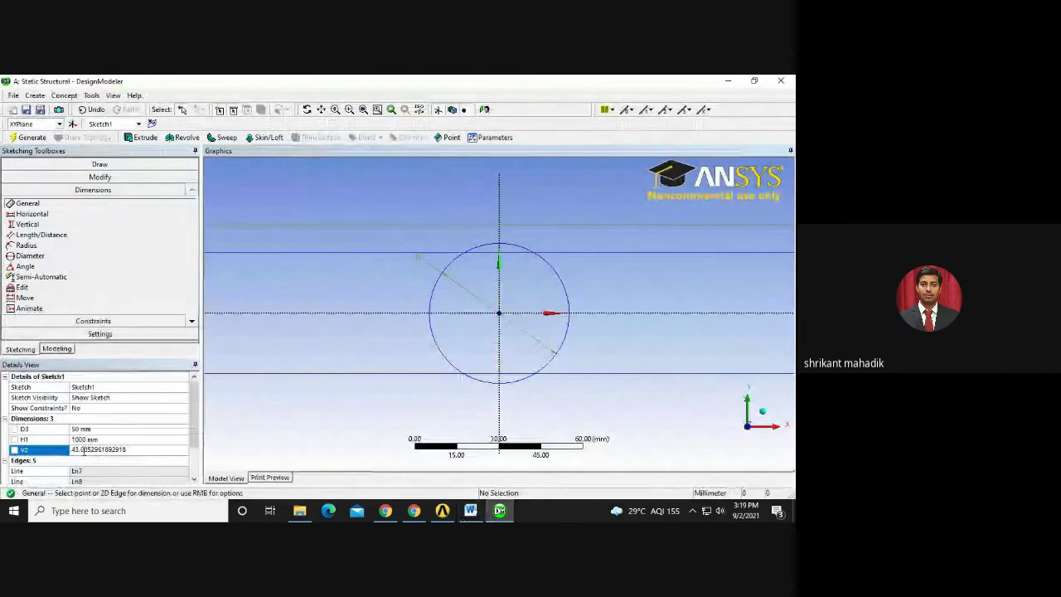
pyautogui.click(90, 439)
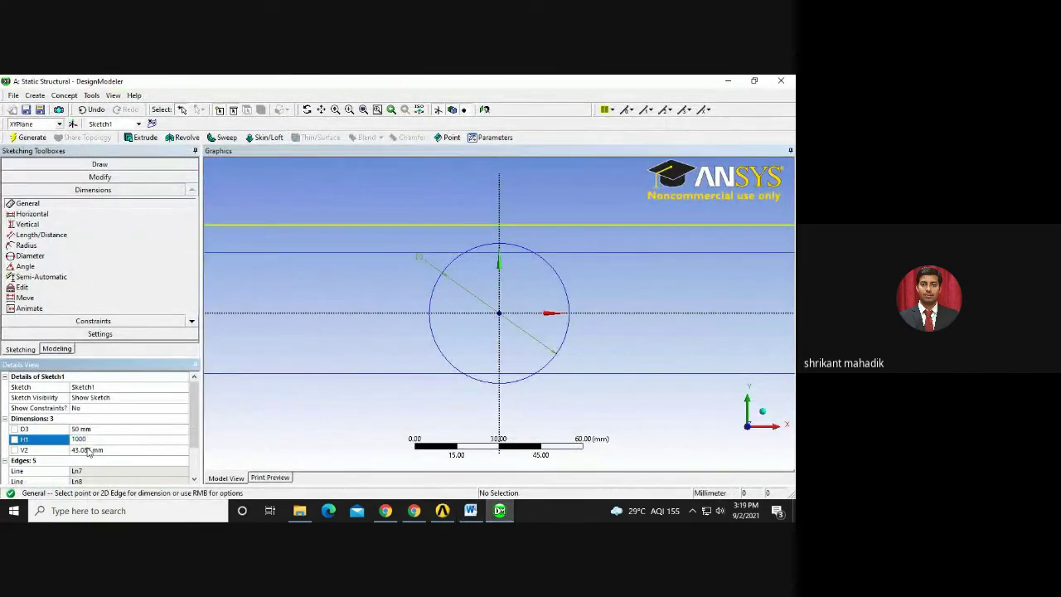
pyautogui.click(88, 450)
pyautogui.doubleClick(88, 449)
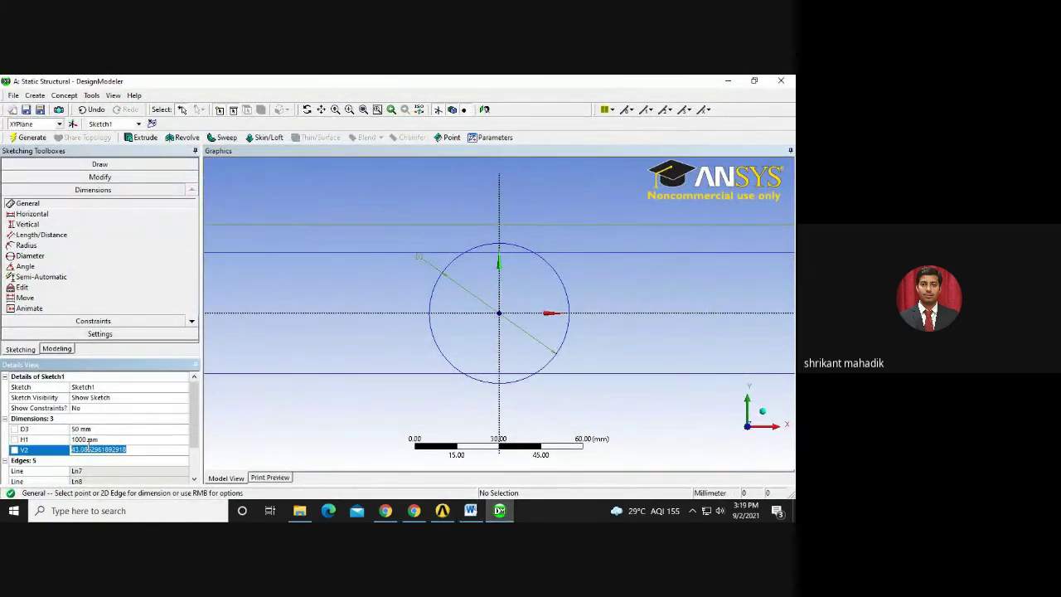
pyautogui.write('500')
pyautogui.press('Return')
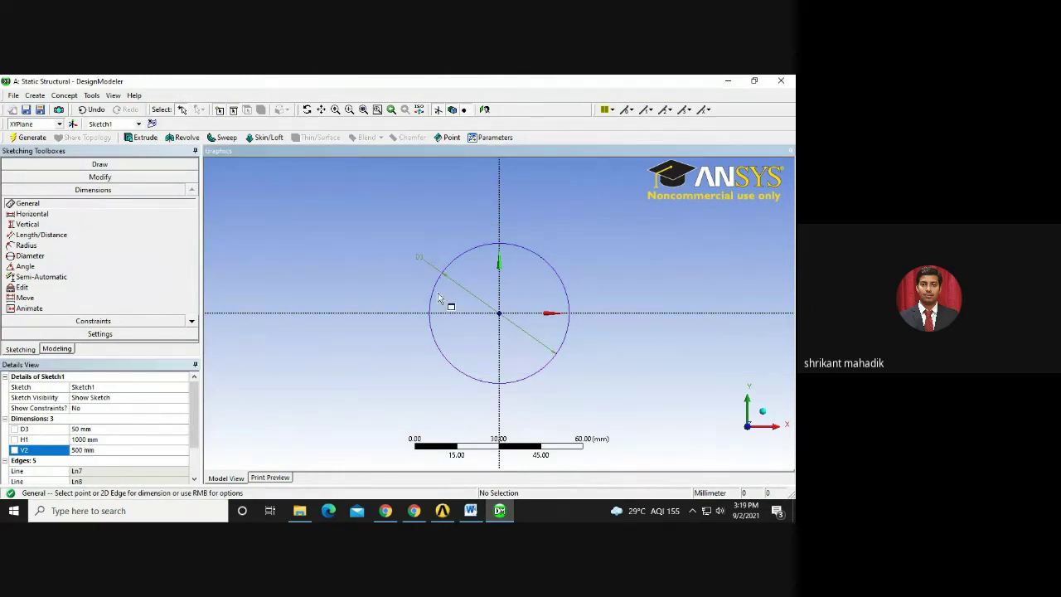
# Start an Extrude that uses the dimensioned plate sketch on the XYPlane as its base object, shown in isometric view.
pyautogui.scroll(-5, 439, 300)
pyautogui.scroll(-1, 428, 305)
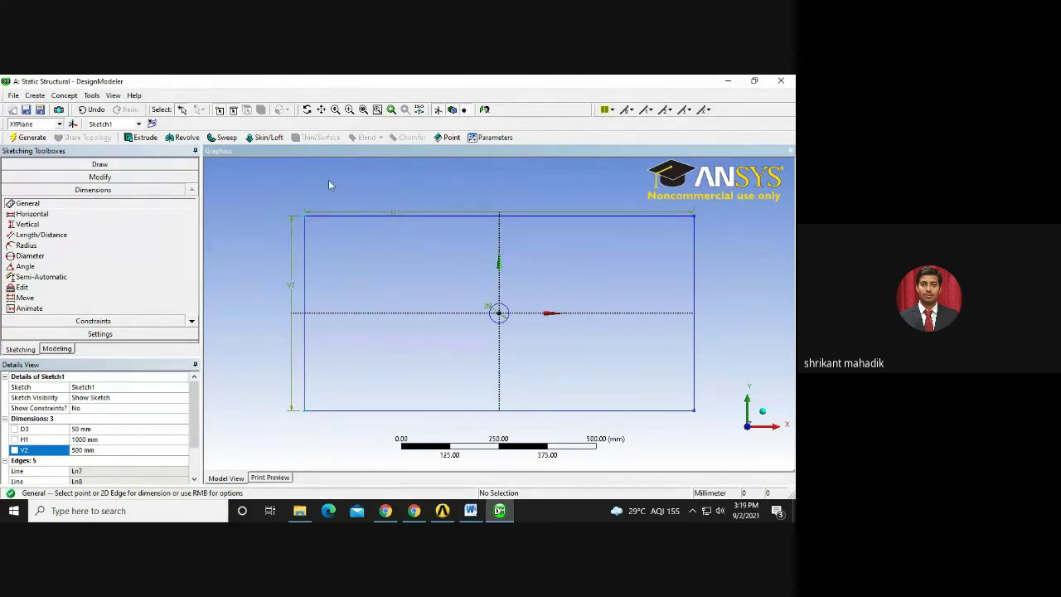
pyautogui.click(58, 349)
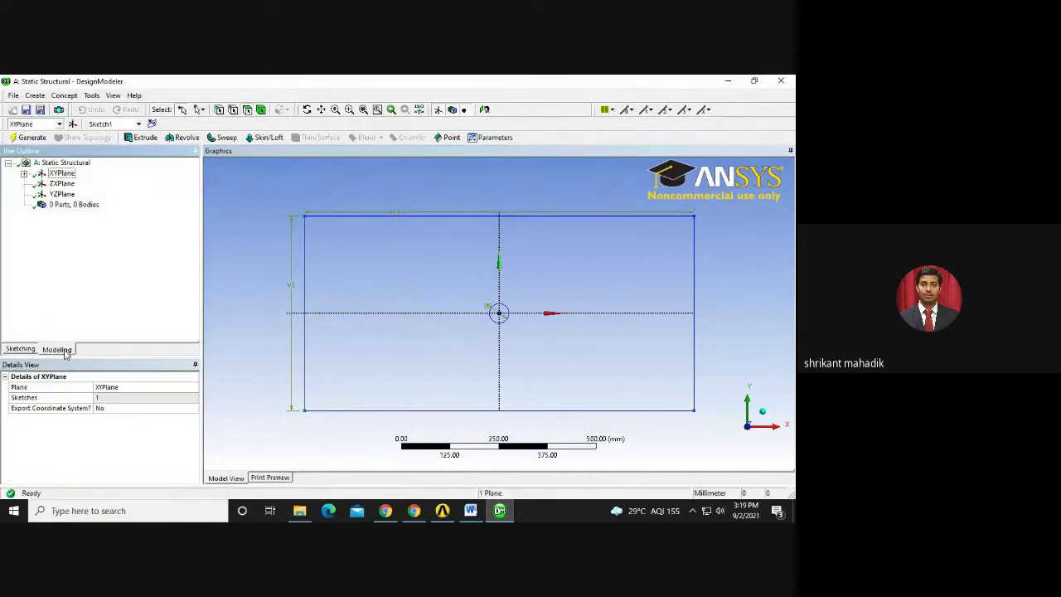
pyautogui.click(24, 174)
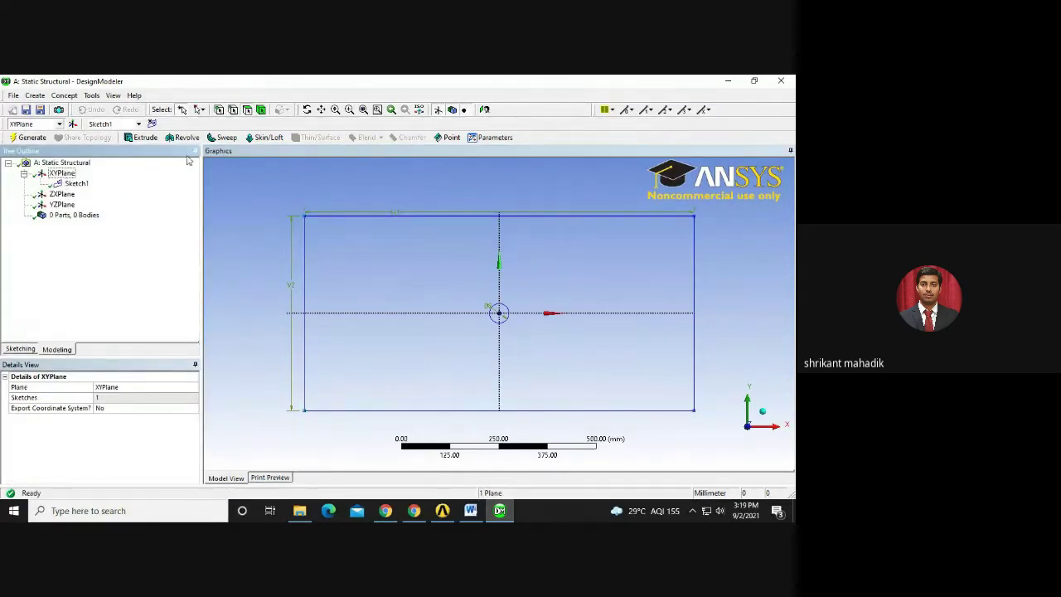
pyautogui.click(418, 111)
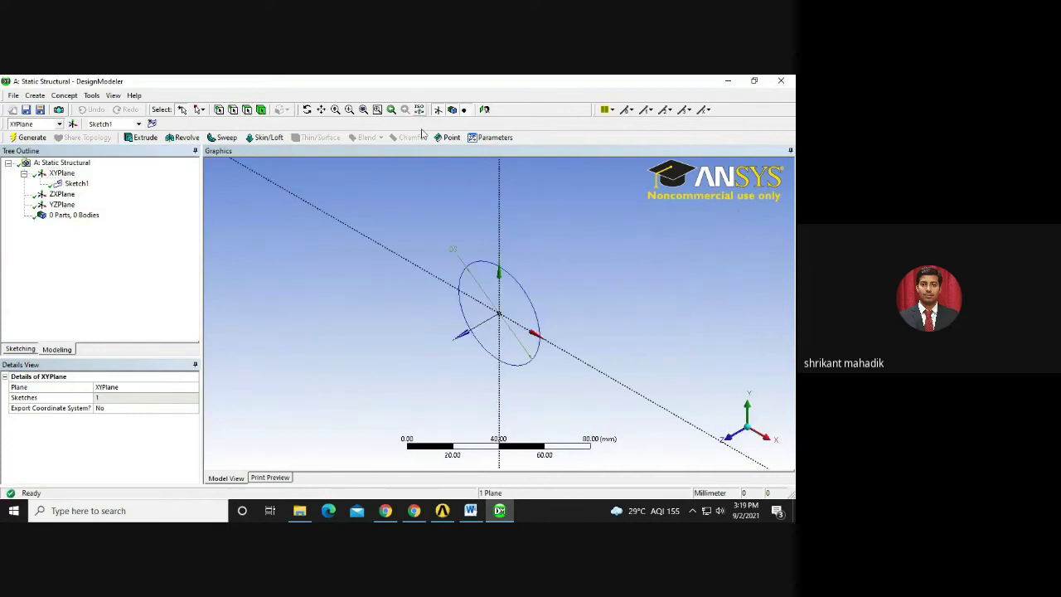
pyautogui.click(372, 362)
pyautogui.scroll(3, 373, 369)
pyautogui.scroll(-3, 373, 376)
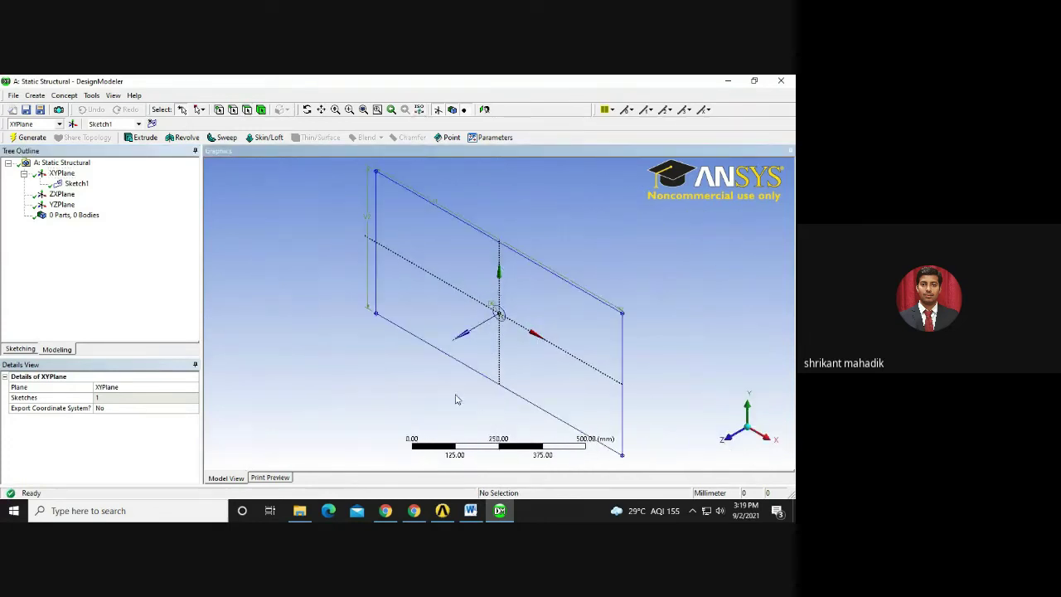
pyautogui.click(146, 138)
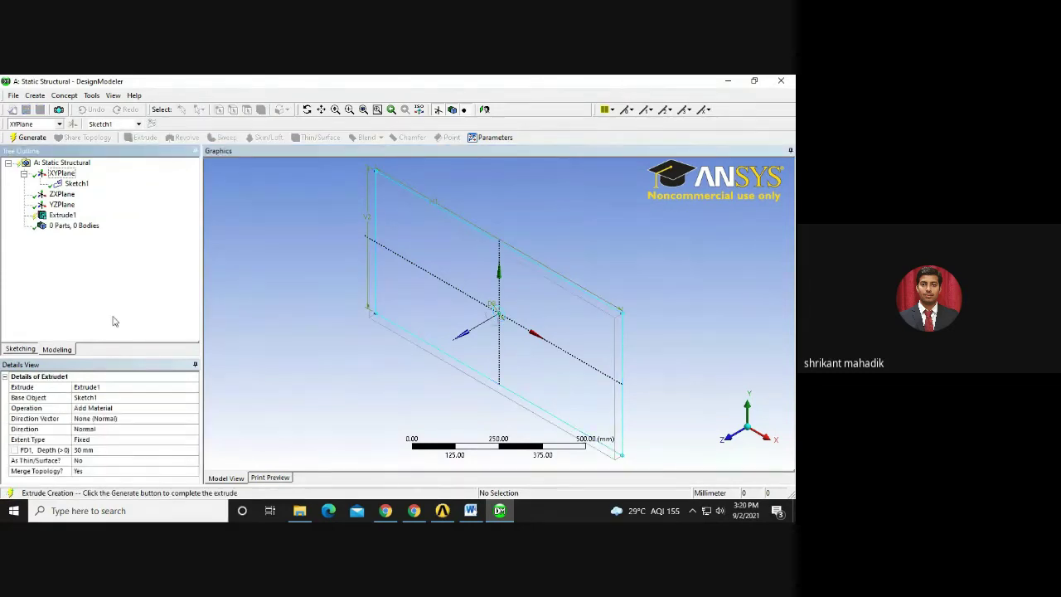
pyautogui.click(94, 402)
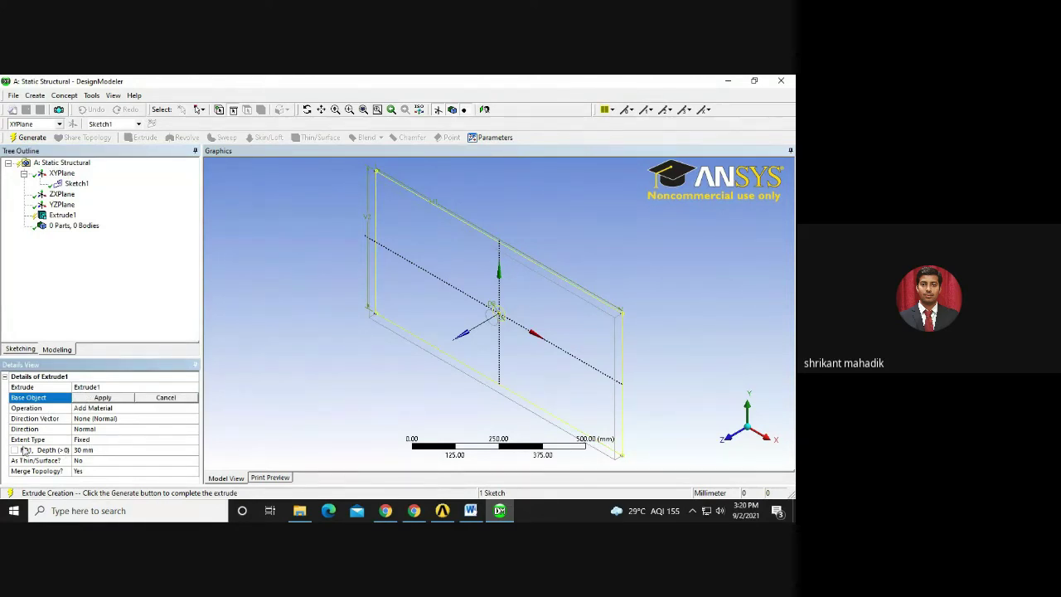
# Switch to the Word document and copy the plate's 10 mm thickness from Table 5.1.
pyautogui.click(102, 453)
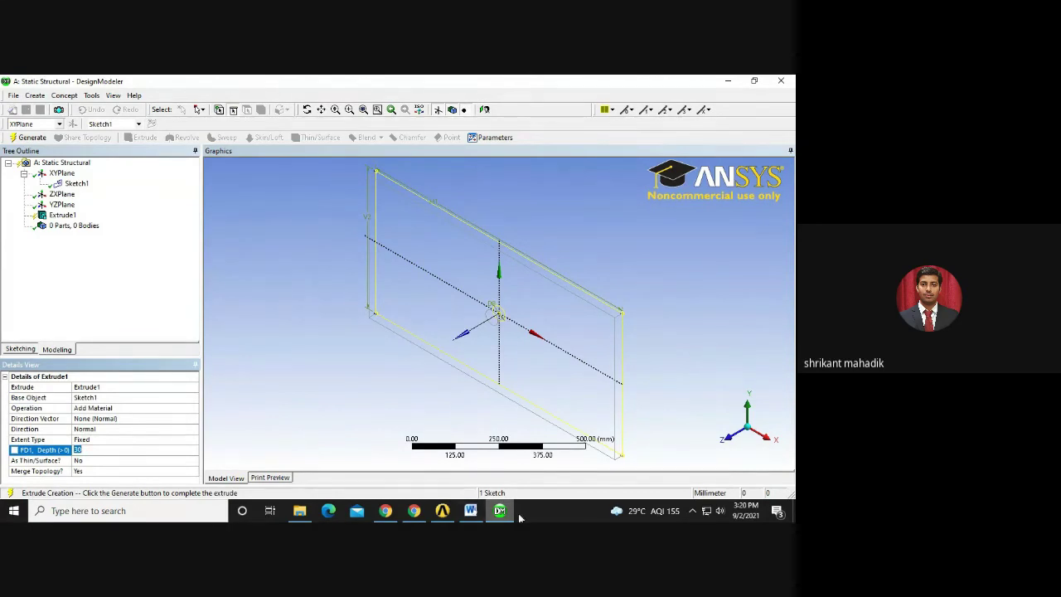
pyautogui.click(477, 518)
pyautogui.scroll(-3, 445, 403)
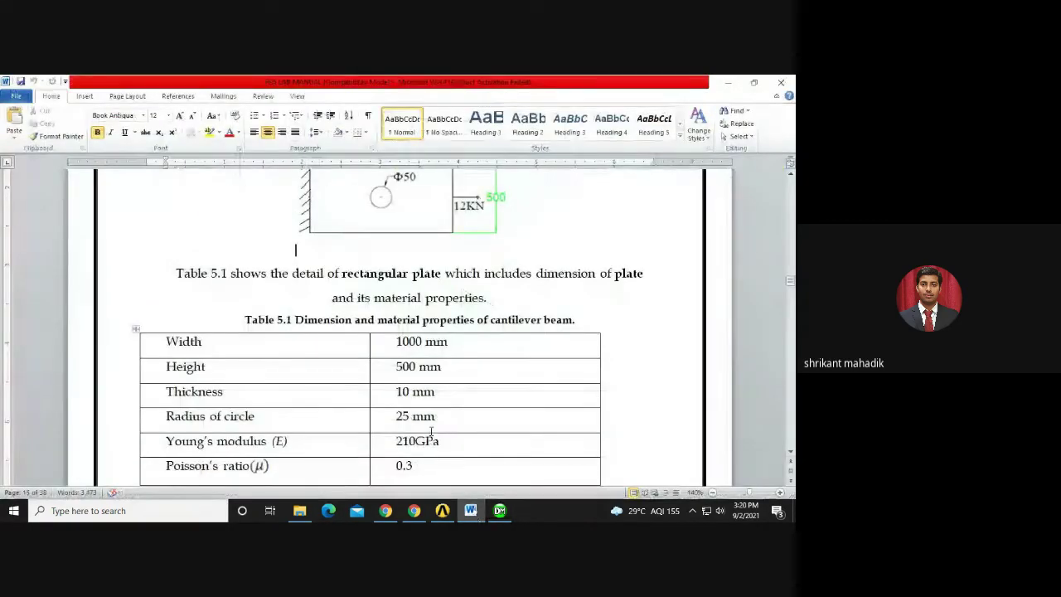
pyautogui.moveTo(415, 395); pyautogui.dragTo(514, 394)
pyautogui.hotkey('ctrl', 'c')
pyautogui.scroll(1, 464, 390)
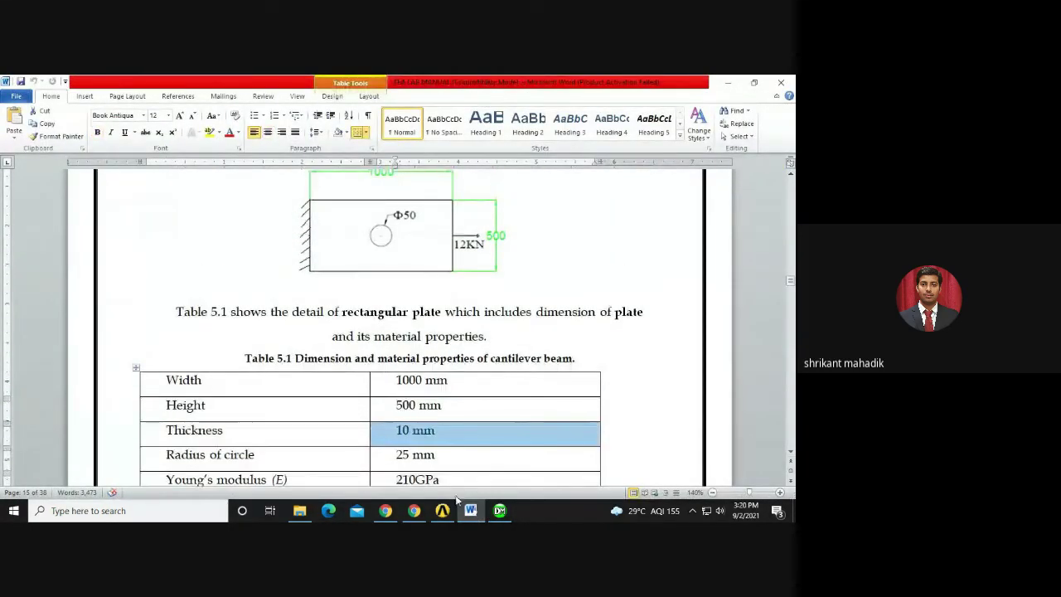
# Return to DesignModeler, set the extrusion depth to 10 mm and generate the plate body.
pyautogui.click(470, 510)
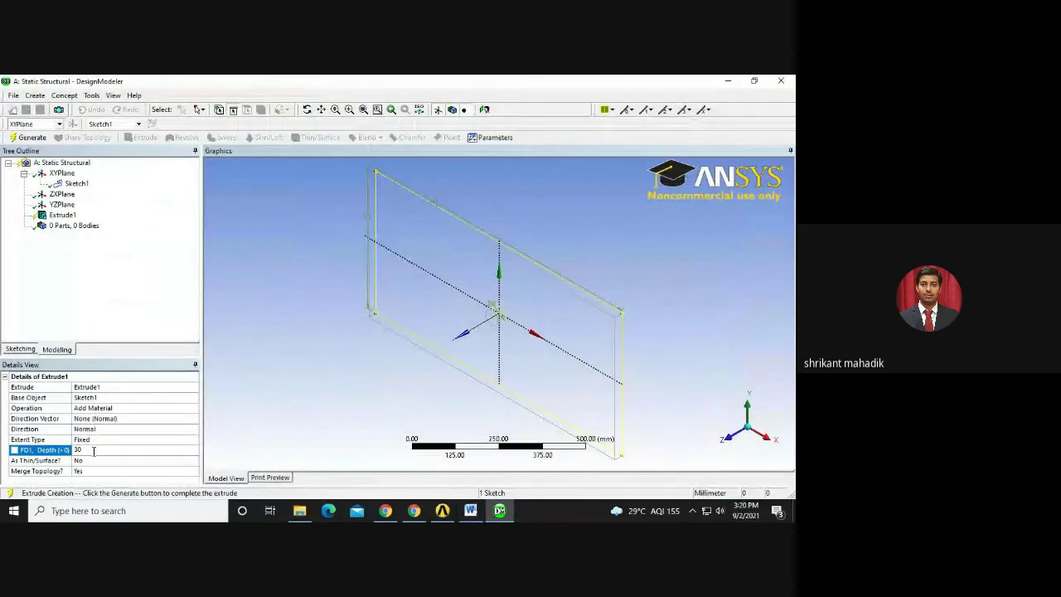
pyautogui.click(93, 450)
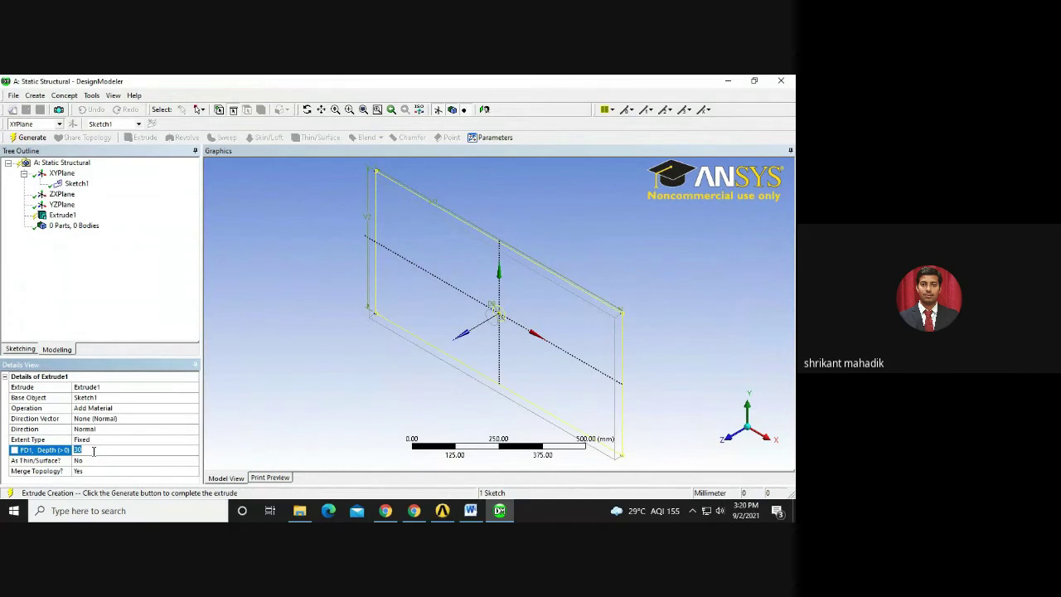
pyautogui.hotkey('ctrl', 'v')
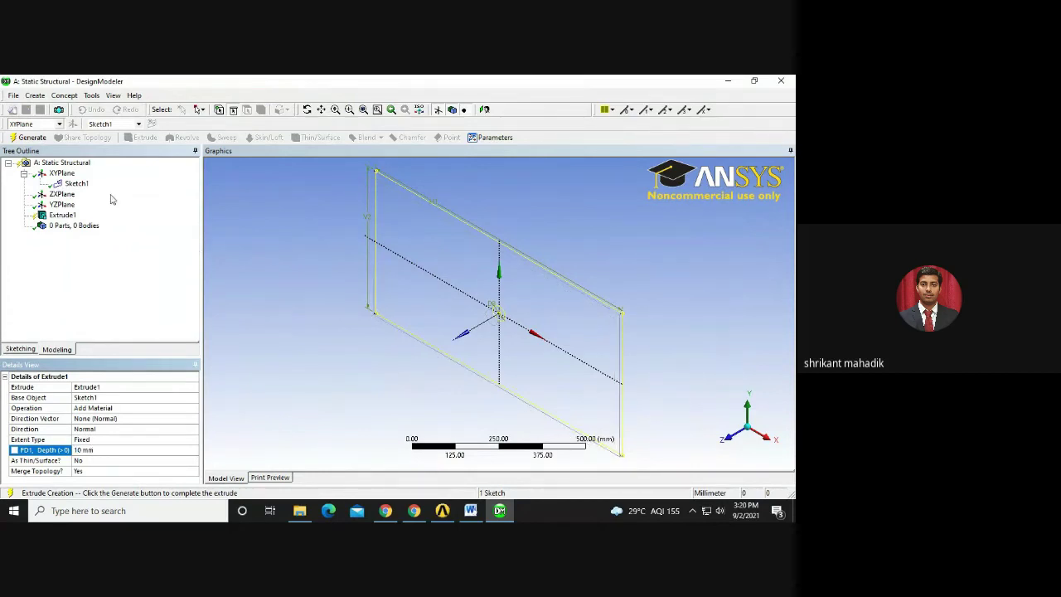
pyautogui.click(13, 139)
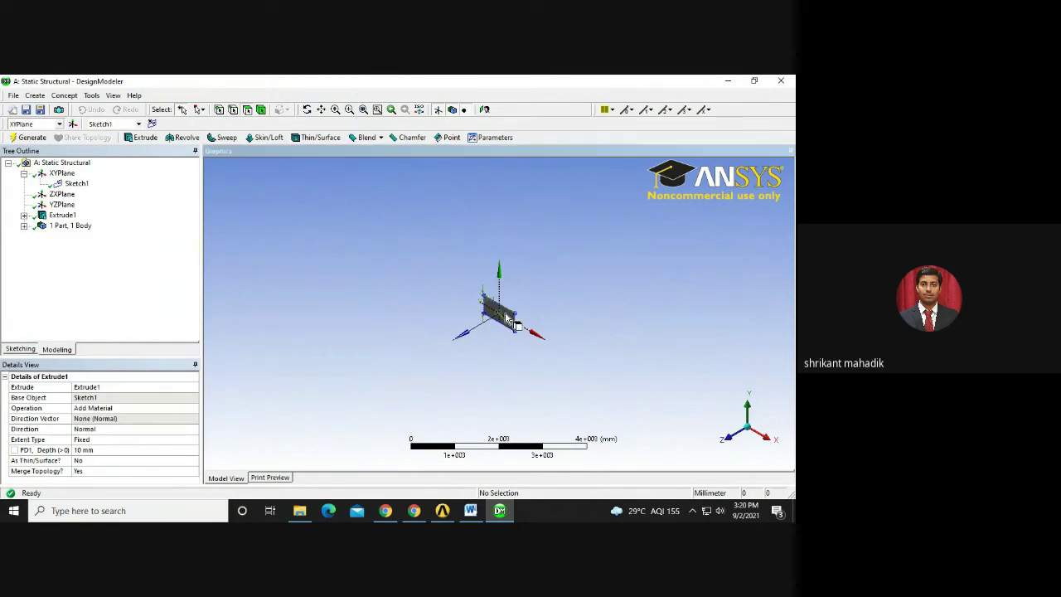
# Examine the extruded plate and its center hole from several angles, and close DesignModeler.
pyautogui.scroll(10, 502, 336)
pyautogui.moveTo(554, 381); pyautogui.dragTo(713, 237, button='middle')
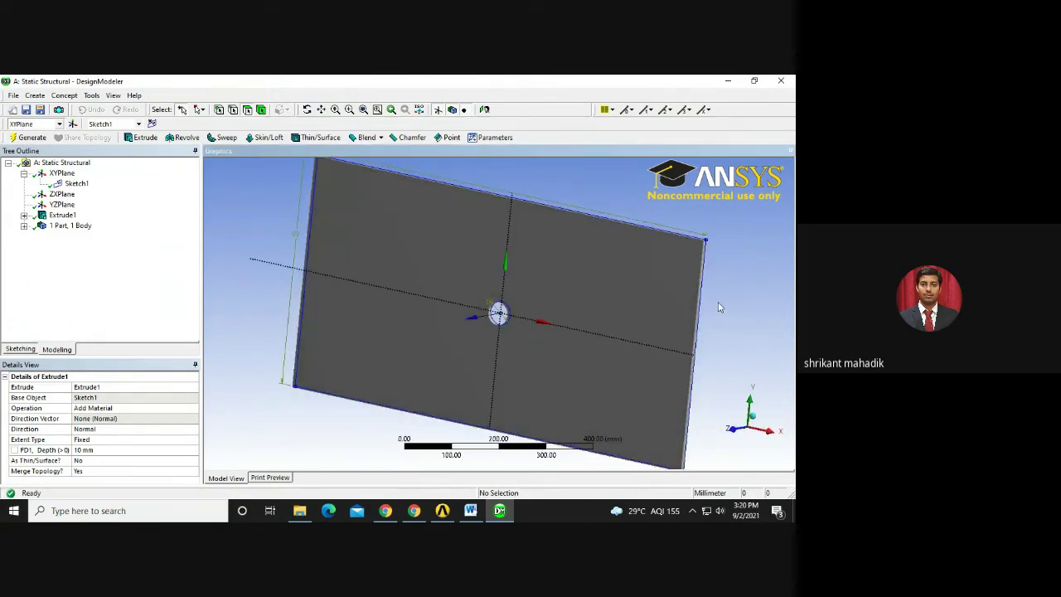
pyautogui.moveTo(266, 333); pyautogui.dragTo(392, 327, button='middle')
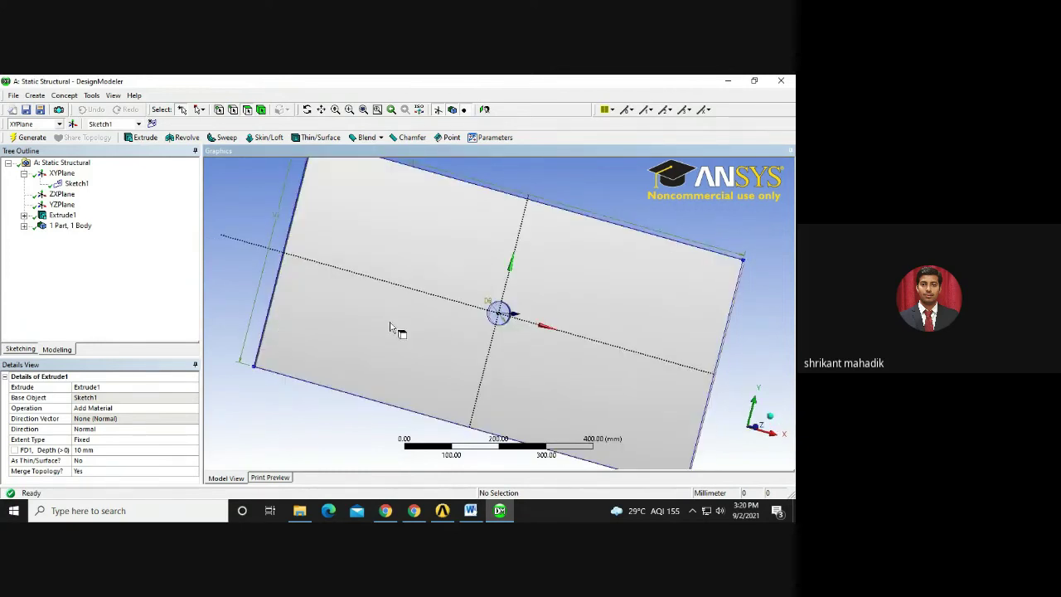
pyautogui.scroll(-3, 334, 399)
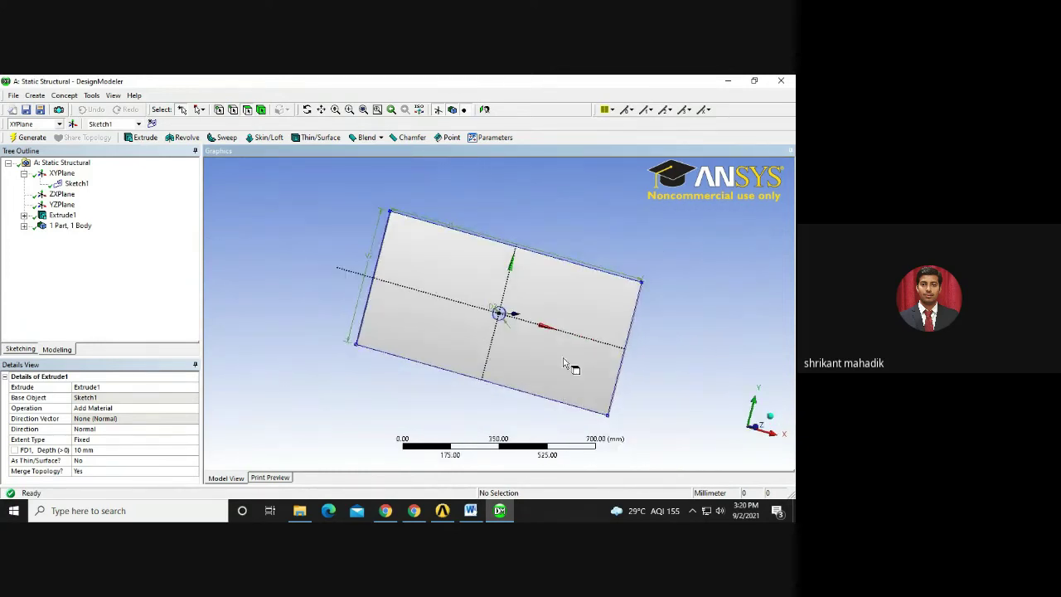
pyautogui.moveTo(563, 363); pyautogui.dragTo(580, 303, button='middle')
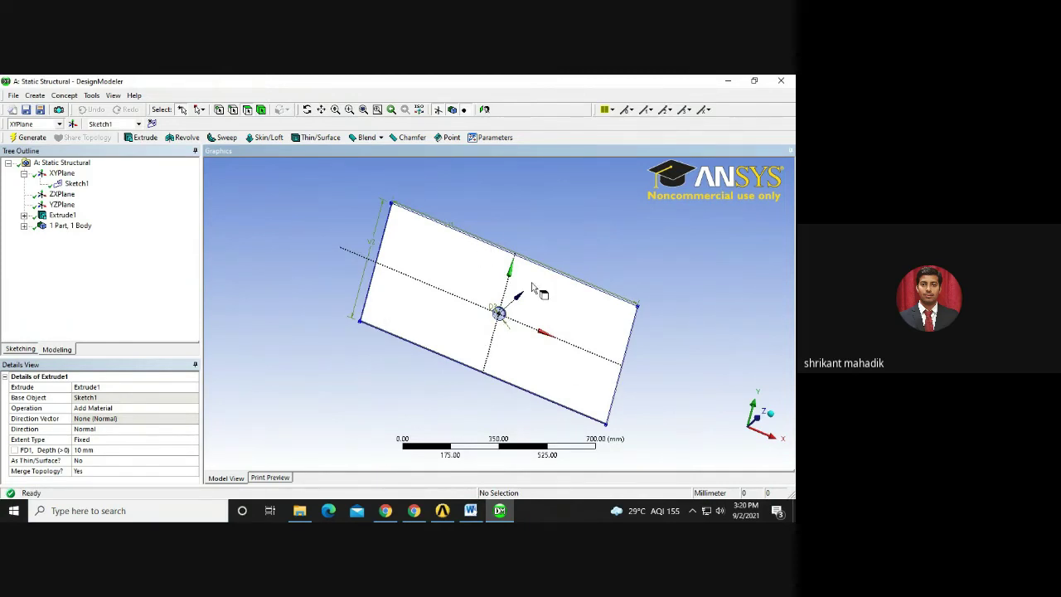
pyautogui.scroll(10, 504, 314)
pyautogui.scroll(-10, 509, 331)
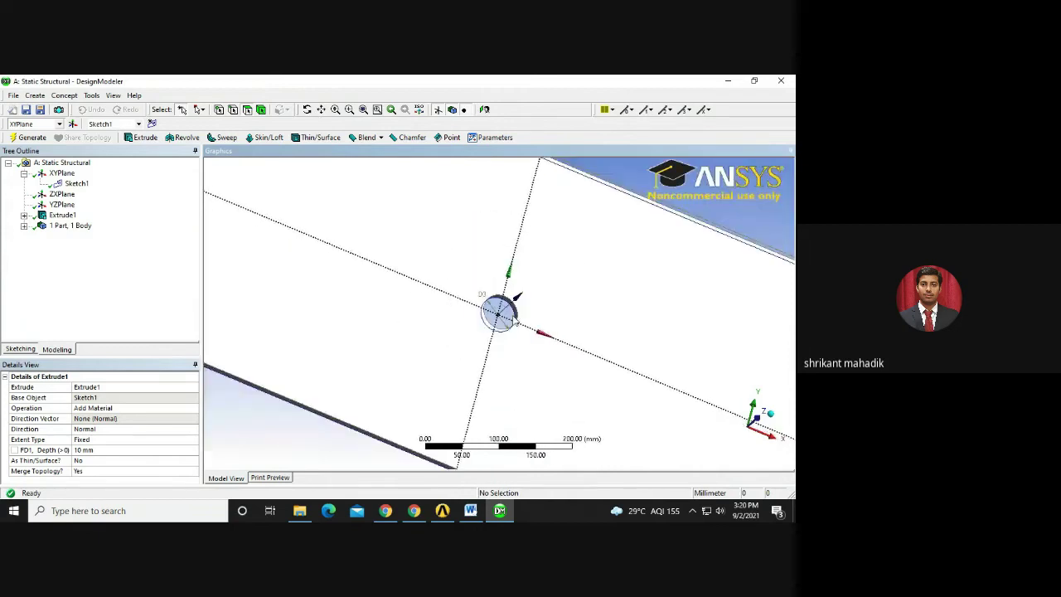
pyautogui.moveTo(531, 388); pyautogui.dragTo(564, 351, button='middle')
pyautogui.click(782, 82)
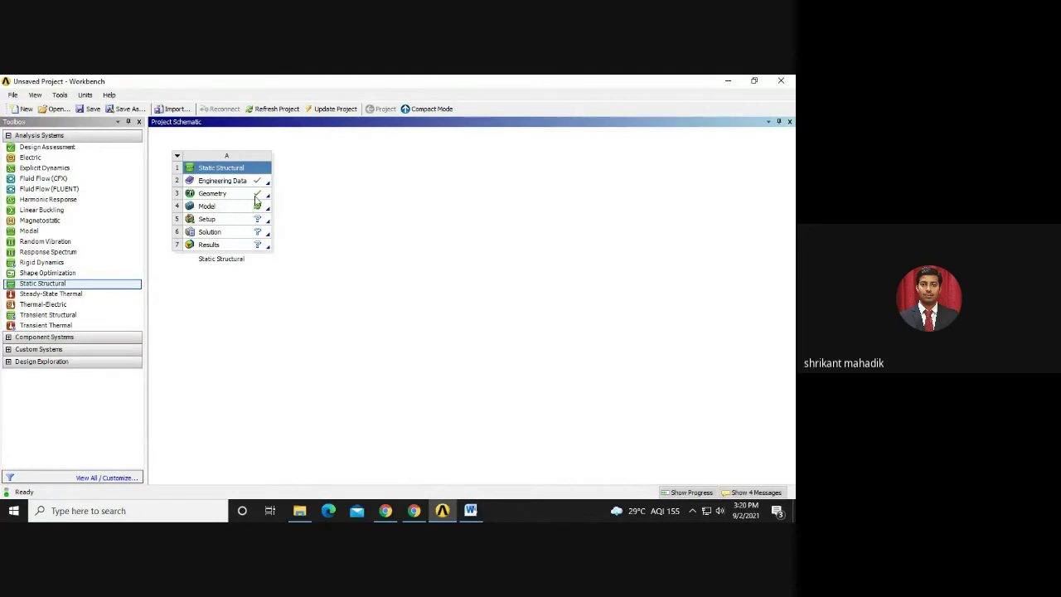
# Add a second Static Structural system to the project schematic and delete it again.
pyautogui.moveTo(42, 283); pyautogui.dragTo(344, 199)
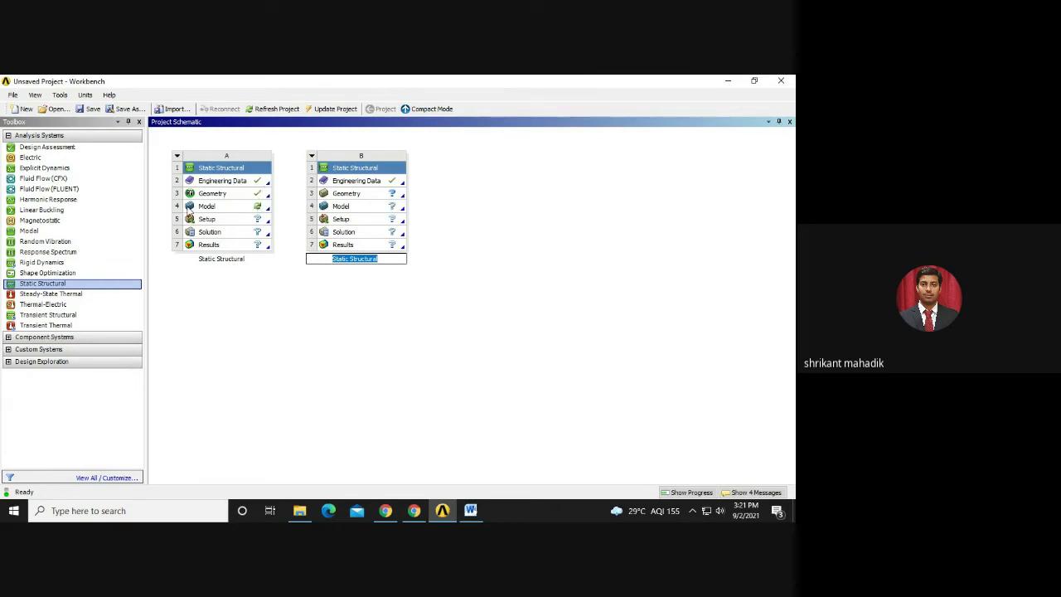
pyautogui.click(312, 159)
pyautogui.click(331, 240)
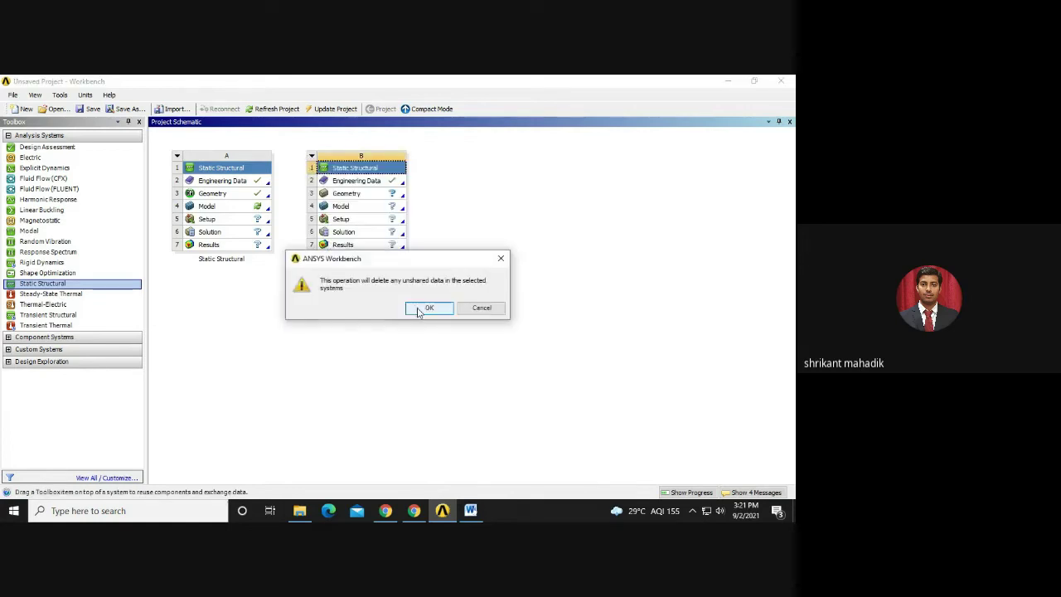
pyautogui.click(420, 309)
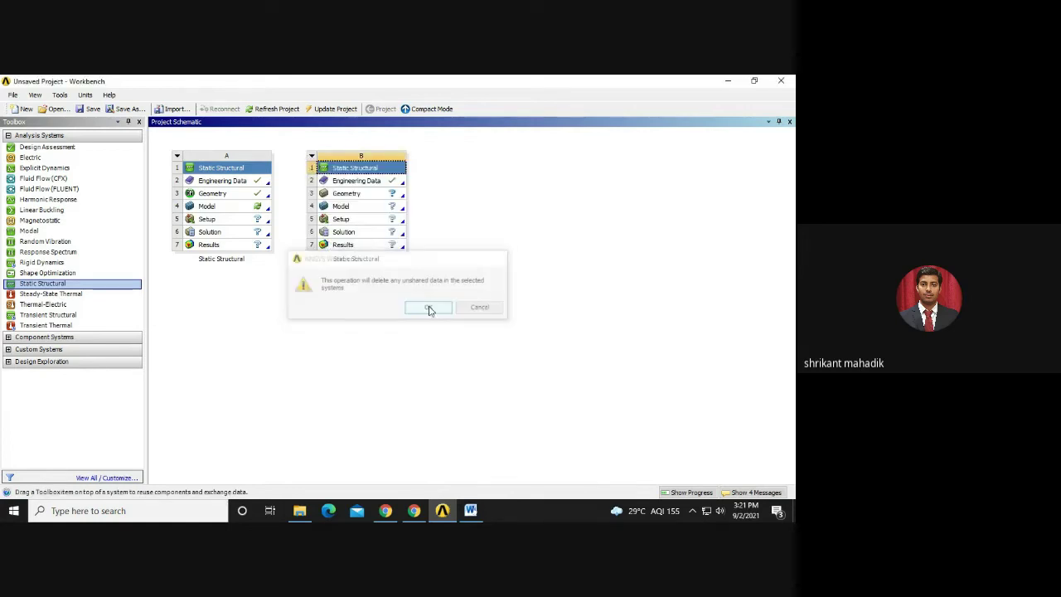
# Open the Static Structural system's Model in Mechanical and turn the plate to face the viewer.
pyautogui.click(233, 207)
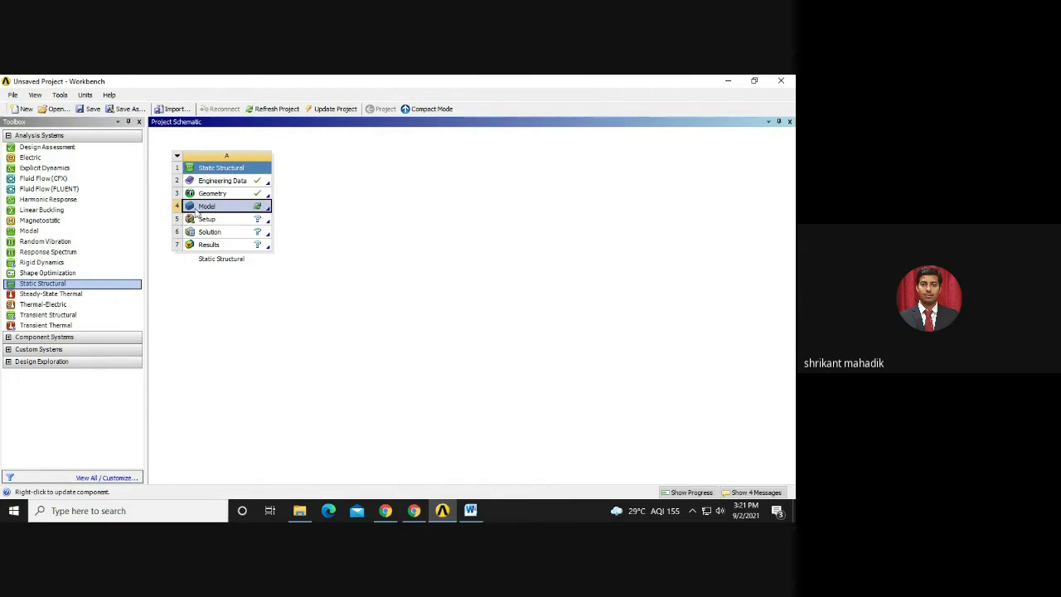
pyautogui.doubleClick(196, 209)
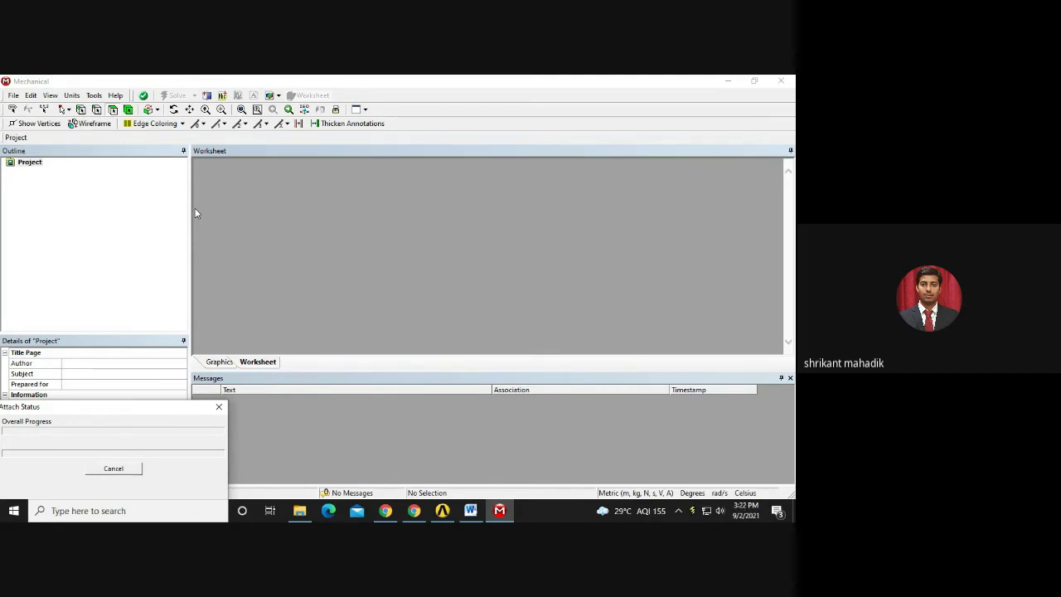
pyautogui.click(407, 513)
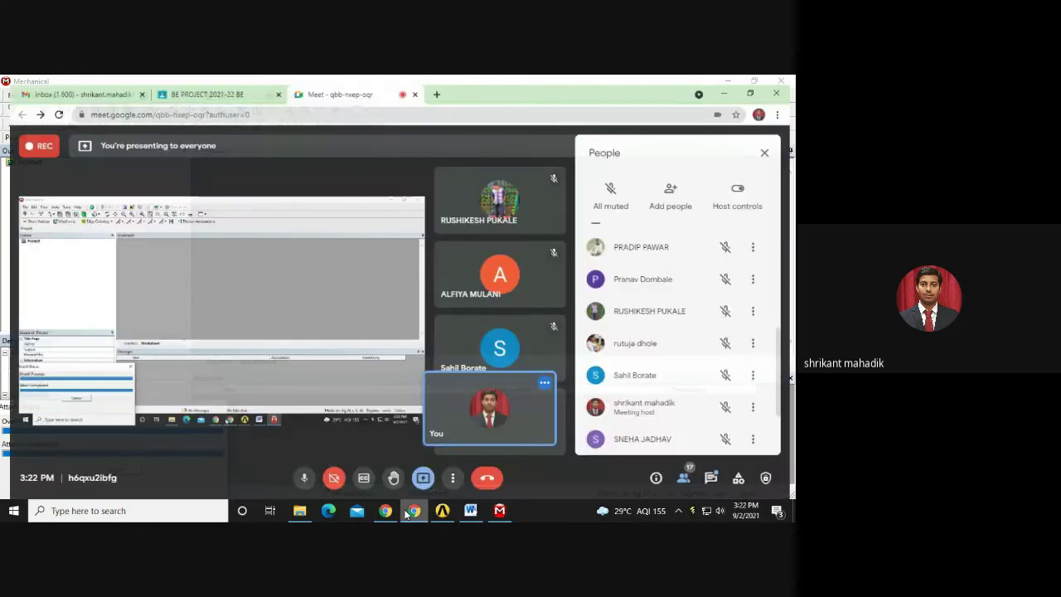
pyautogui.click(407, 513)
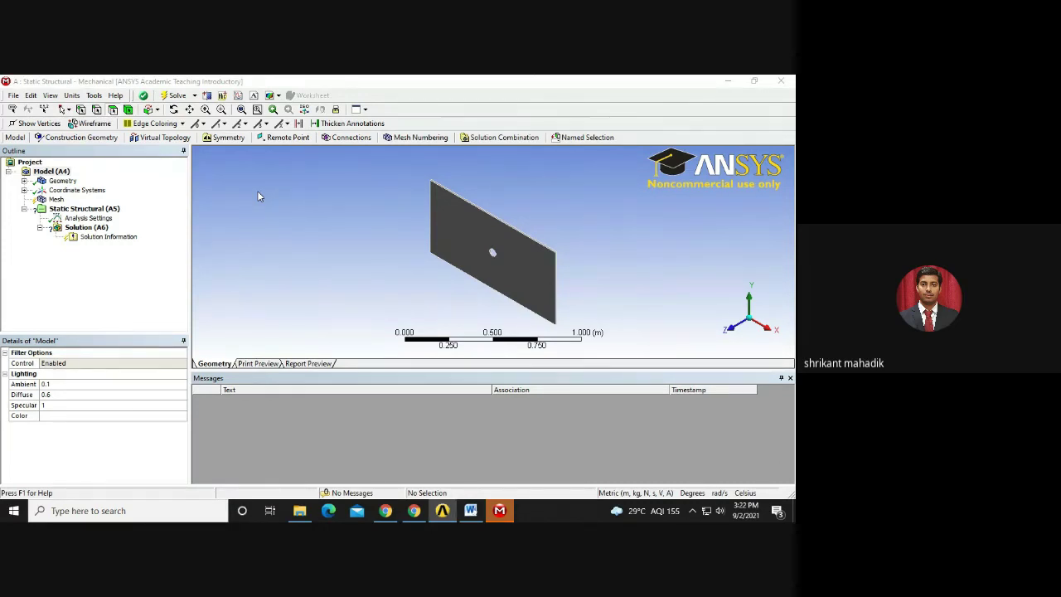
pyautogui.click(603, 255)
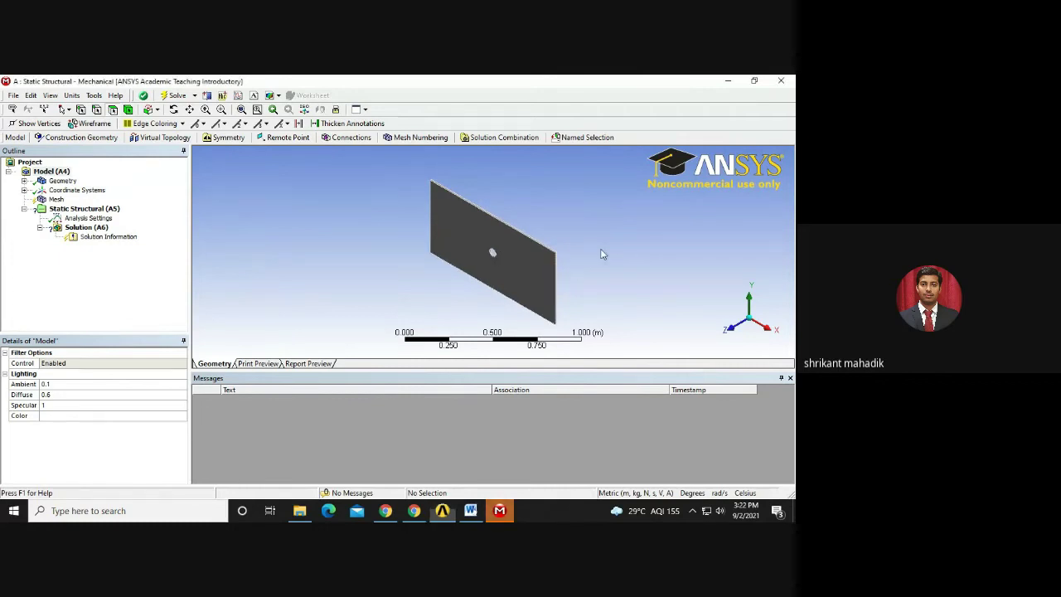
pyautogui.moveTo(603, 255); pyautogui.dragTo(681, 273, button='middle')
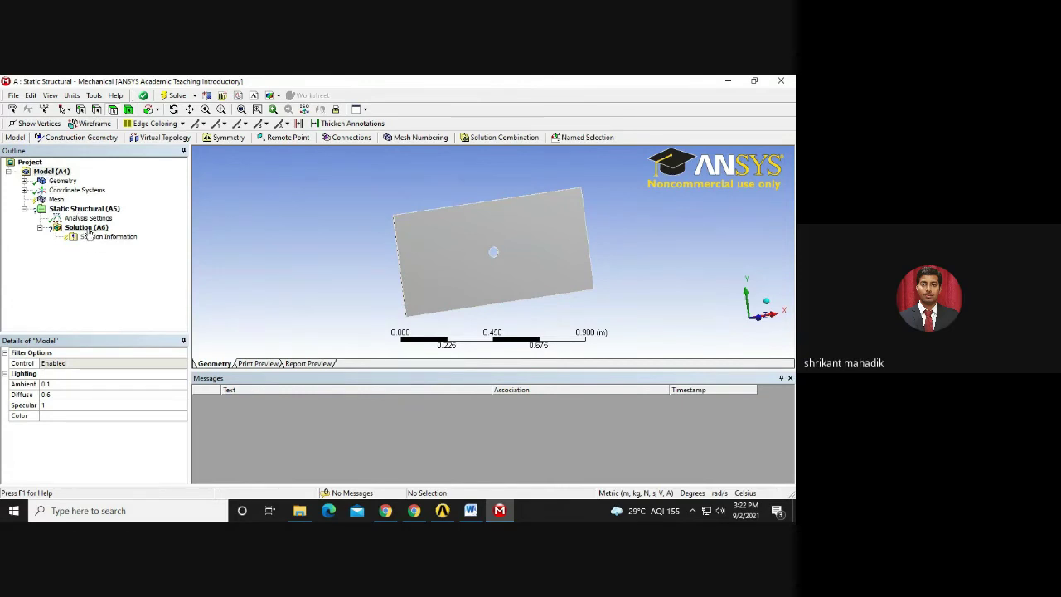
# Compare the Workbench system's cells with the Mechanical outline, and show the details of the solid body under Geometry.
pyautogui.click(441, 511)
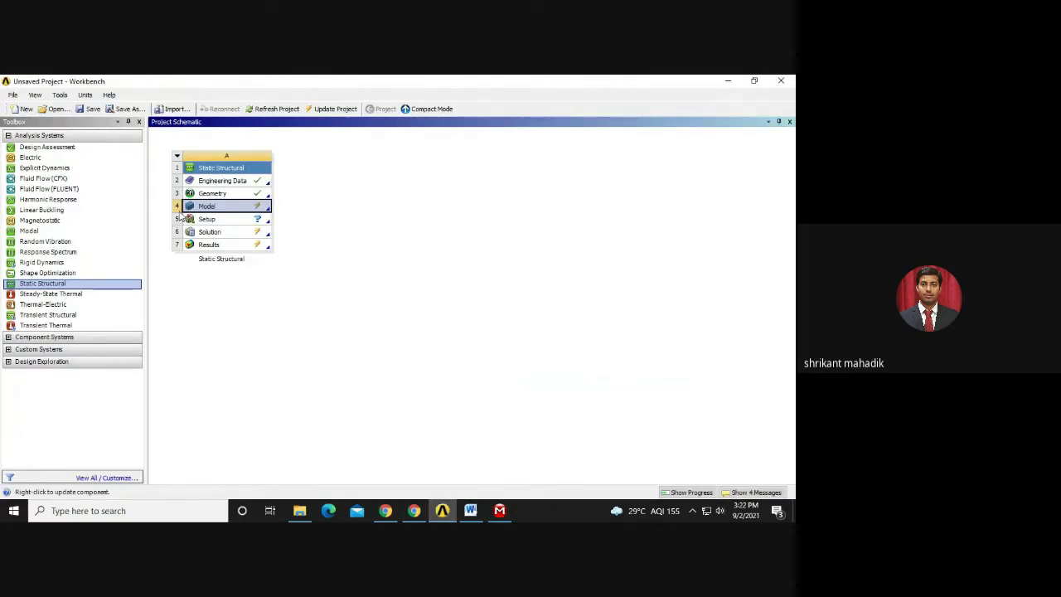
pyautogui.click(499, 510)
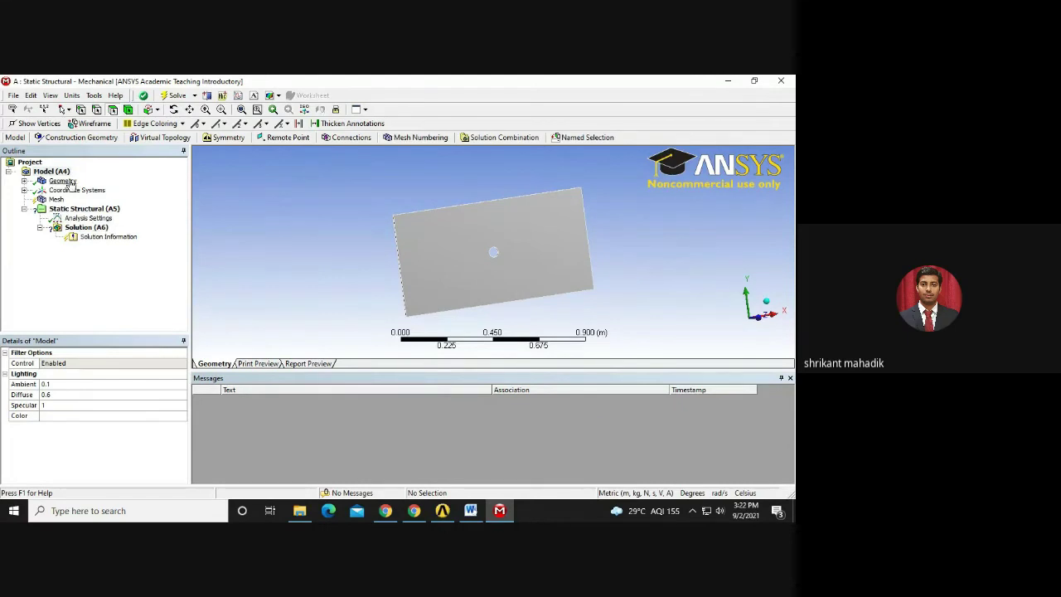
pyautogui.click(499, 510)
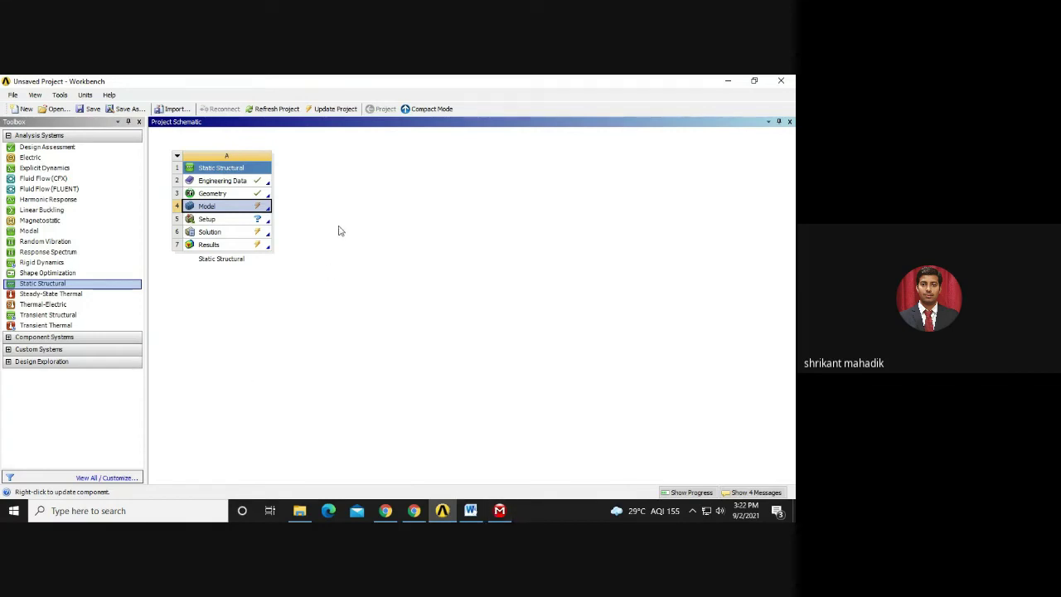
pyautogui.click(499, 512)
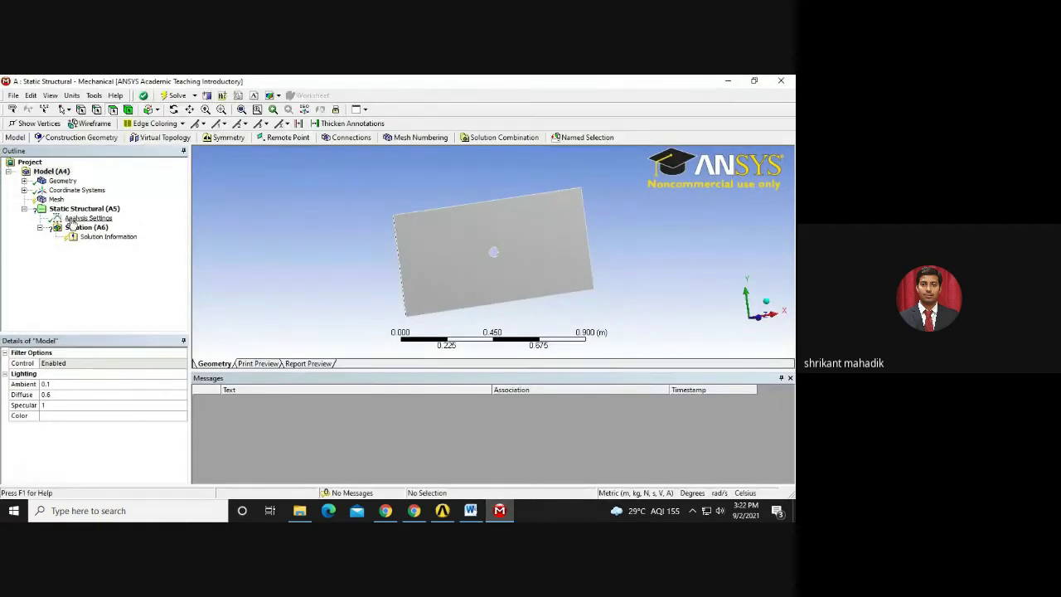
pyautogui.click(25, 182)
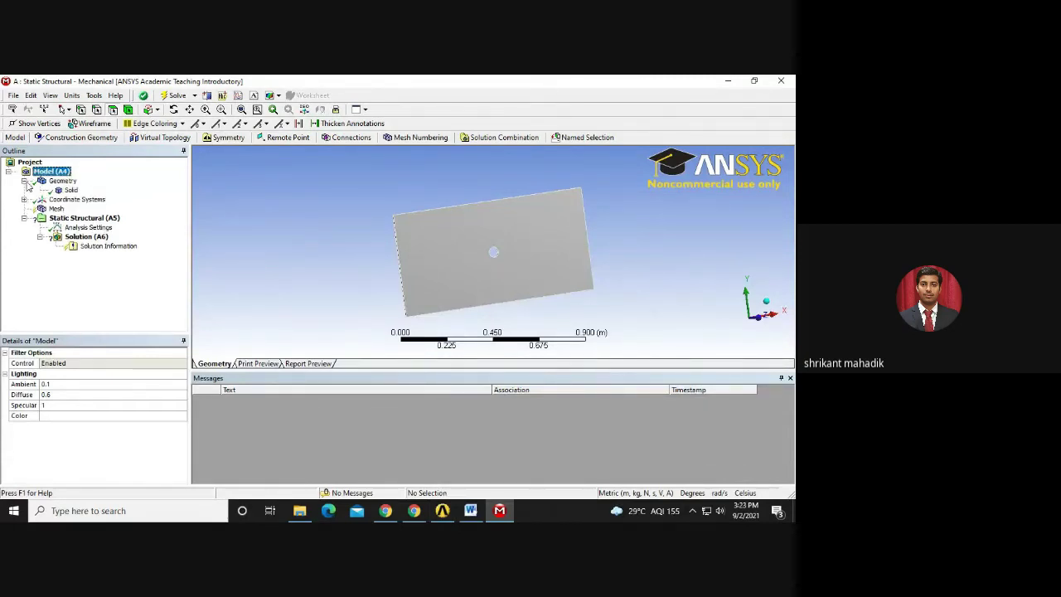
pyautogui.click(70, 189)
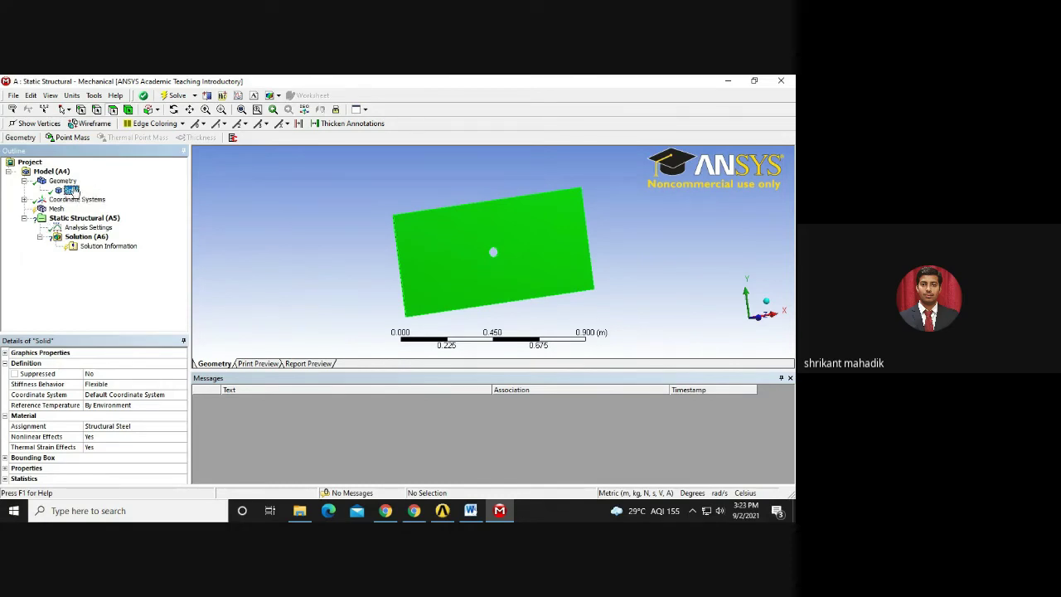
# Show the Global Coordinate System under Coordinate Systems and inspect its type, origin and axes on the plate.
pyautogui.click(25, 200)
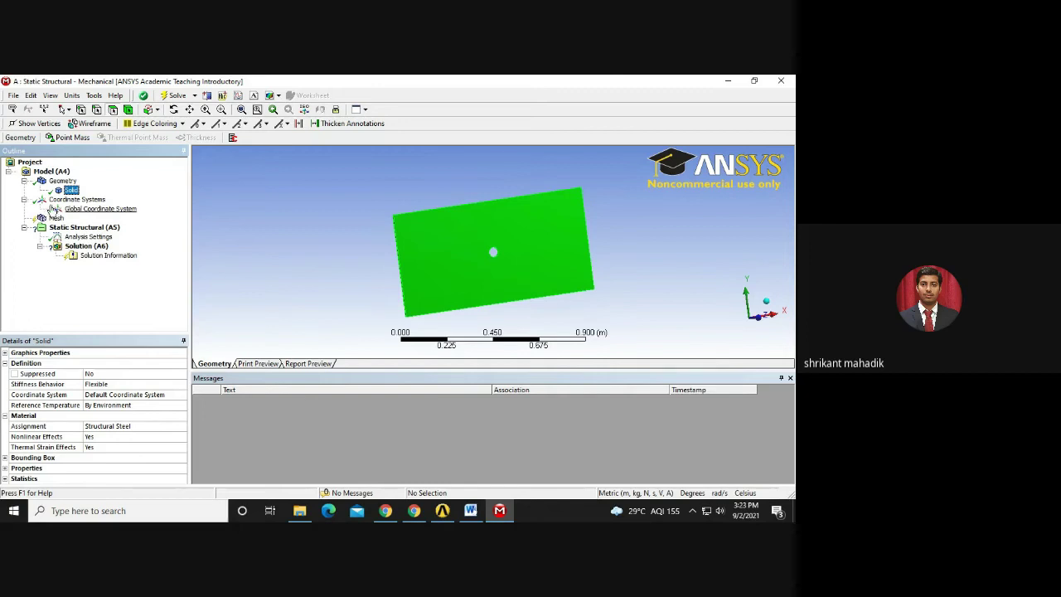
pyautogui.click(91, 209)
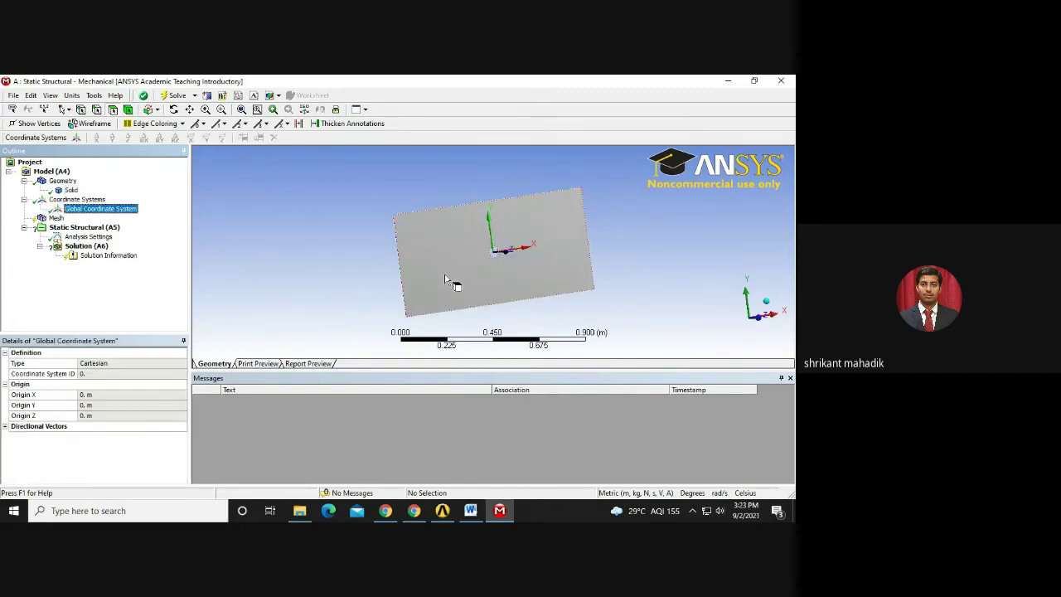
pyautogui.click(76, 200)
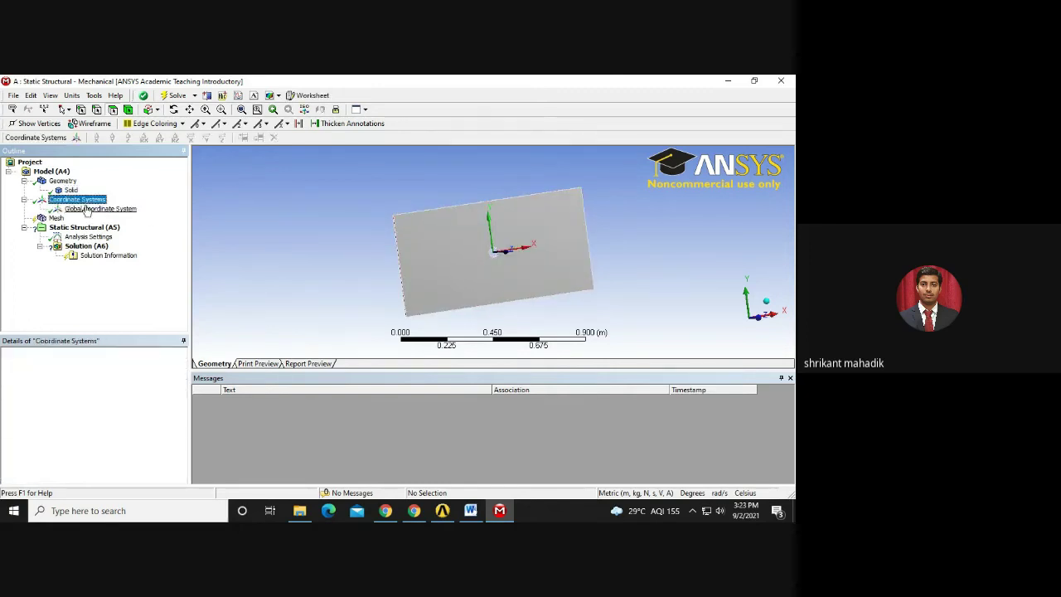
pyautogui.click(25, 200)
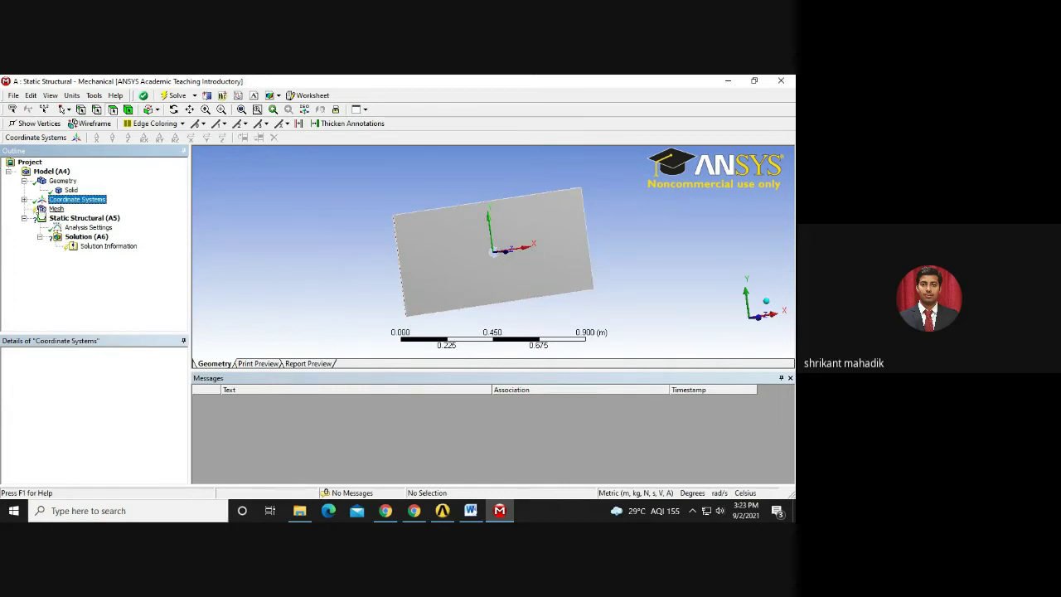
# Generate the plate's mesh with the default mesh settings.
pyautogui.click(53, 208)
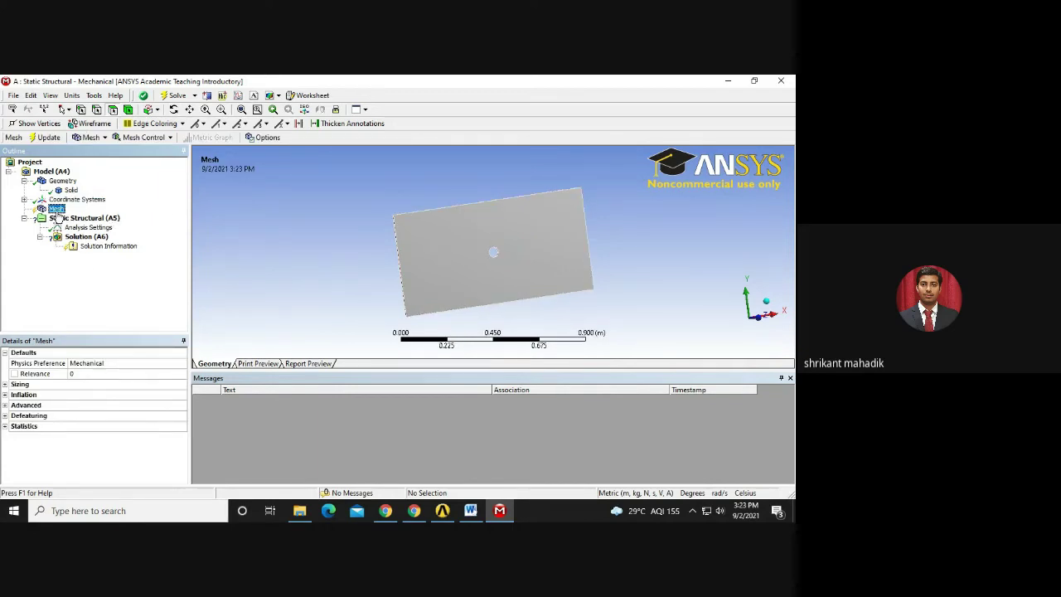
pyautogui.rightClick(56, 210)
pyautogui.click(80, 252)
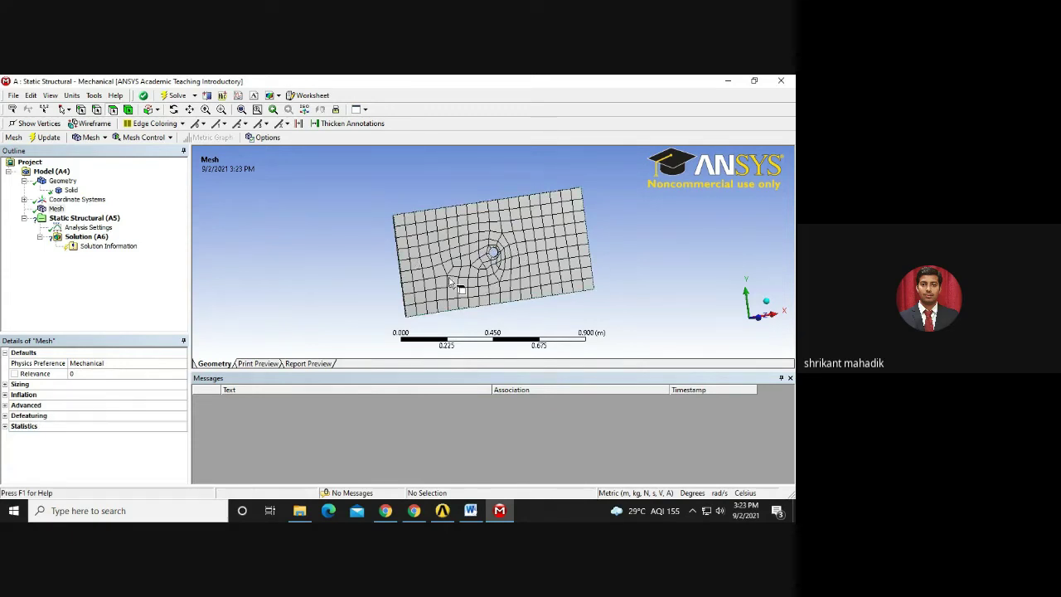
# Examine the default mesh around the center hole, comparing the straight element edges with the hole's circular outline.
pyautogui.scroll(5, 457, 265)
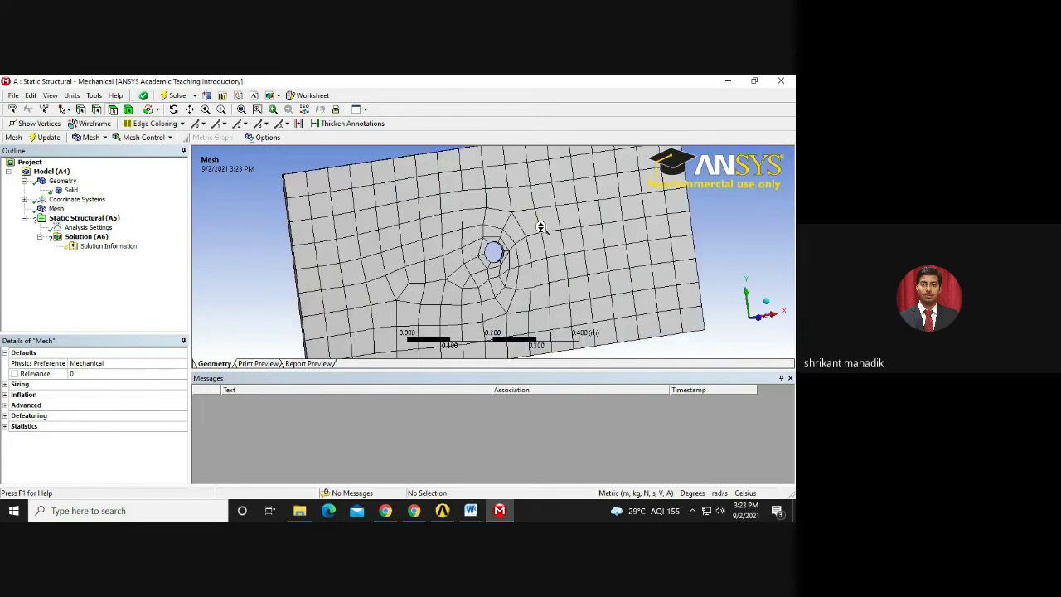
pyautogui.scroll(2, 540, 227)
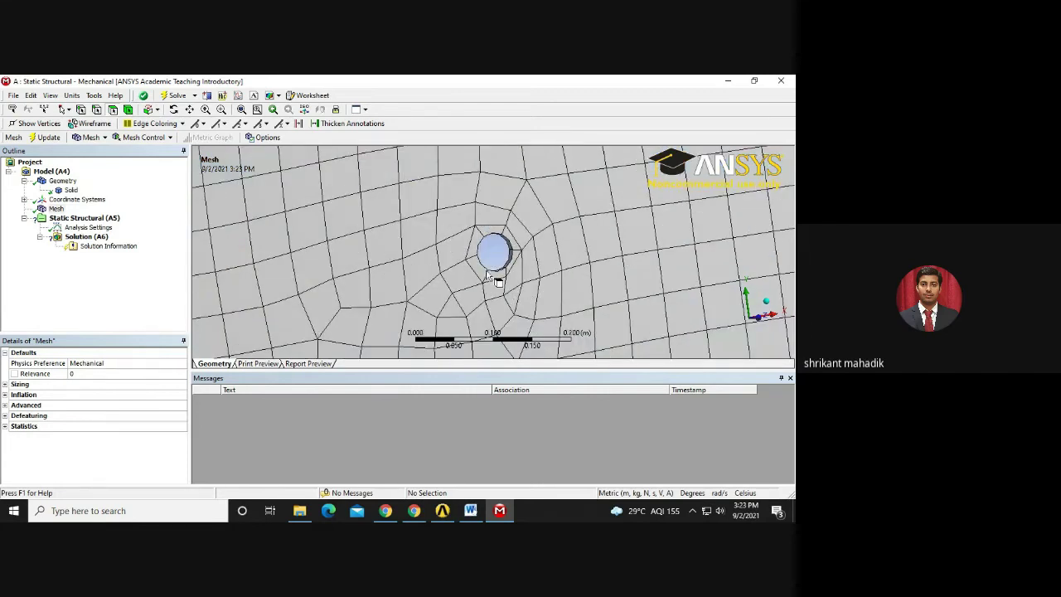
pyautogui.scroll(-2, 494, 265)
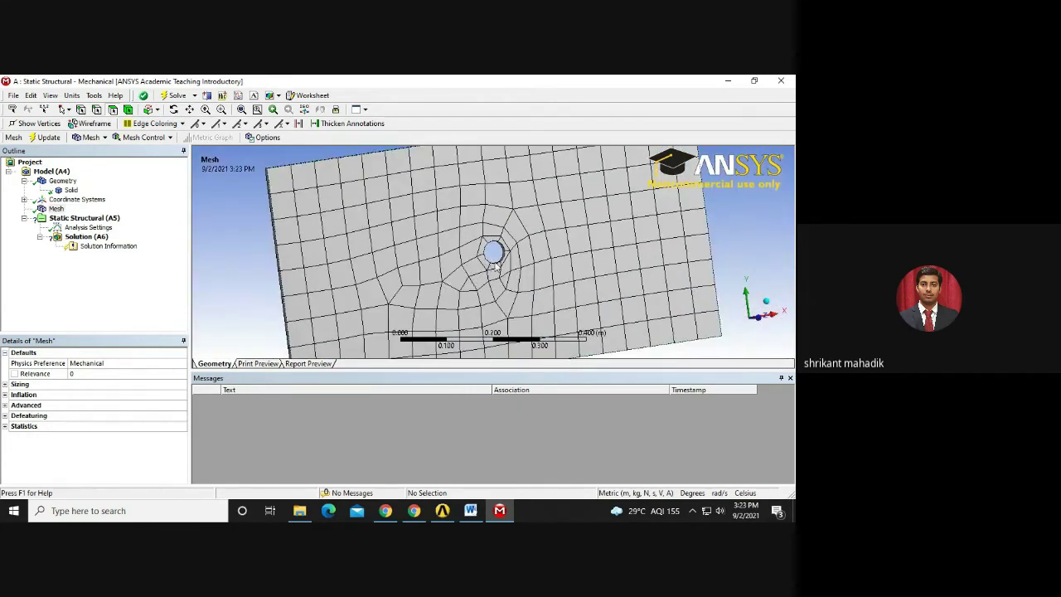
pyautogui.scroll(10, 506, 274)
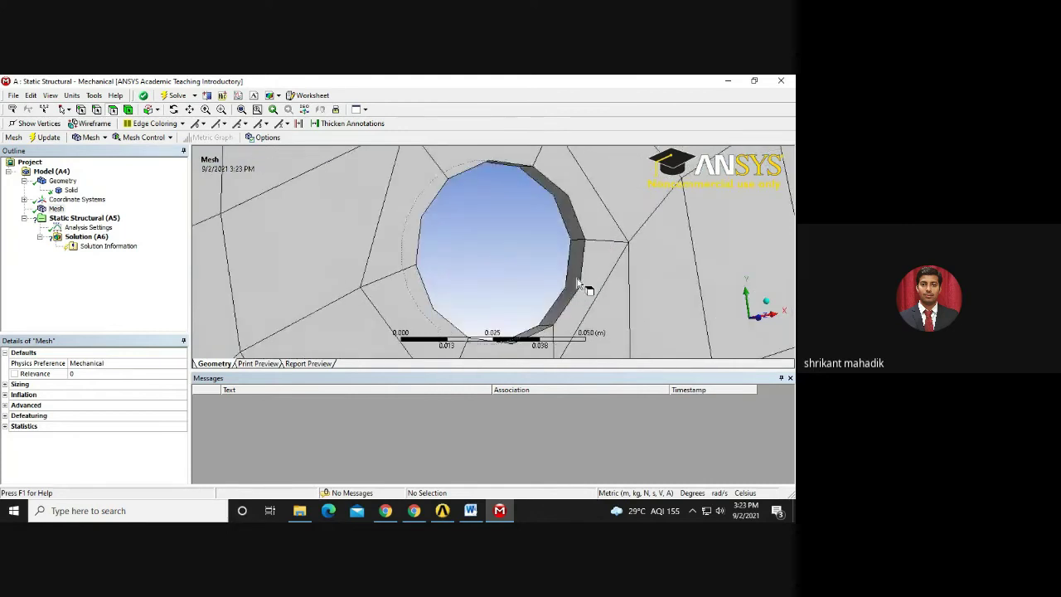
pyautogui.moveTo(552, 266); pyautogui.dragTo(501, 231, button='middle')
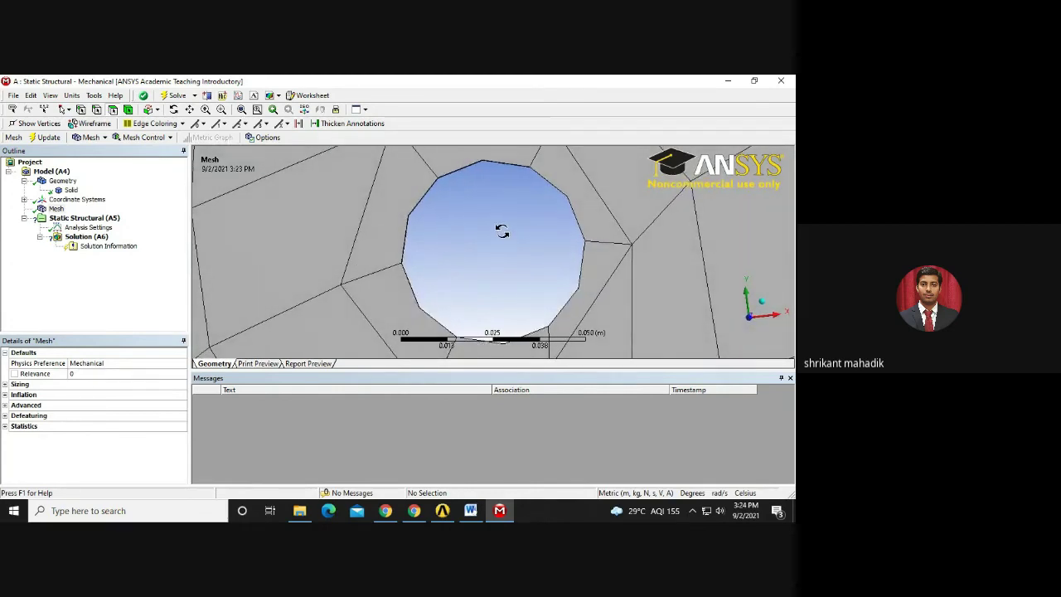
pyautogui.scroll(-3, 449, 272)
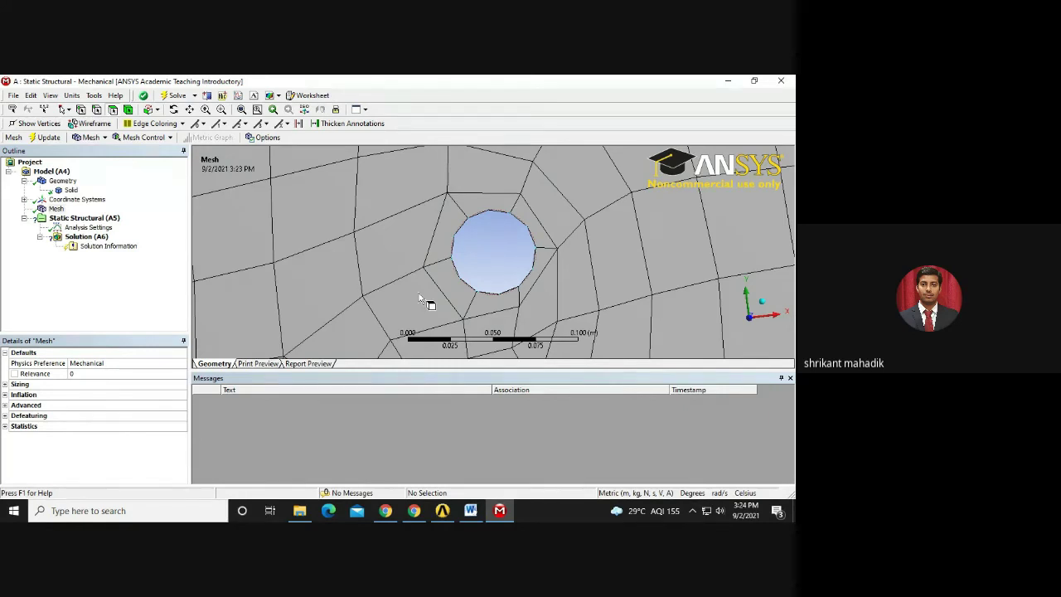
pyautogui.scroll(4, 509, 213)
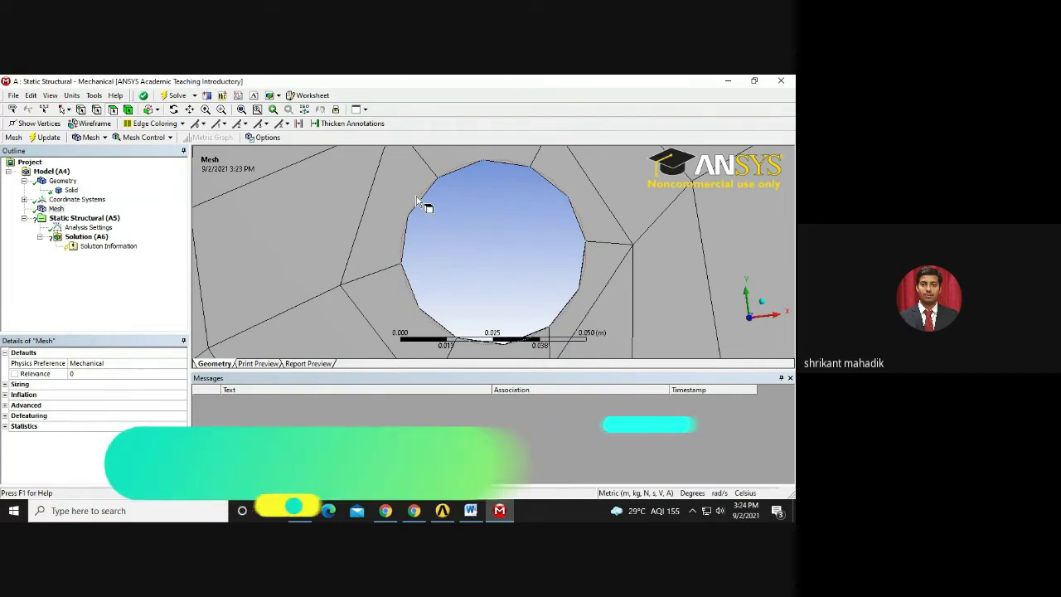
pyautogui.scroll(5, 426, 206)
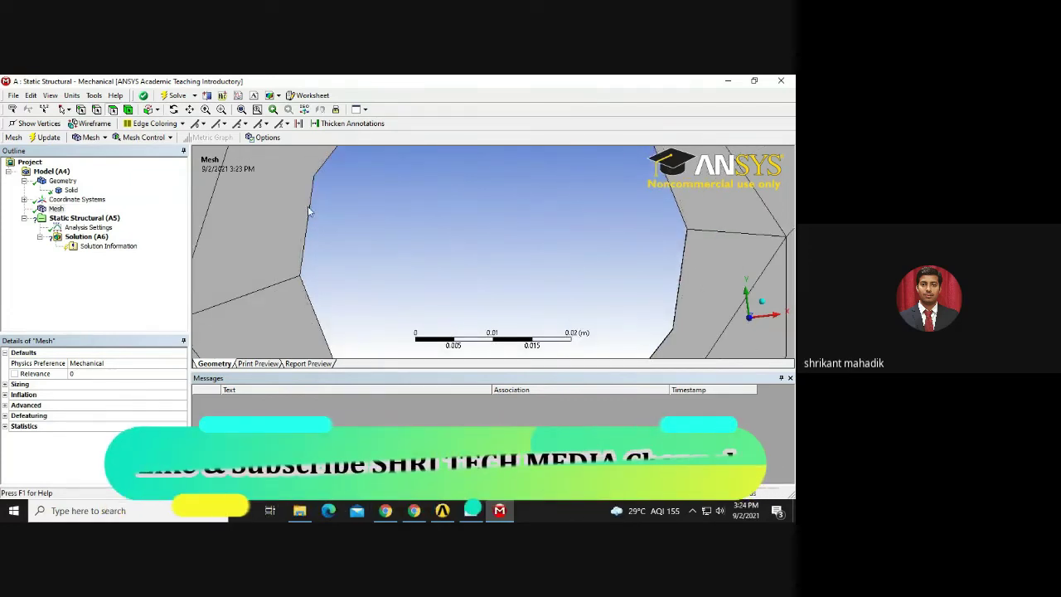
pyautogui.scroll(-3, 289, 208)
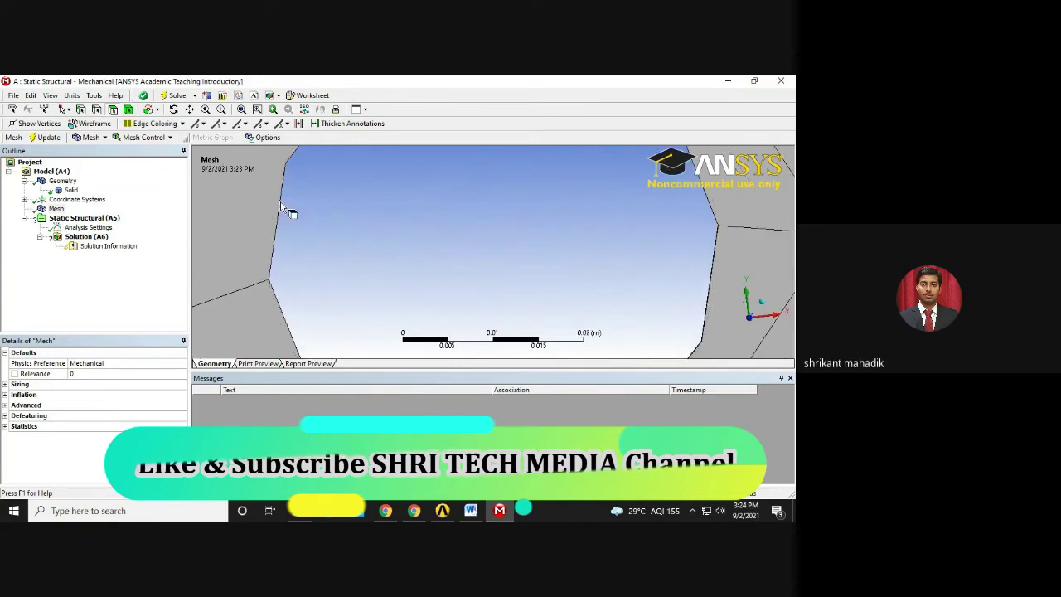
pyautogui.scroll(3, 323, 189)
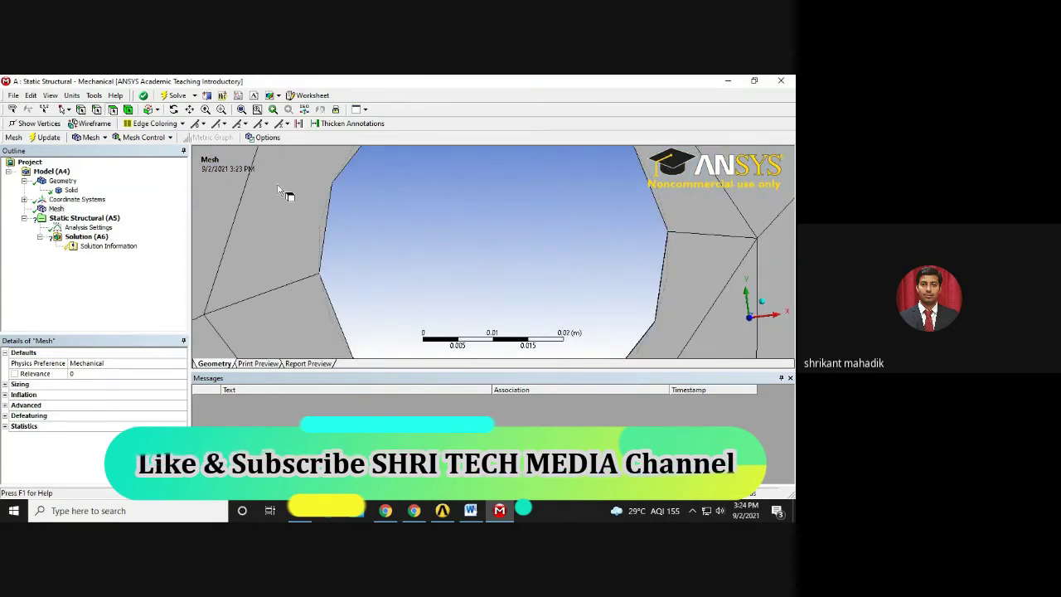
pyautogui.moveTo(271, 178); pyautogui.dragTo(376, 307, button='right')
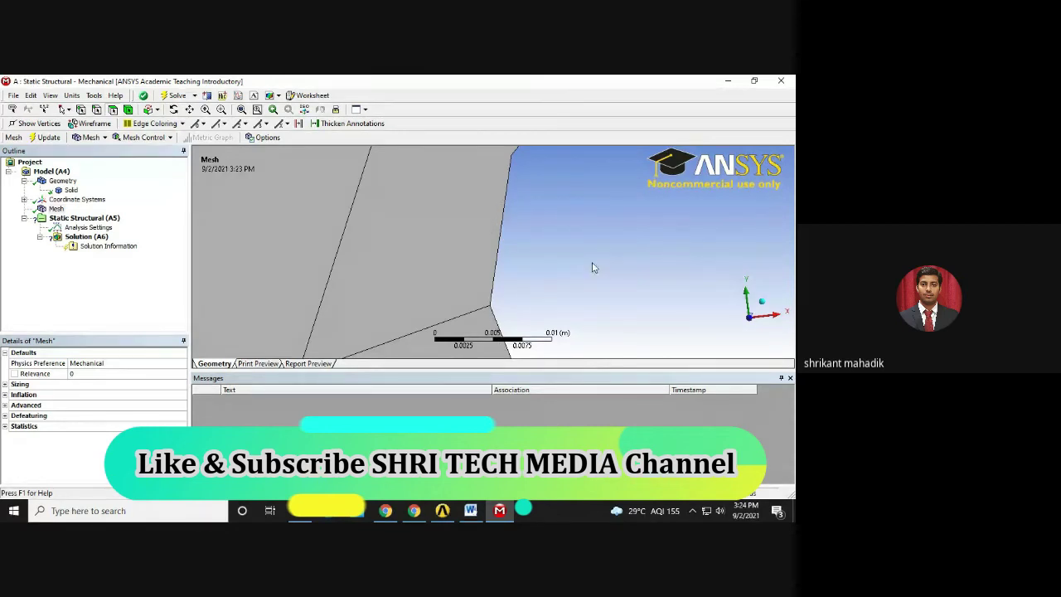
pyautogui.scroll(-5, 593, 268)
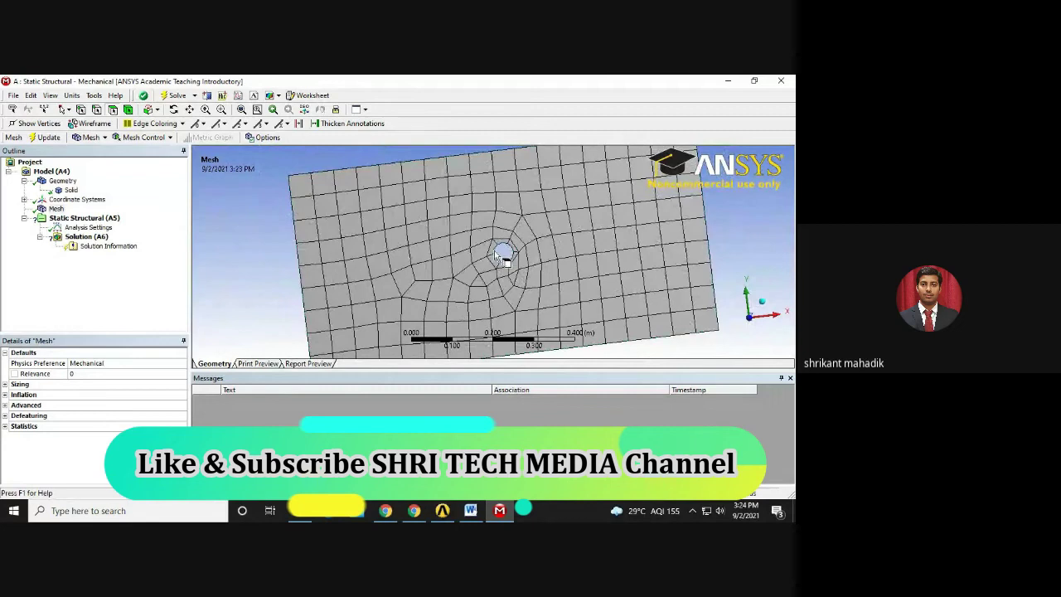
pyautogui.scroll(5, 503, 273)
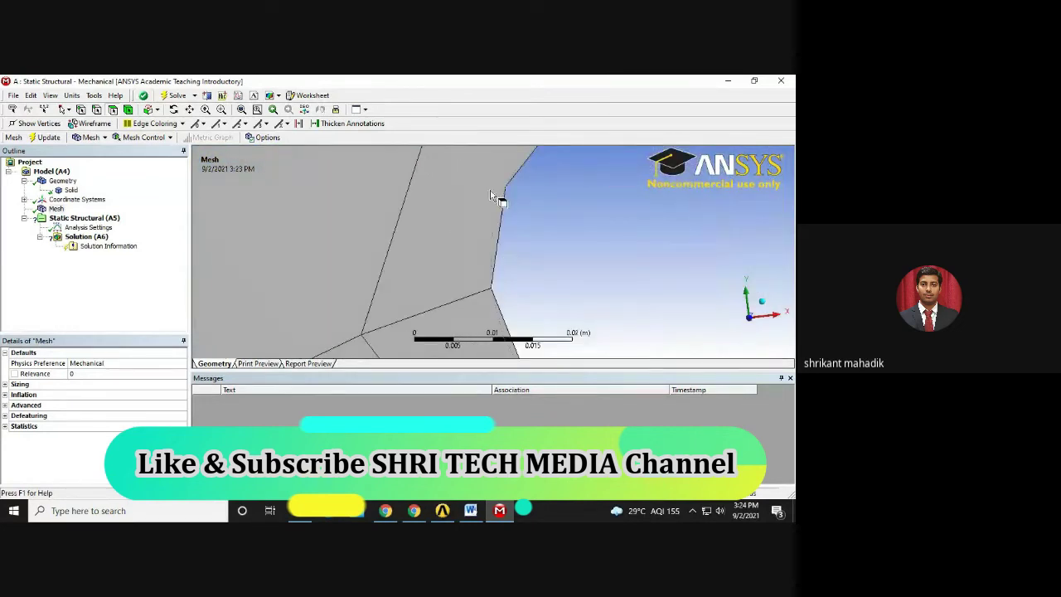
pyautogui.scroll(-3, 512, 247)
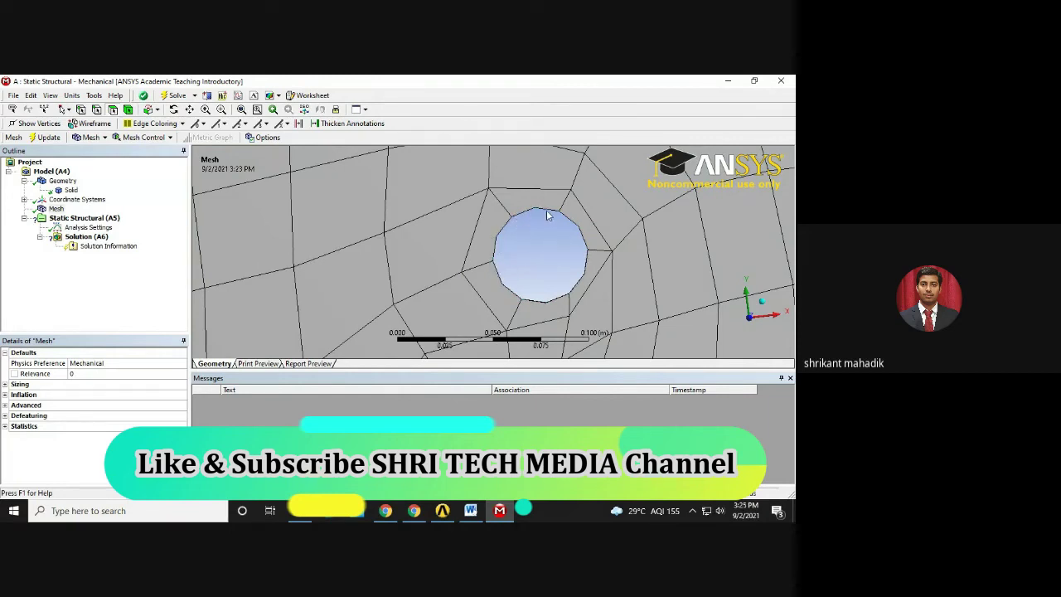
# Insert a Refinement control under Mesh and scope it to the plate's large front face.
pyautogui.click(52, 209)
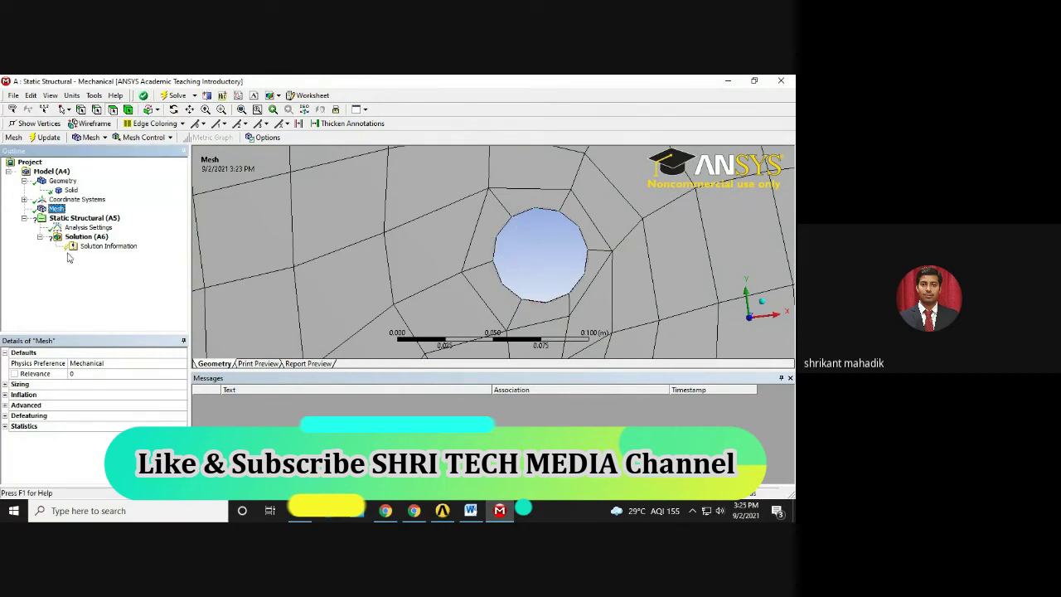
pyautogui.rightClick(58, 213)
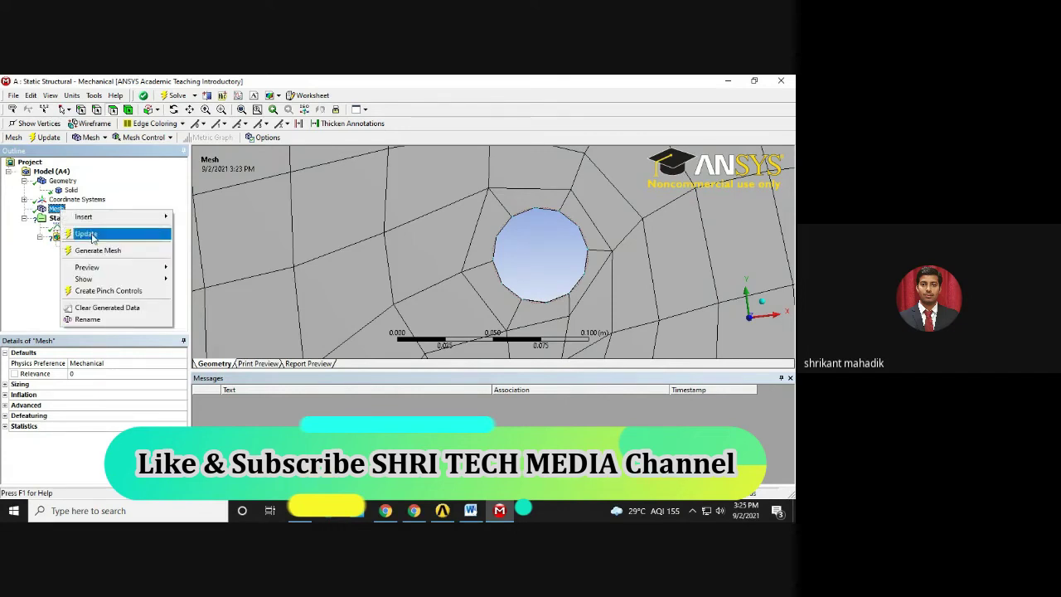
pyautogui.moveTo(92, 220)
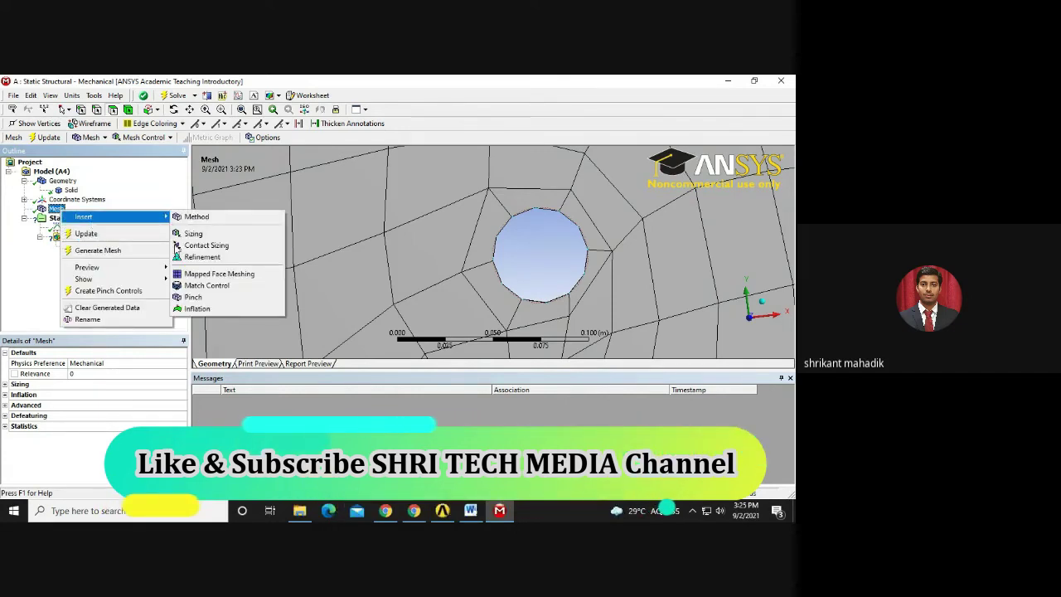
pyautogui.click(199, 257)
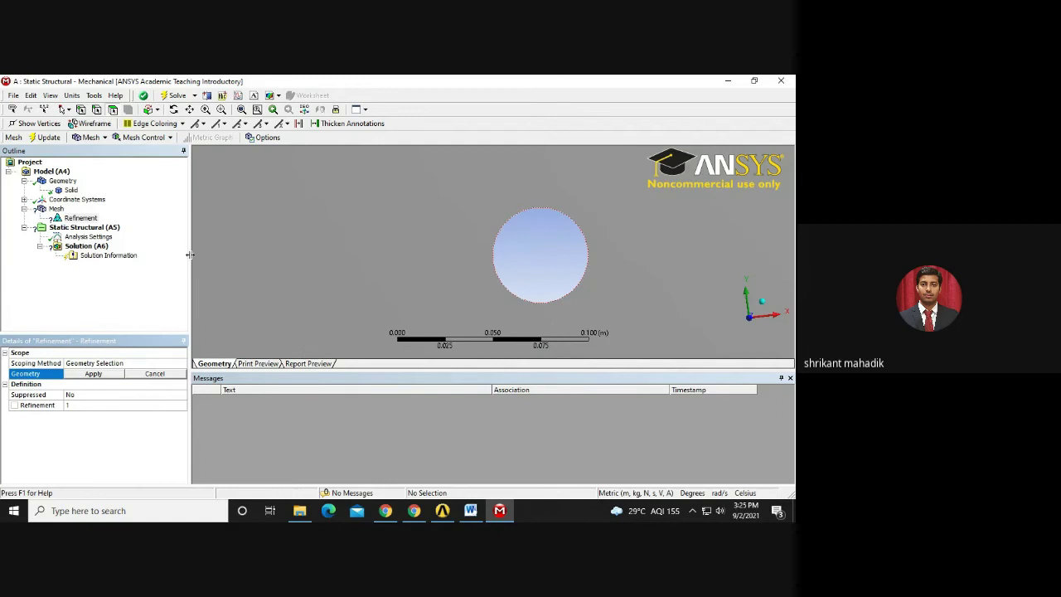
pyautogui.click(266, 282)
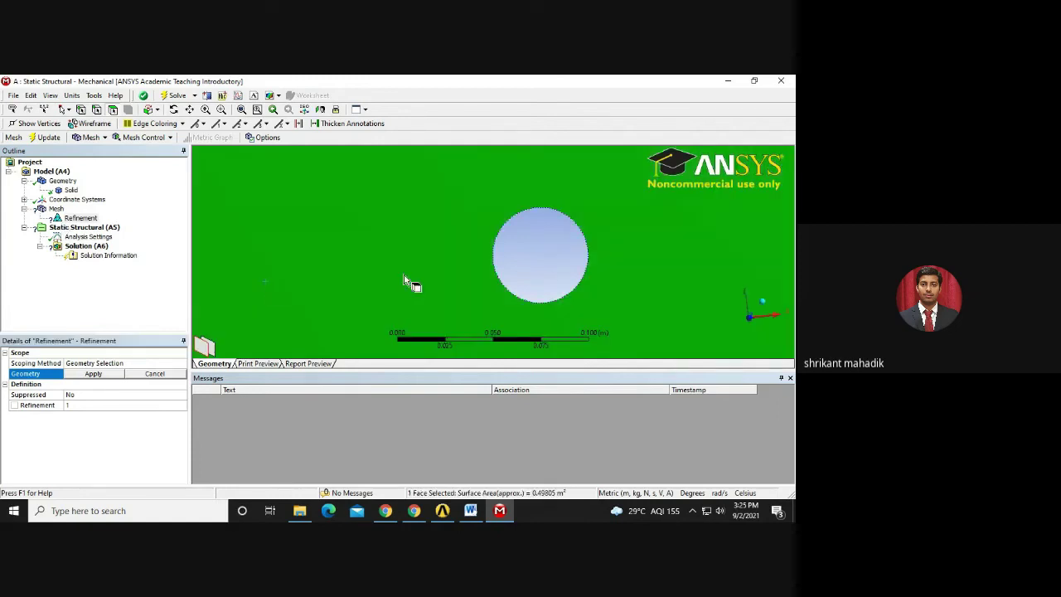
pyautogui.click(93, 373)
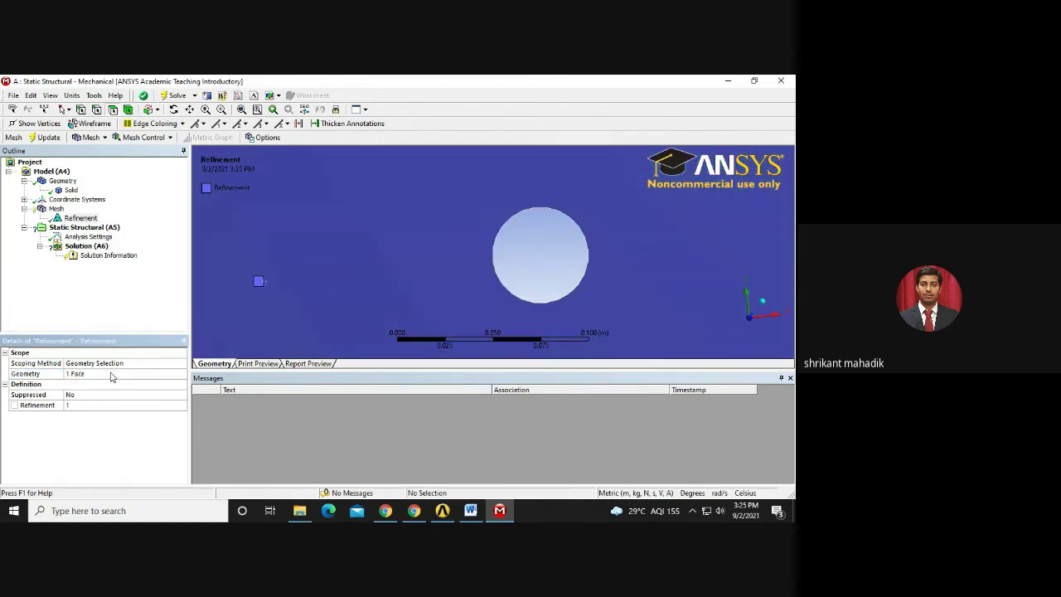
# Regenerate the plate's mesh with the Refinement control applied.
pyautogui.click(56, 210)
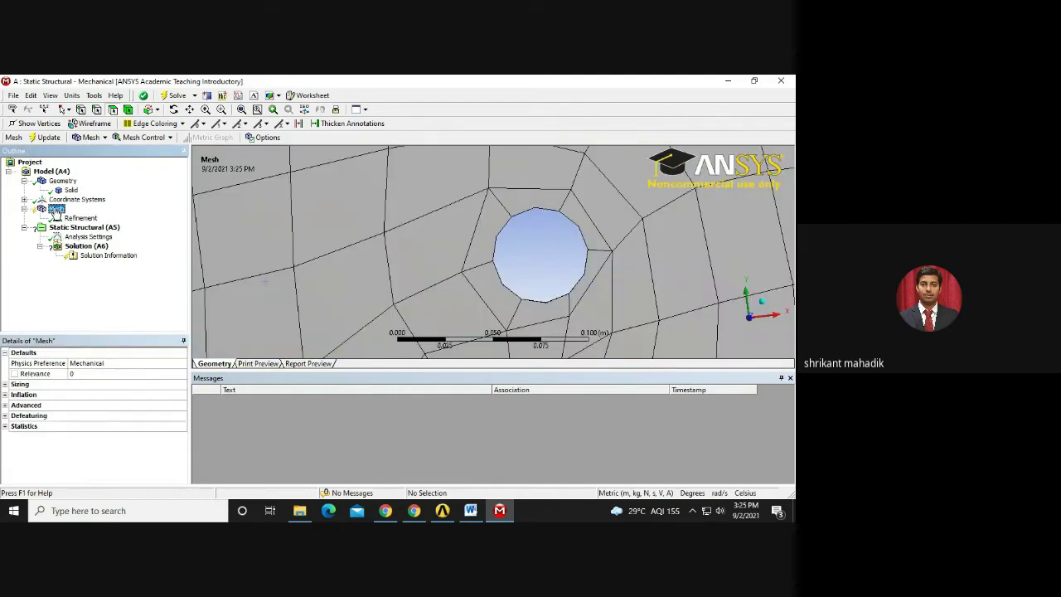
pyautogui.click(79, 218)
pyautogui.rightClick(73, 218)
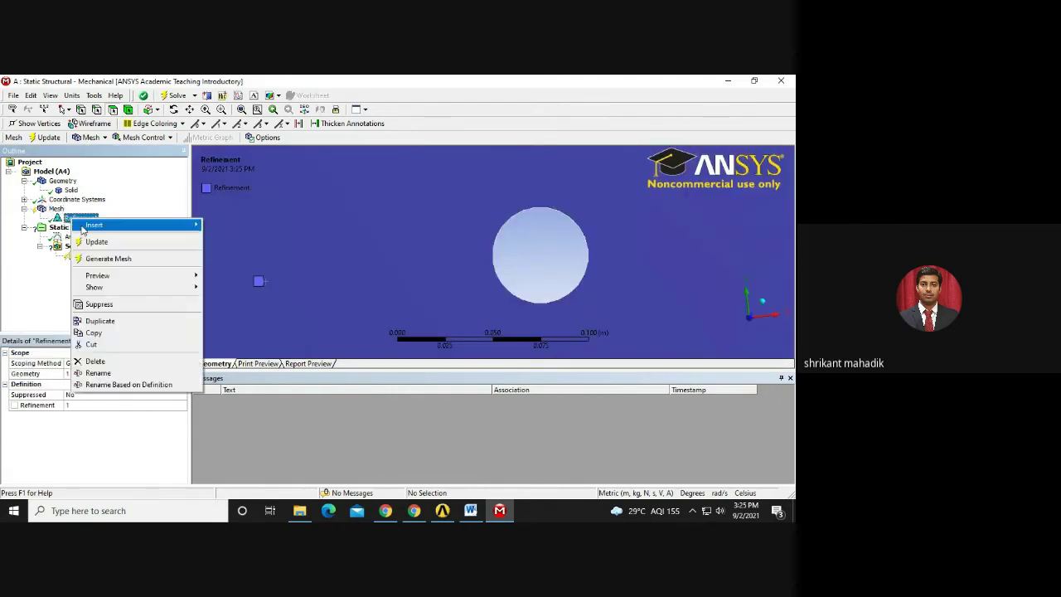
pyautogui.click(105, 259)
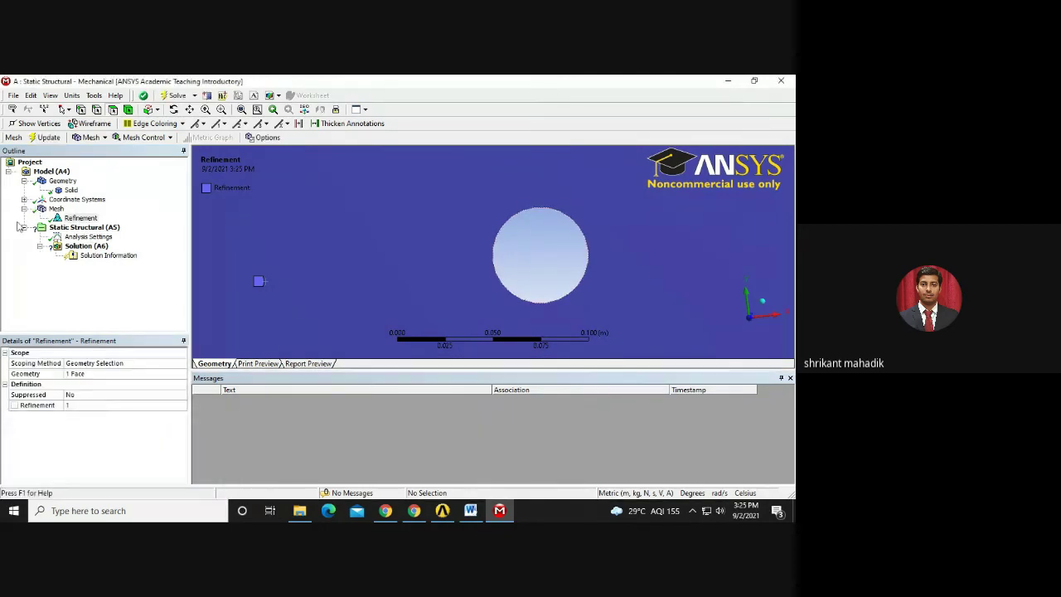
# Examine the refined mesh over the whole plate and close up around the center hole.
pyautogui.scroll(-5, 533, 273)
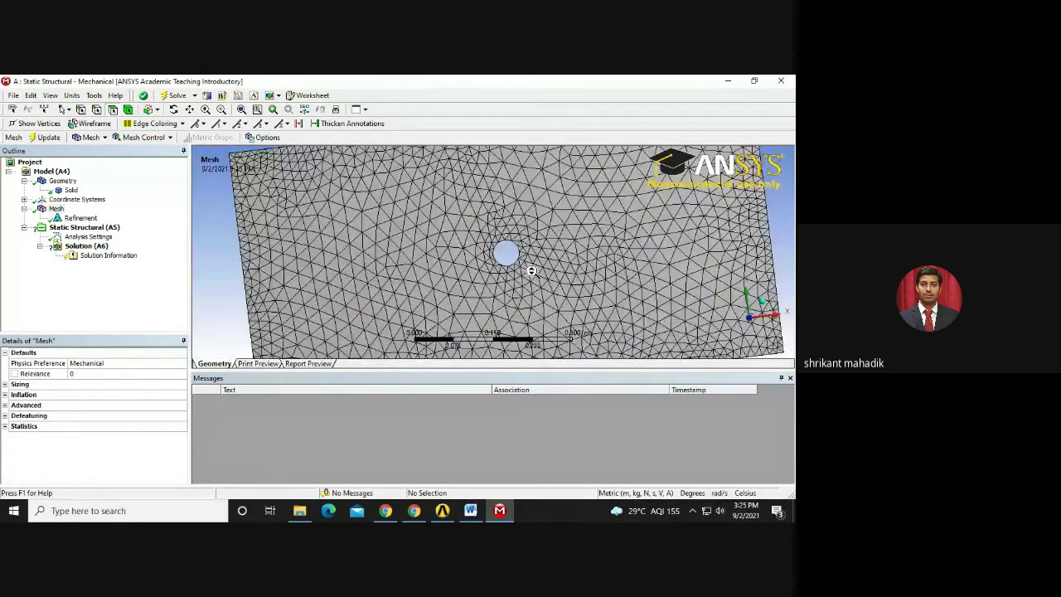
pyautogui.scroll(-2, 531, 270)
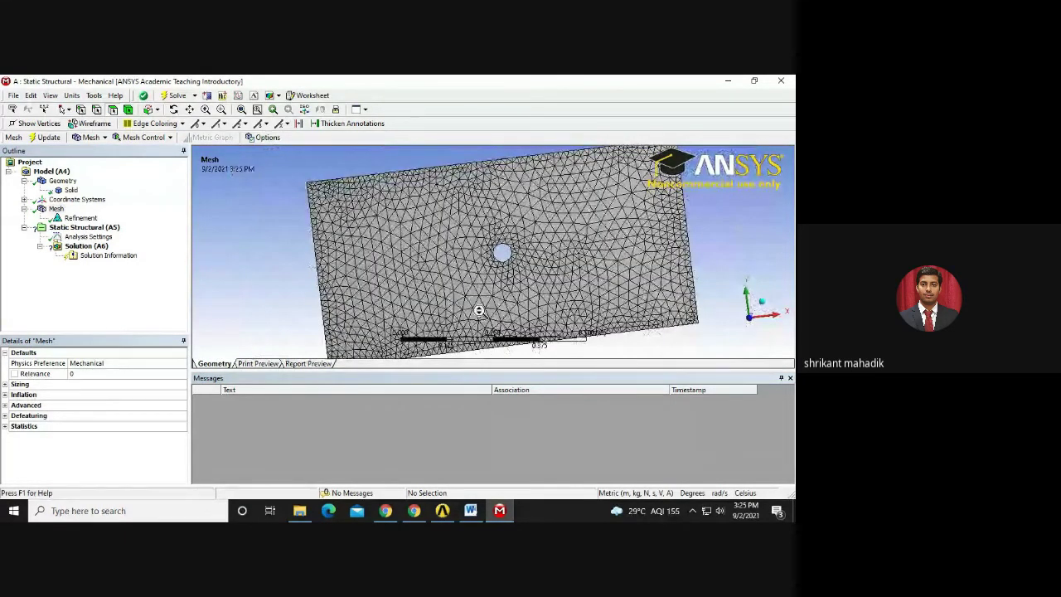
pyautogui.moveTo(479, 310); pyautogui.dragTo(482, 269)
pyautogui.scroll(5, 513, 264)
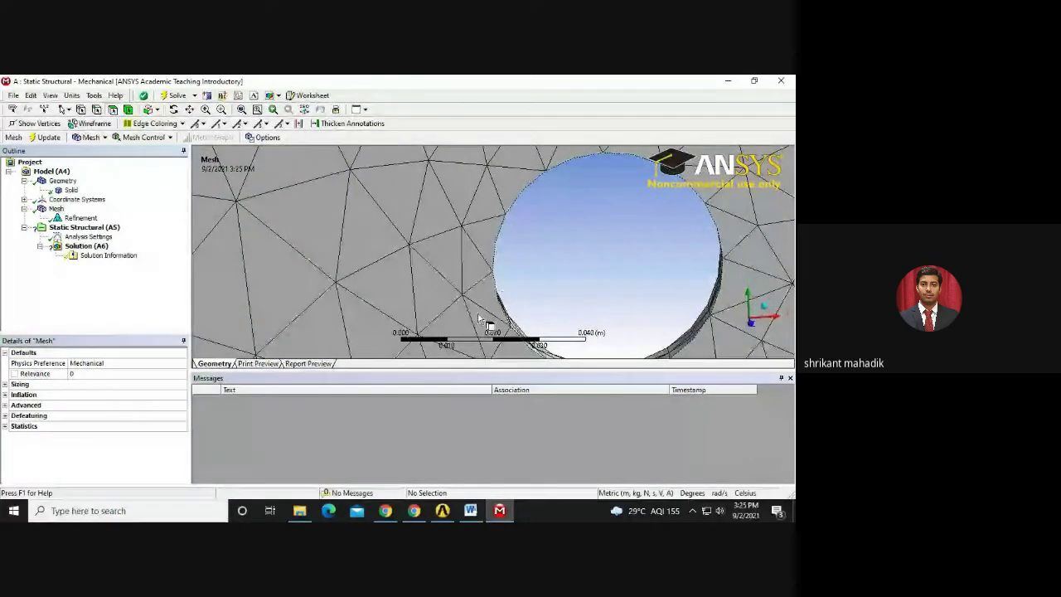
pyautogui.scroll(-2, 477, 314)
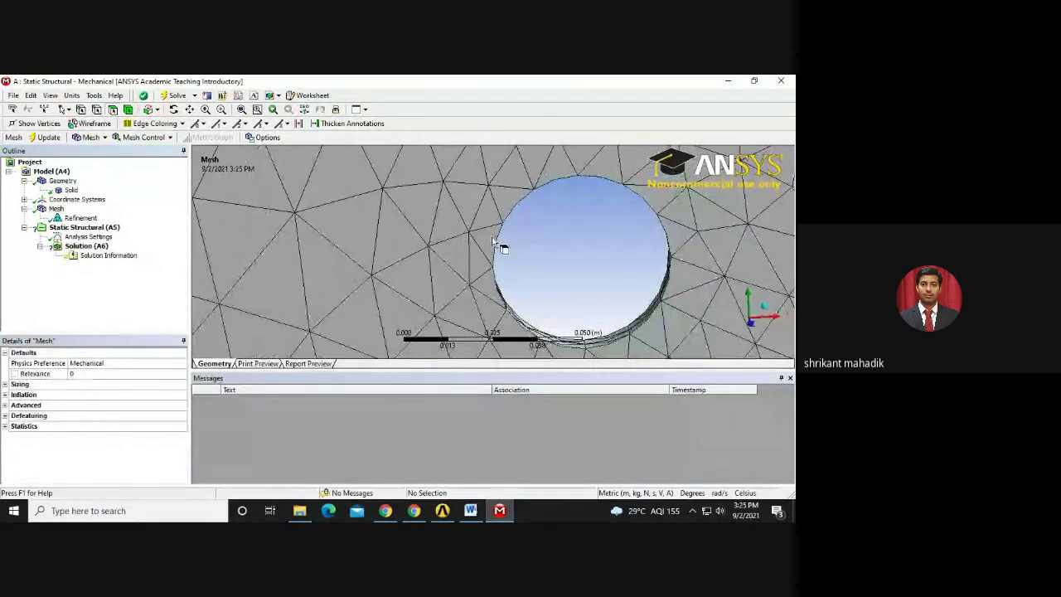
pyautogui.moveTo(500, 241); pyautogui.dragTo(509, 230, button='middle')
pyautogui.scroll(-2, 505, 265)
pyautogui.scroll(-6, 504, 287)
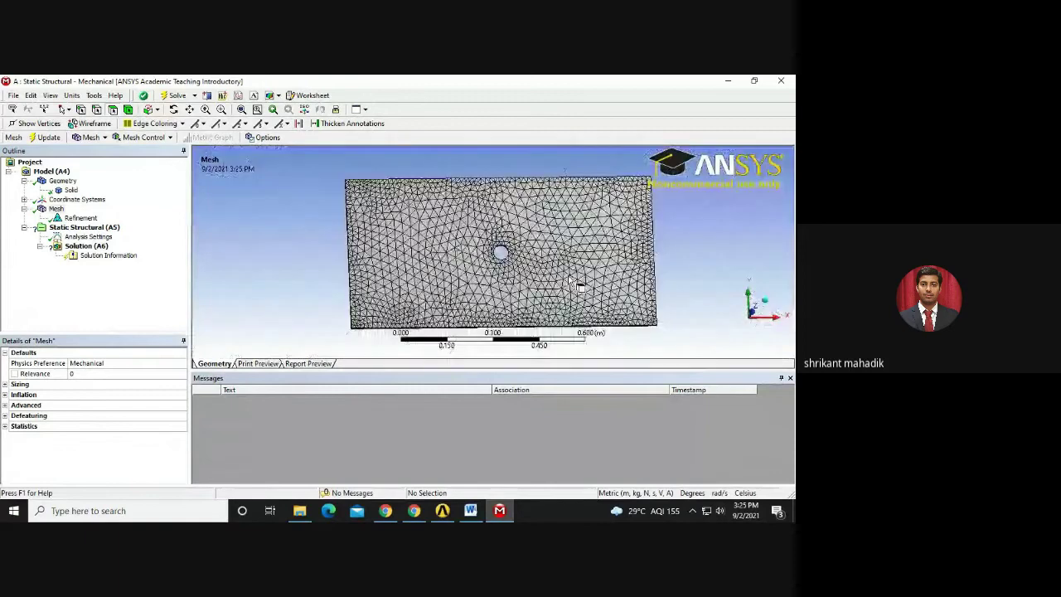
pyautogui.scroll(3, 505, 262)
pyautogui.scroll(1, 505, 262)
pyautogui.scroll(-3, 505, 257)
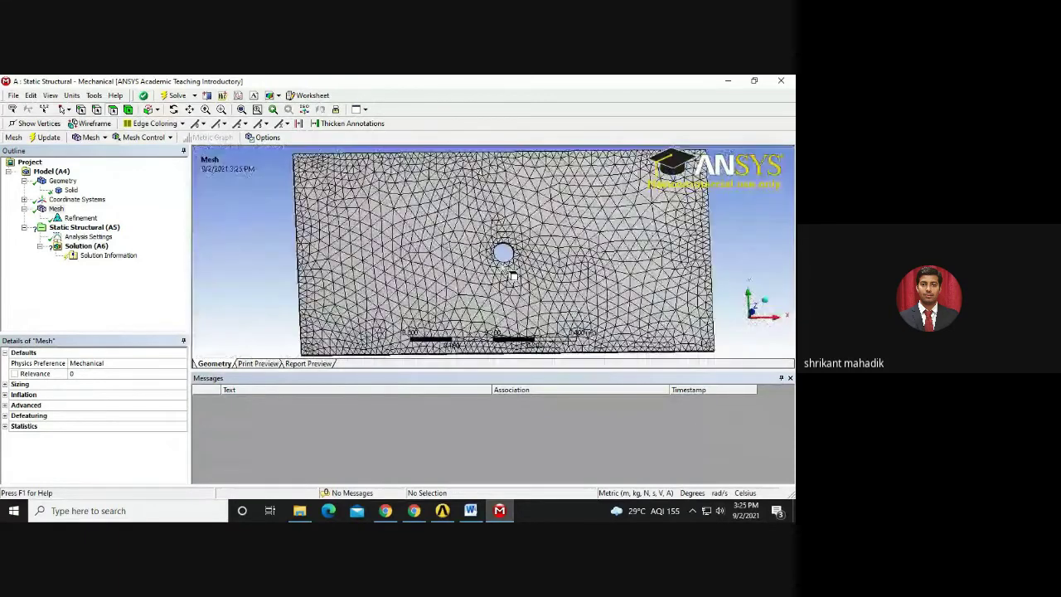
# Set the mesh Relevance to 40, regenerate the plate's mesh and inspect the finer elements.
pyautogui.moveTo(507, 253); pyautogui.dragTo(389, 286, button='middle')
pyautogui.click(57, 209)
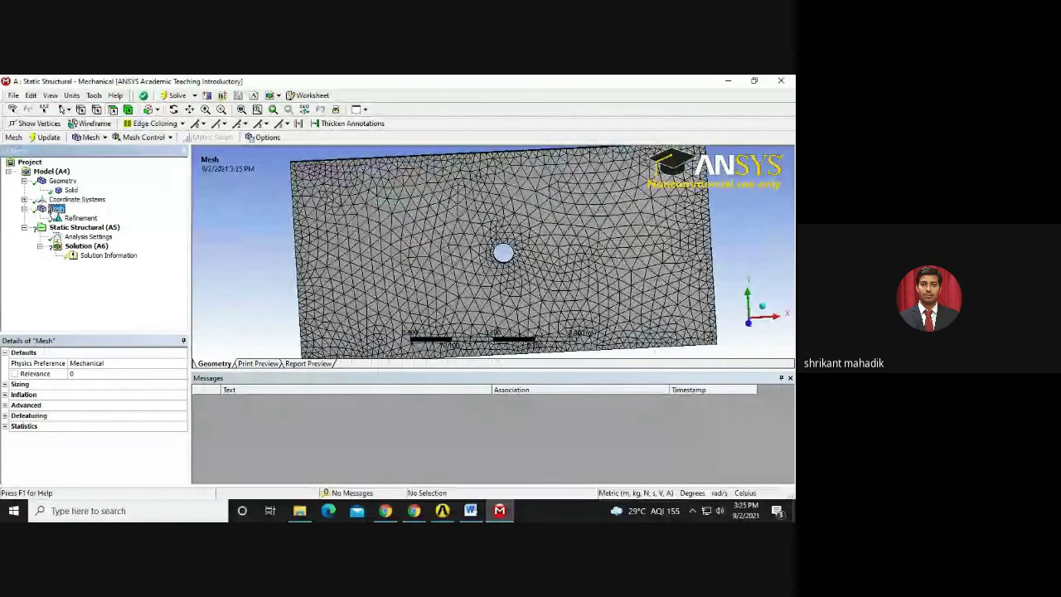
pyautogui.click(145, 374)
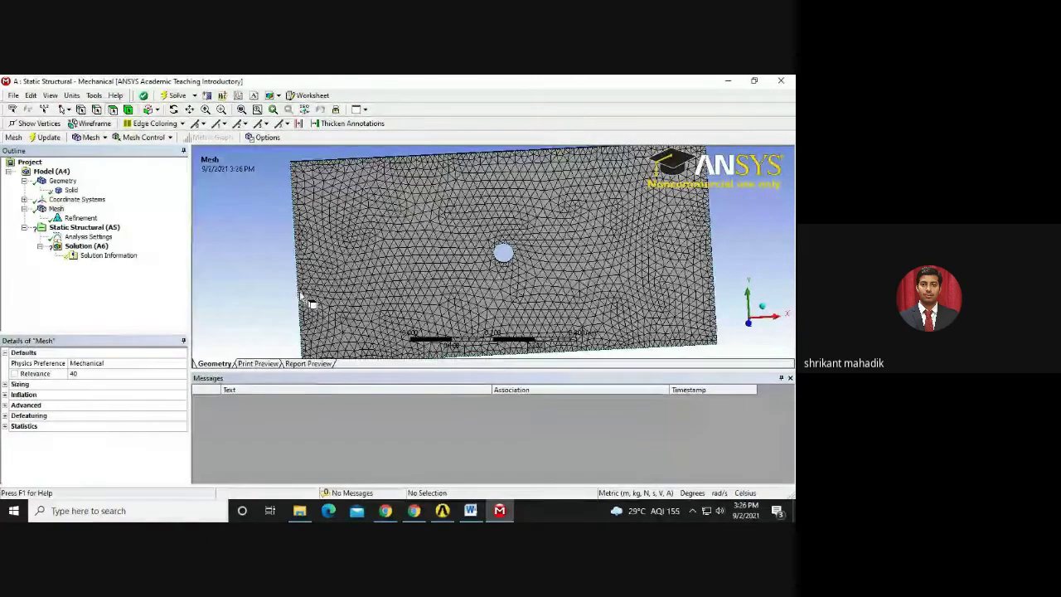
pyautogui.scroll(-5, 303, 300)
pyautogui.scroll(2, 497, 307)
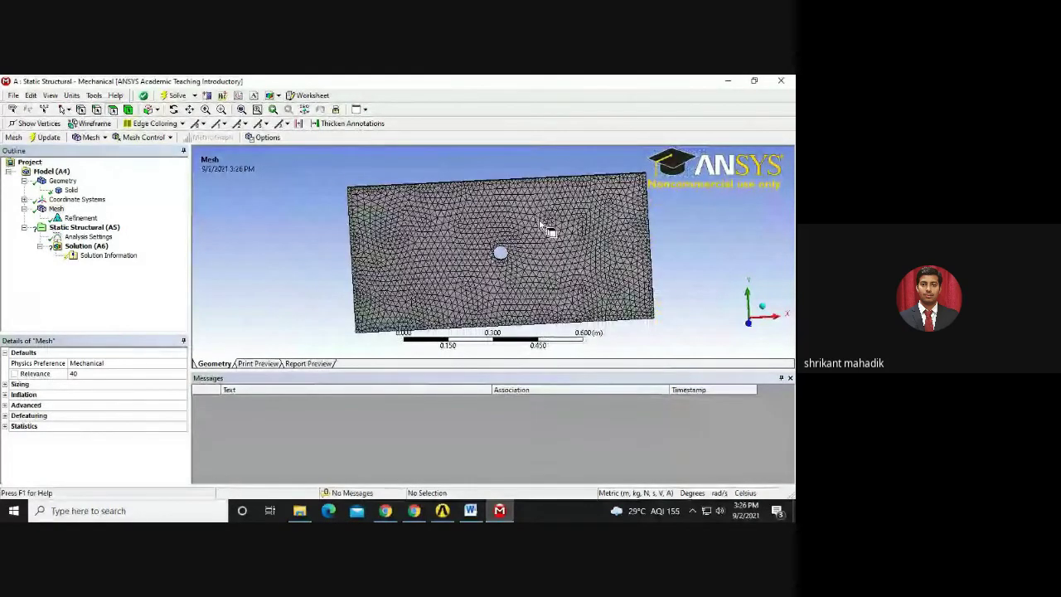
pyautogui.moveTo(547, 230); pyautogui.dragTo(553, 260, button='middle')
pyautogui.scroll(1, 553, 259)
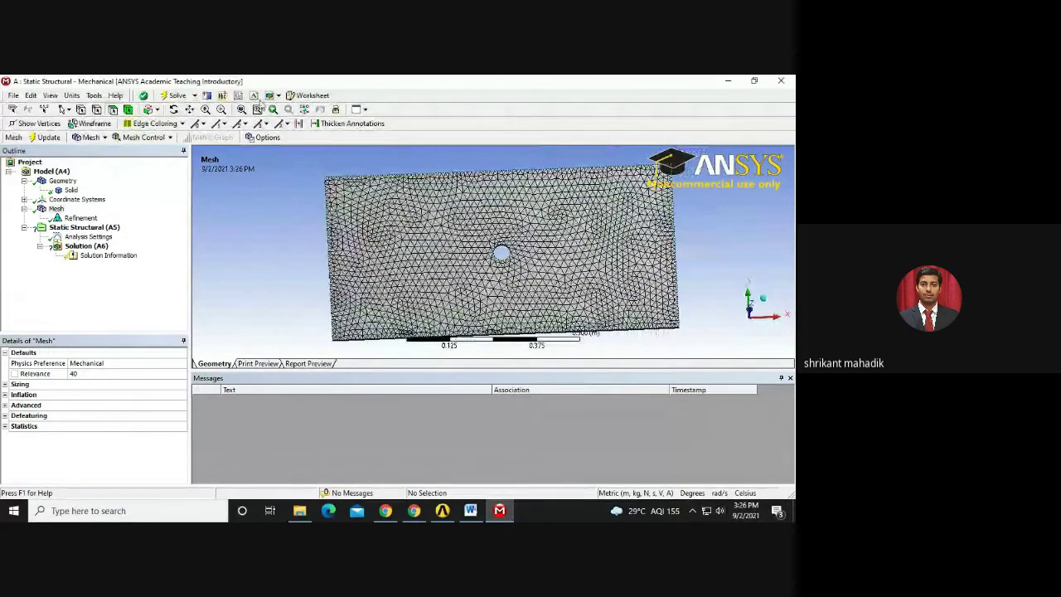
# Cut the plate mesh with a vertical section plane through the center hole and examine the elements along the cut, including whole-element display.
pyautogui.click(207, 94)
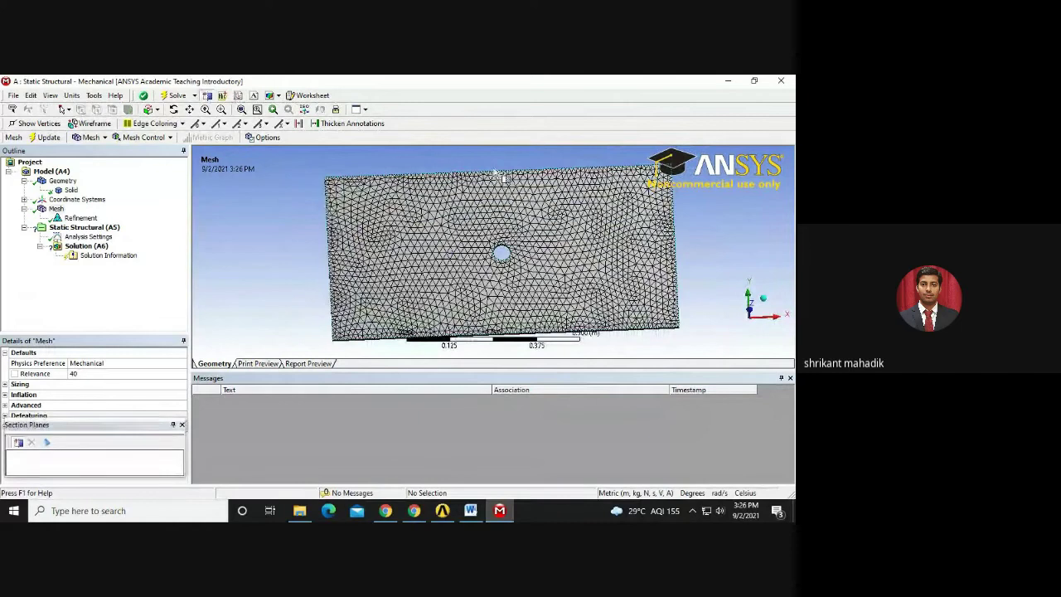
pyautogui.moveTo(503, 176); pyautogui.dragTo(507, 344)
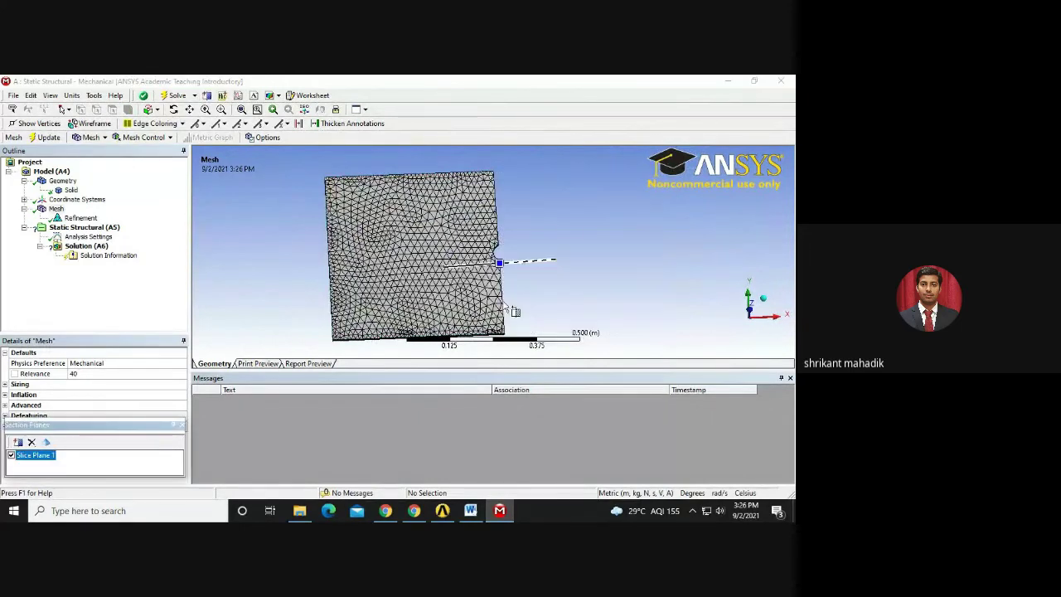
pyautogui.moveTo(502, 284); pyautogui.dragTo(433, 287, button='middle')
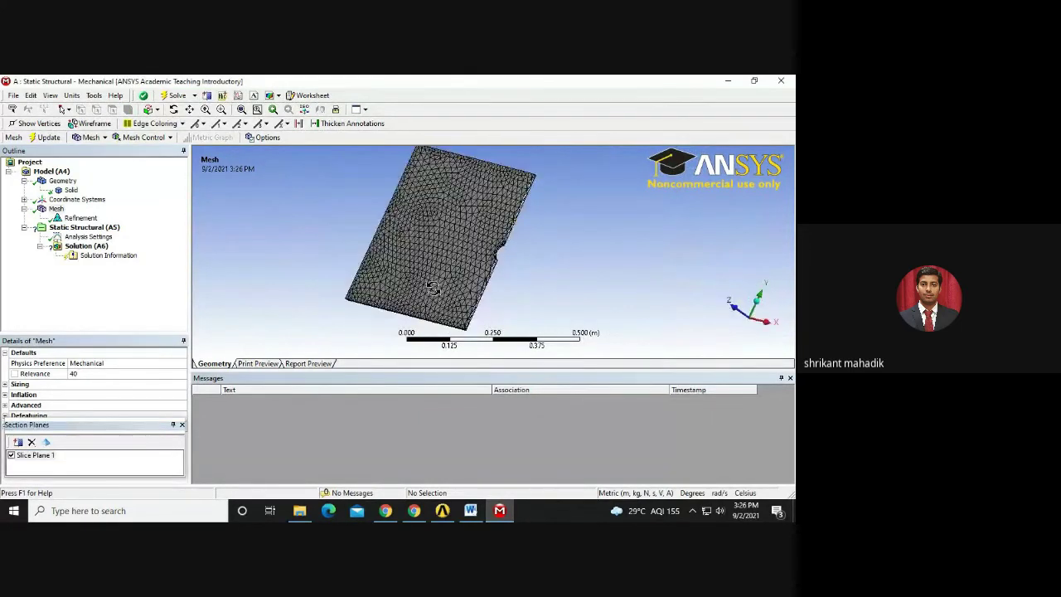
pyautogui.scroll(10, 504, 237)
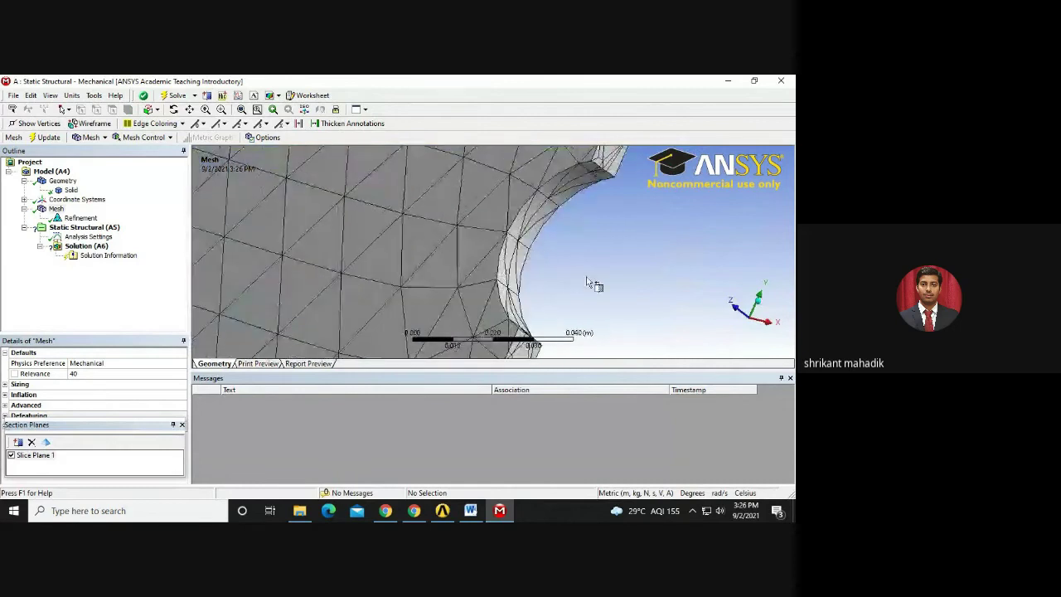
pyautogui.scroll(-4, 586, 282)
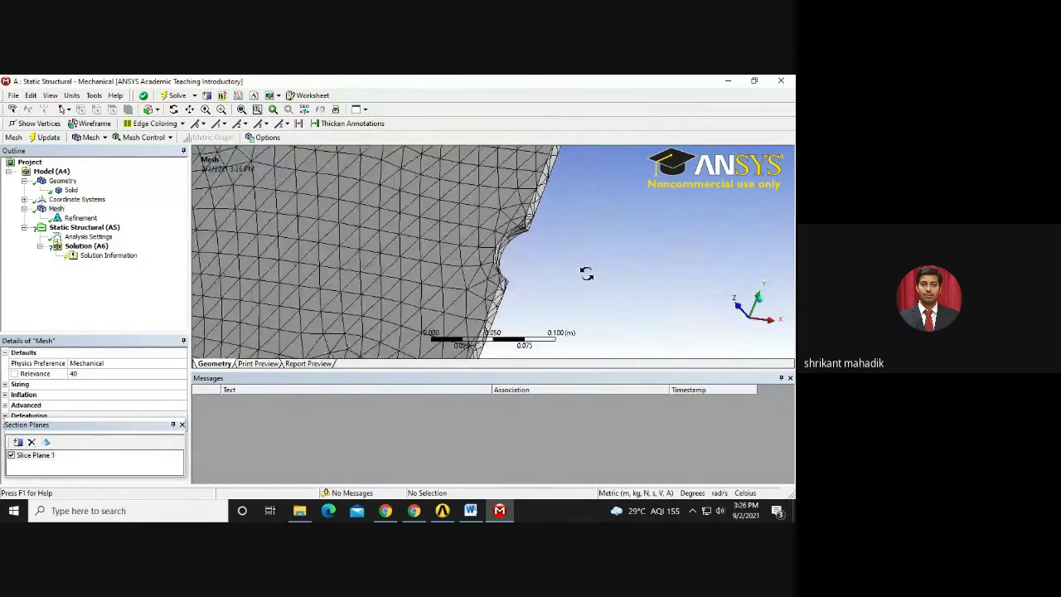
pyautogui.moveTo(586, 274); pyautogui.dragTo(548, 236, button='middle')
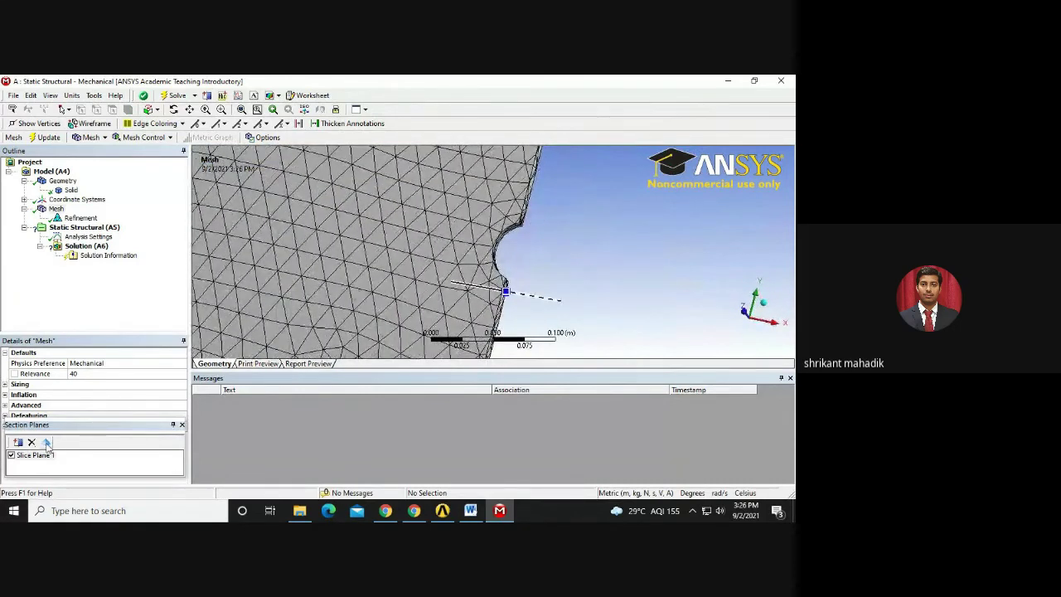
pyautogui.scroll(-2, 549, 271)
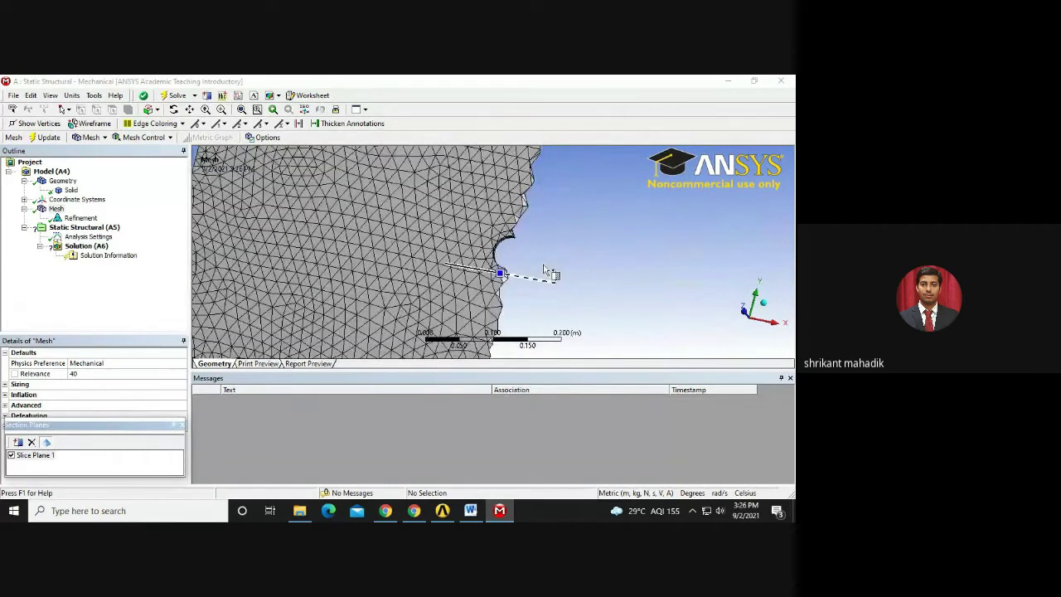
pyautogui.moveTo(547, 272); pyautogui.dragTo(524, 241, button='middle')
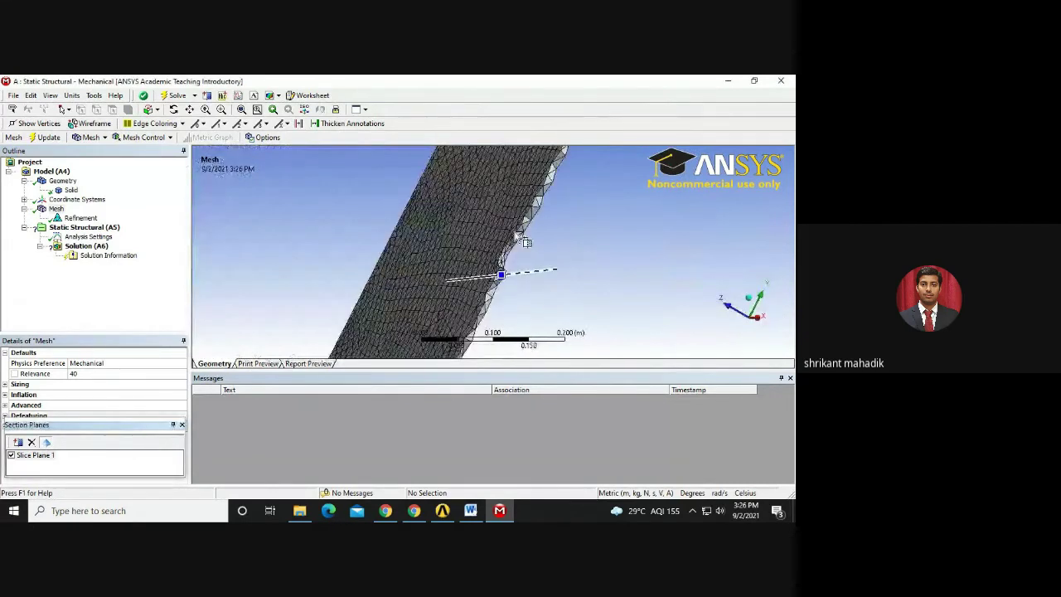
pyautogui.scroll(3, 524, 241)
pyautogui.moveTo(621, 260)
pyautogui.mouseDown(button='middle')
pyautogui.moveTo(451, 264)
pyautogui.moveTo(386, 248)
pyautogui.moveTo(468, 188)
pyautogui.moveTo(639, 271)
pyautogui.moveTo(613, 249)
pyautogui.mouseUp(button='middle')
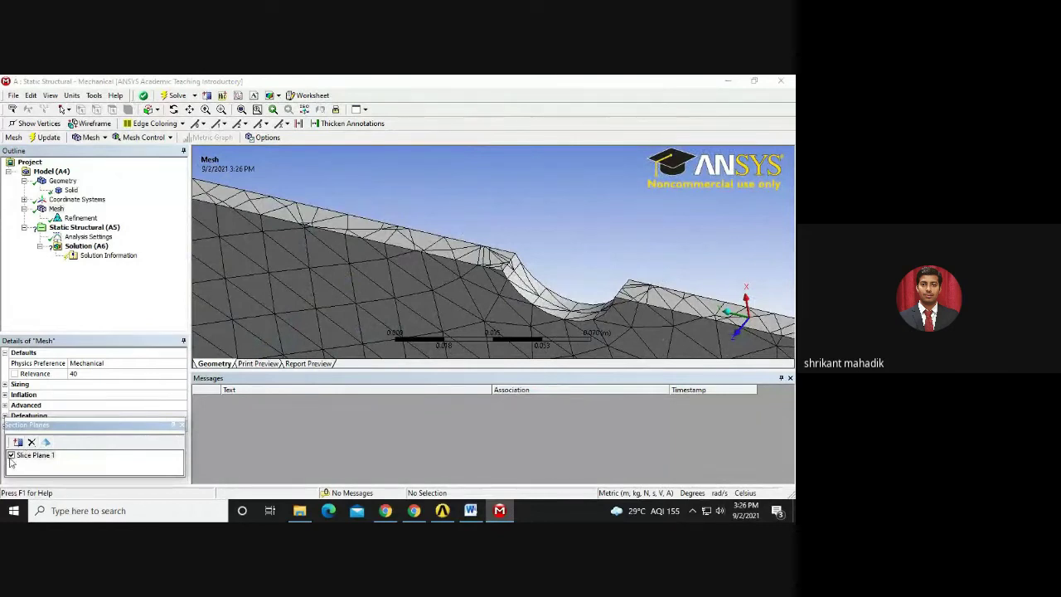
# Turn off Slice Plane 1 and return to a view of the complete meshed plate.
pyautogui.click(11, 456)
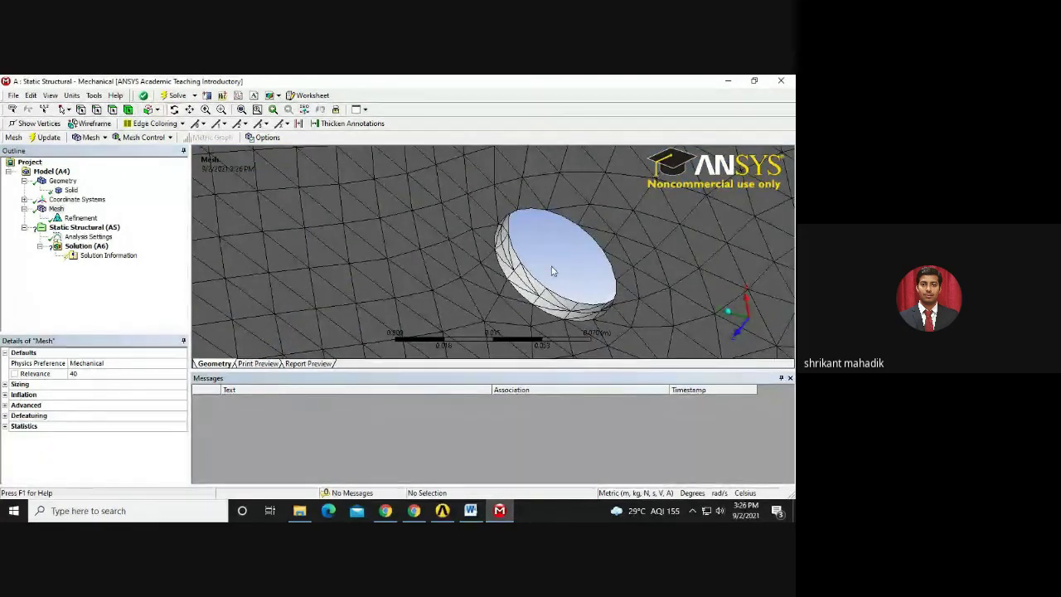
pyautogui.scroll(-5, 555, 277)
pyautogui.moveTo(561, 284); pyautogui.dragTo(604, 266, button='middle')
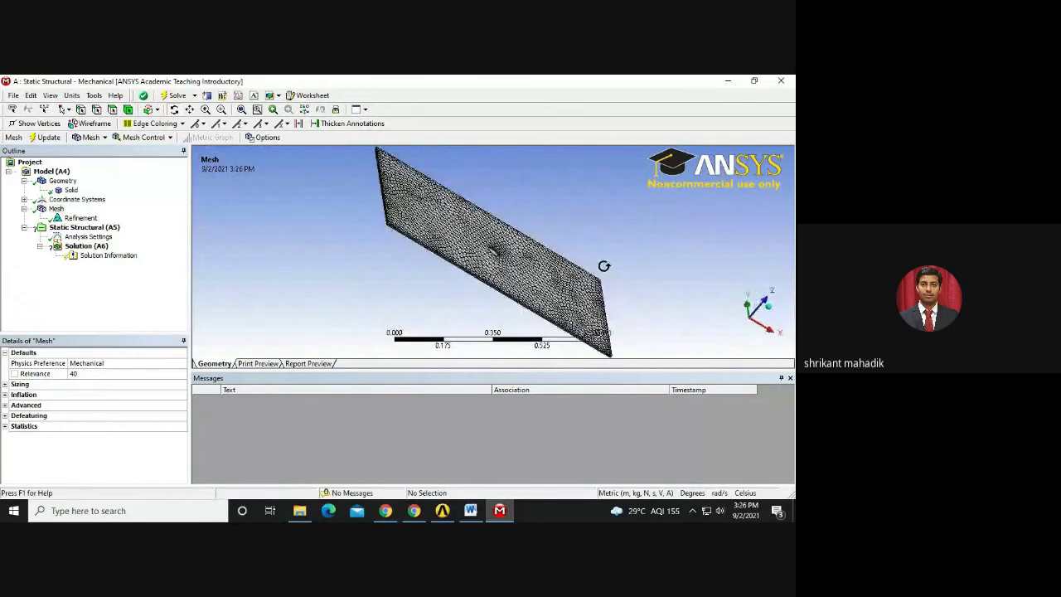
pyautogui.moveTo(332, 257); pyautogui.dragTo(353, 252, button='middle')
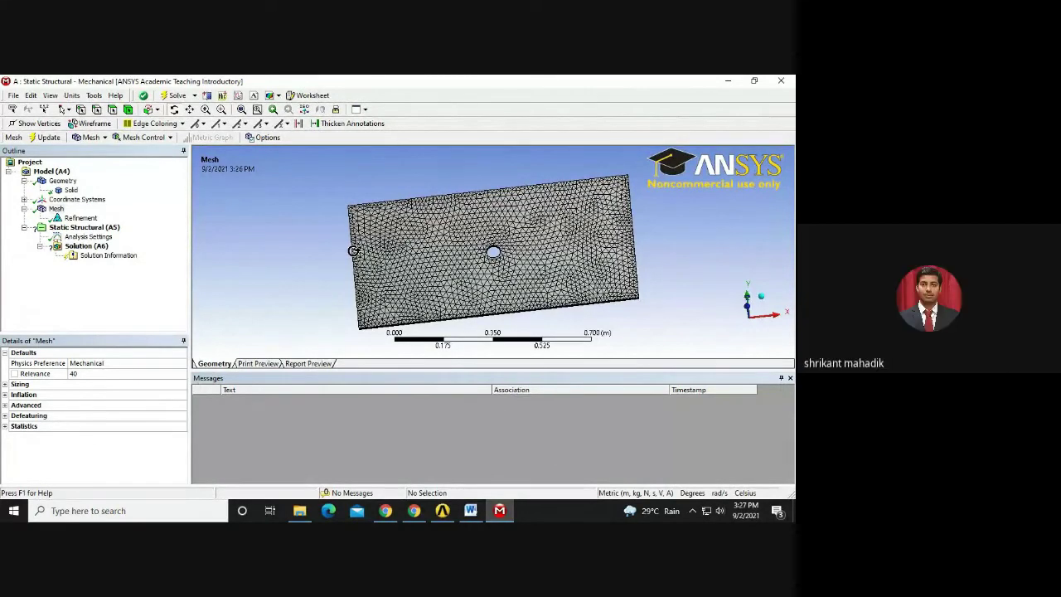
# Check the plate figure in the Word lab manual, and add a Fixed Support to the plate's short end face on the negative X side.
pyautogui.click(470, 510)
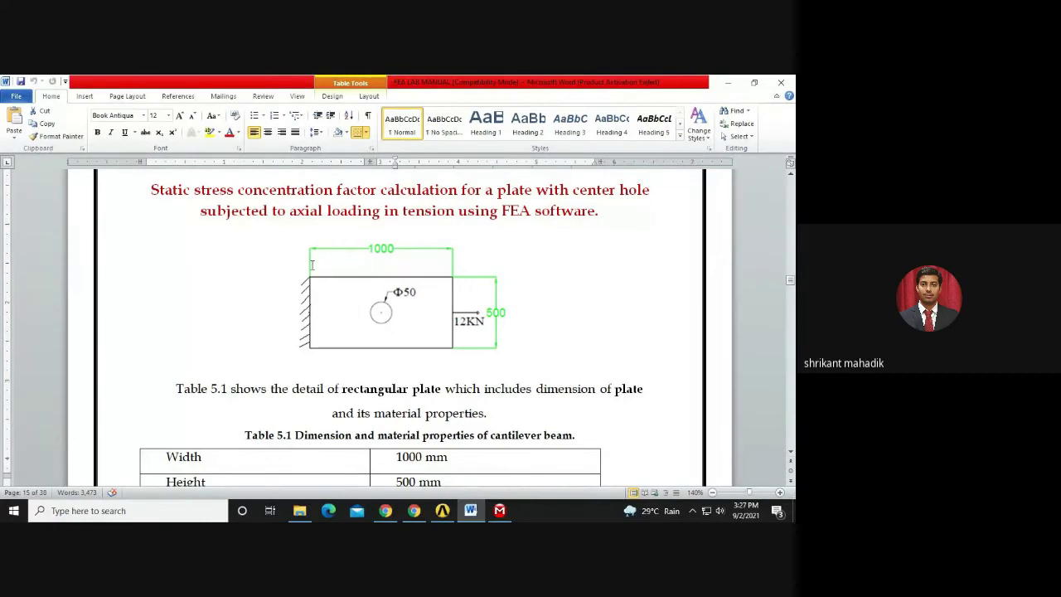
pyautogui.click(499, 511)
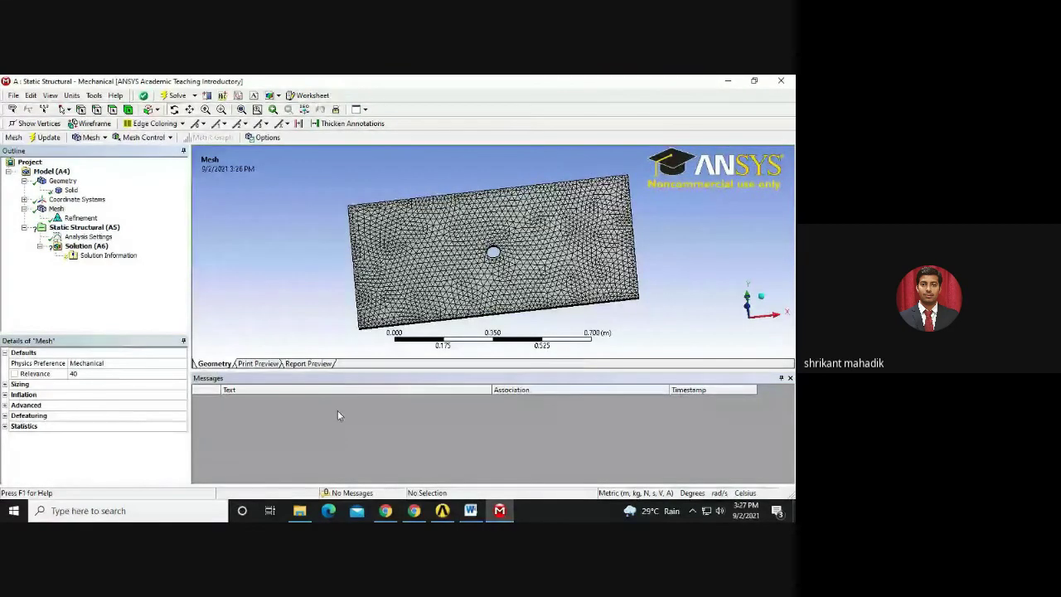
pyautogui.moveTo(381, 249); pyautogui.dragTo(495, 247, button='middle')
pyautogui.click(87, 228)
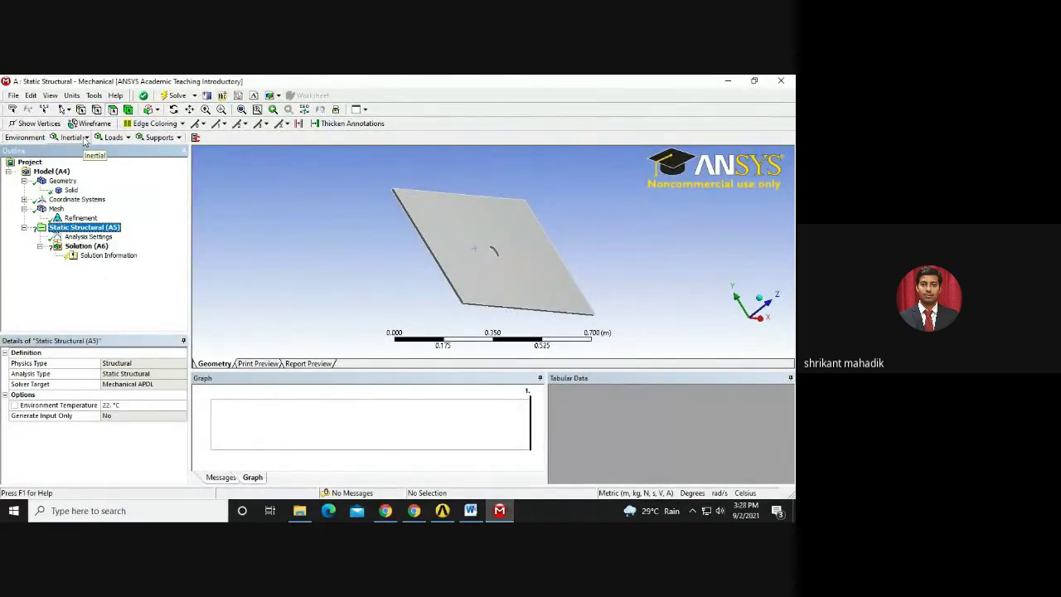
pyautogui.click(179, 138)
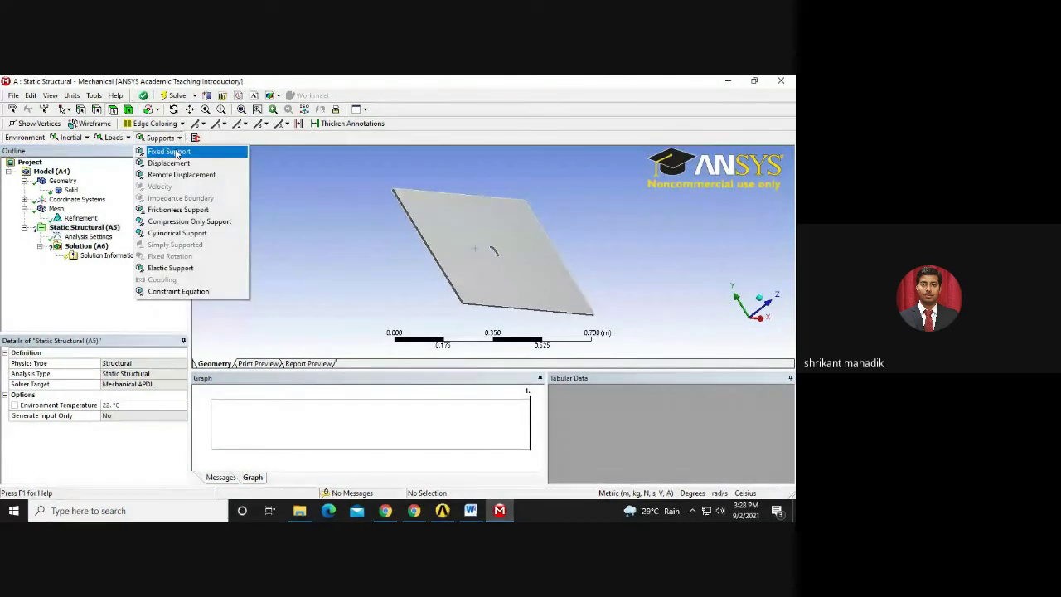
pyautogui.click(170, 152)
pyautogui.scroll(3, 468, 245)
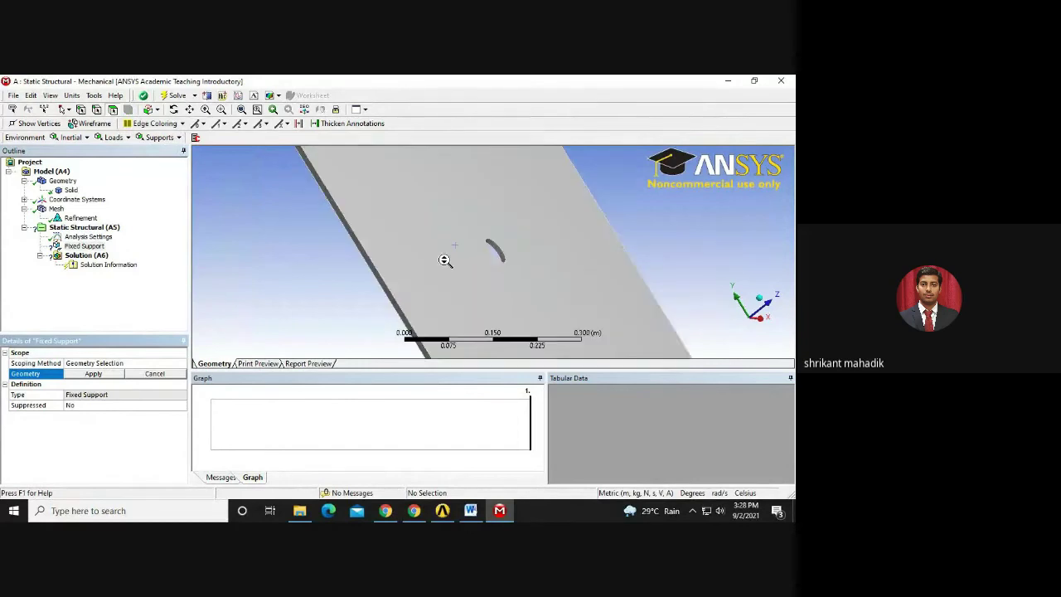
pyautogui.click(380, 276)
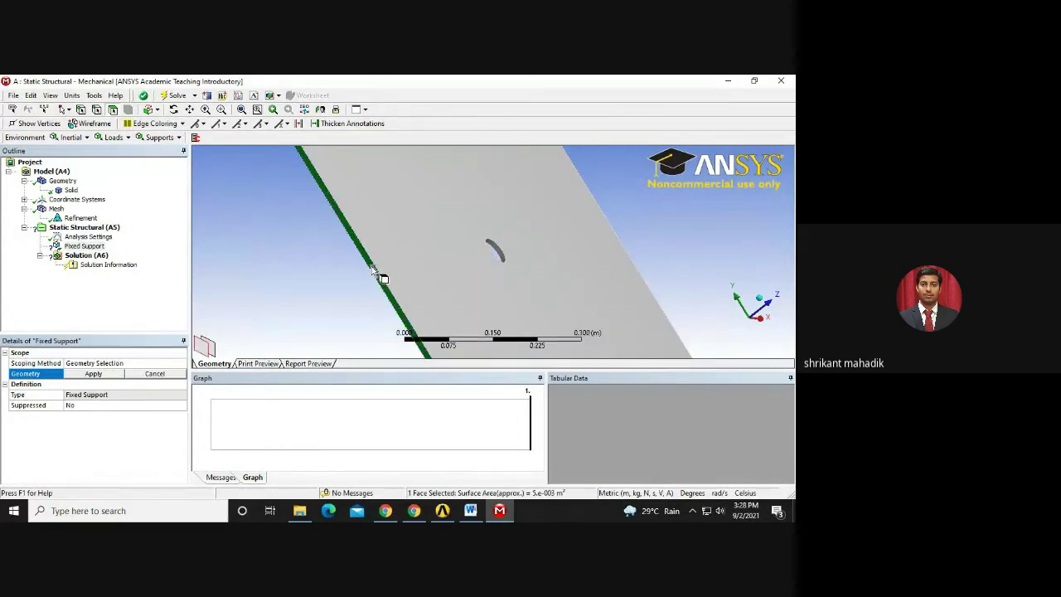
pyautogui.moveTo(354, 297); pyautogui.dragTo(277, 296, button='middle')
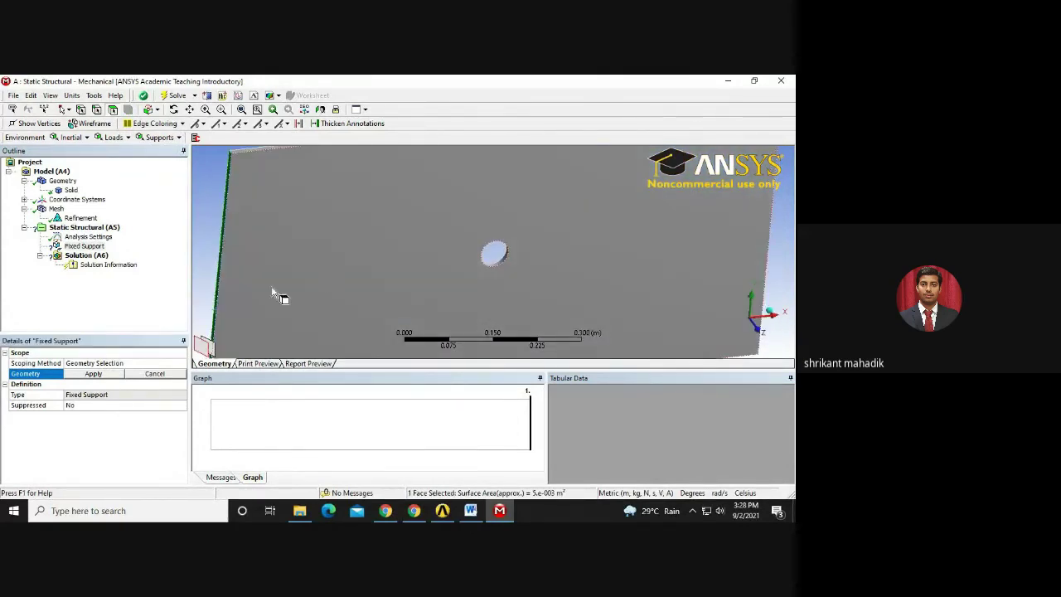
pyautogui.click(111, 374)
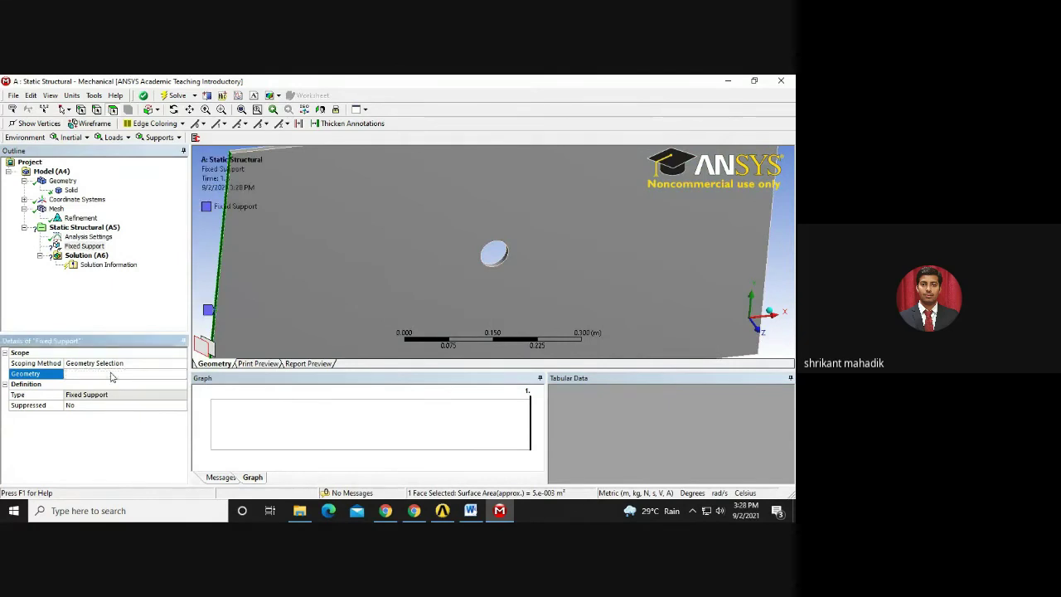
pyautogui.moveTo(207, 245); pyautogui.dragTo(332, 267, button='middle')
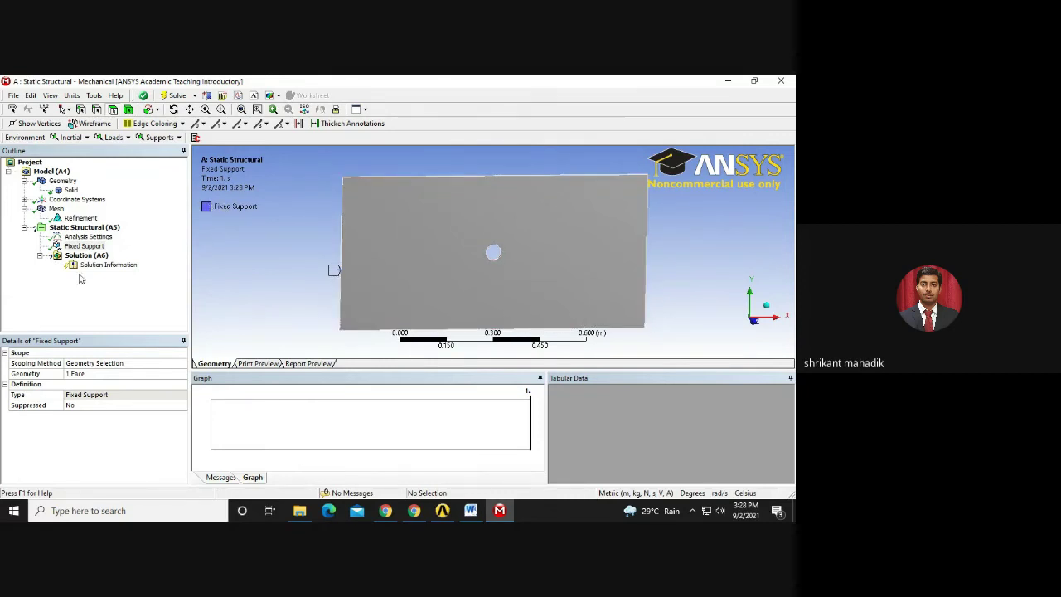
# Insert a Force load and scope it to the plate's short end face on the positive X side.
pyautogui.click(83, 227)
pyautogui.click(112, 138)
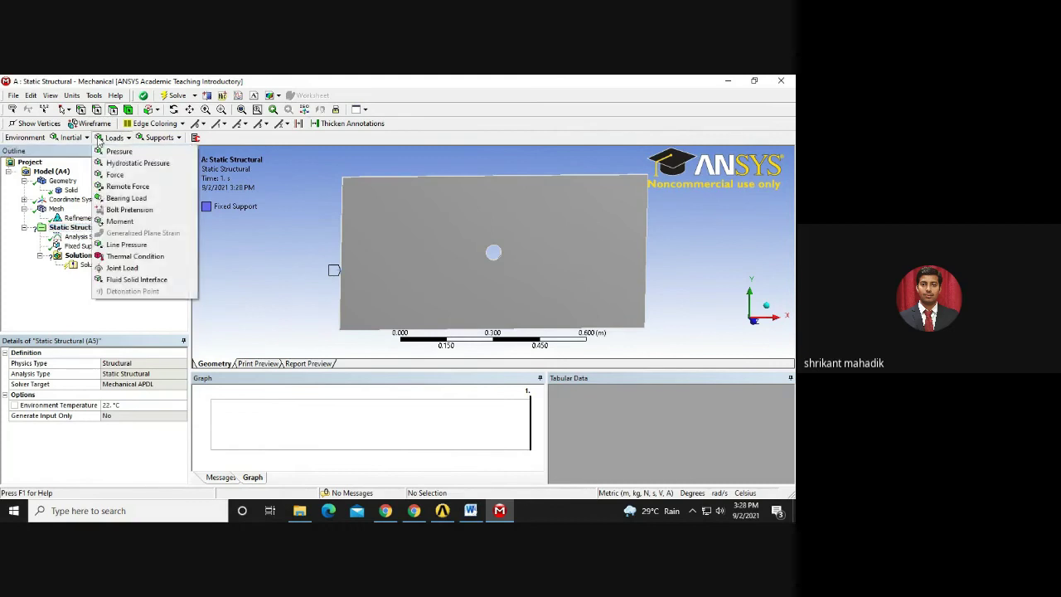
pyautogui.click(114, 175)
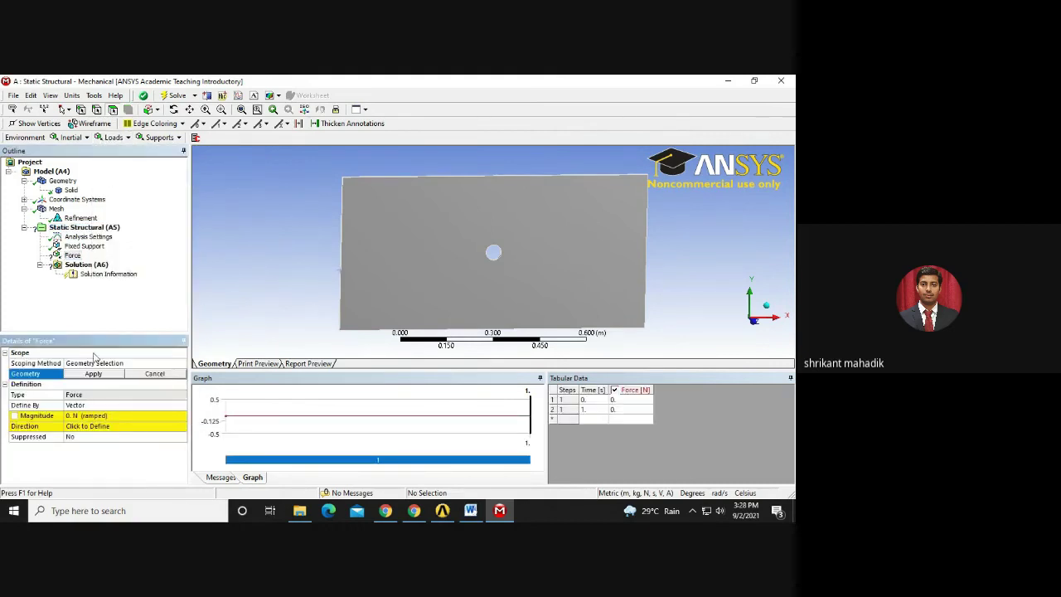
pyautogui.moveTo(256, 332); pyautogui.dragTo(206, 279, button='middle')
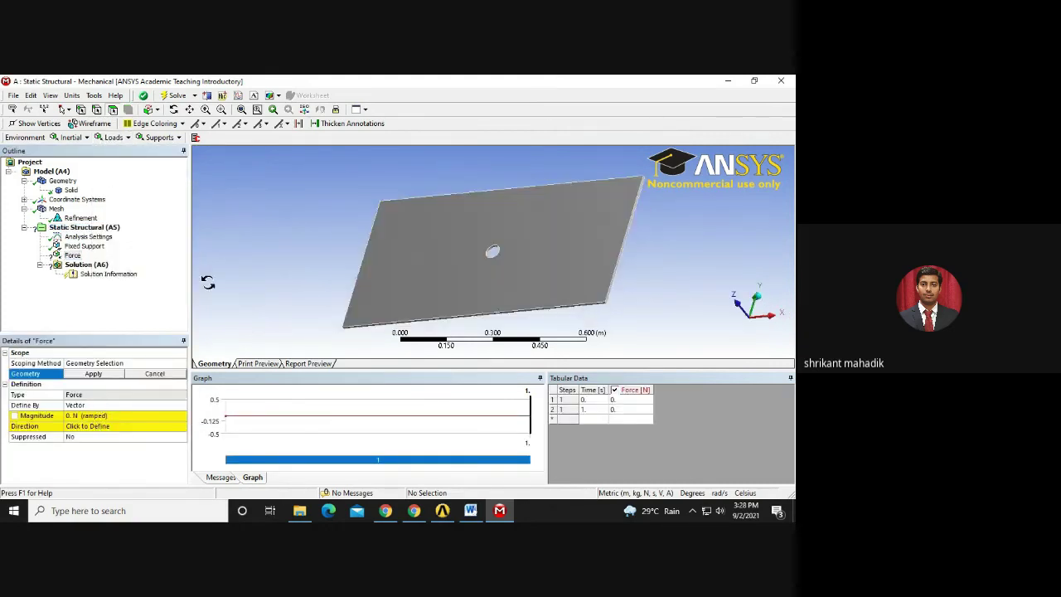
pyautogui.click(620, 254)
pyautogui.click(109, 378)
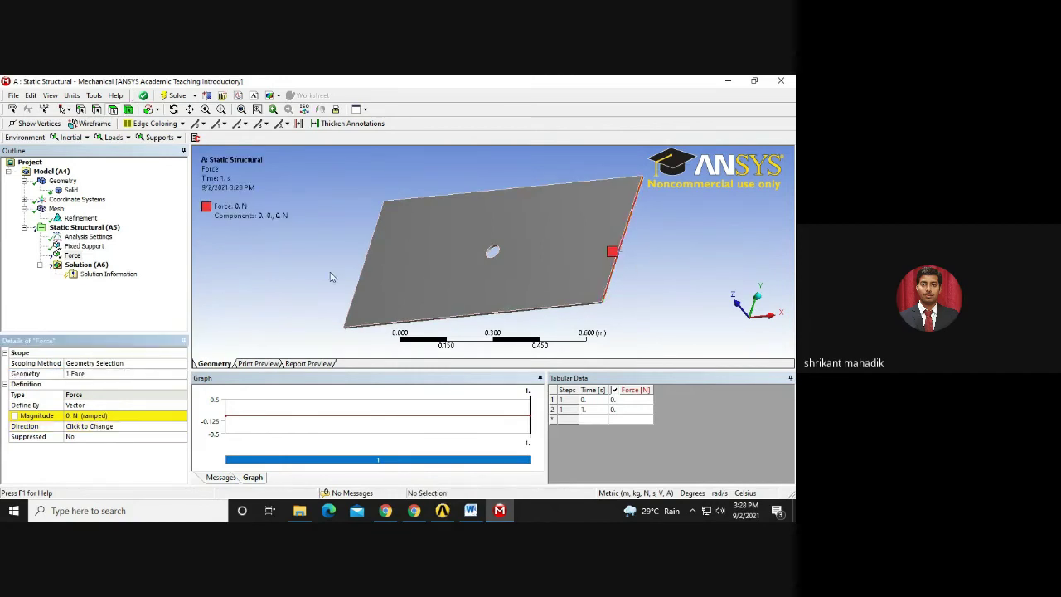
# Set the force magnitude to 12000 N, checking it against the 12 kN load in the Word lab manual's figure.
pyautogui.moveTo(332, 278); pyautogui.dragTo(367, 276, button='middle')
pyautogui.click(132, 419)
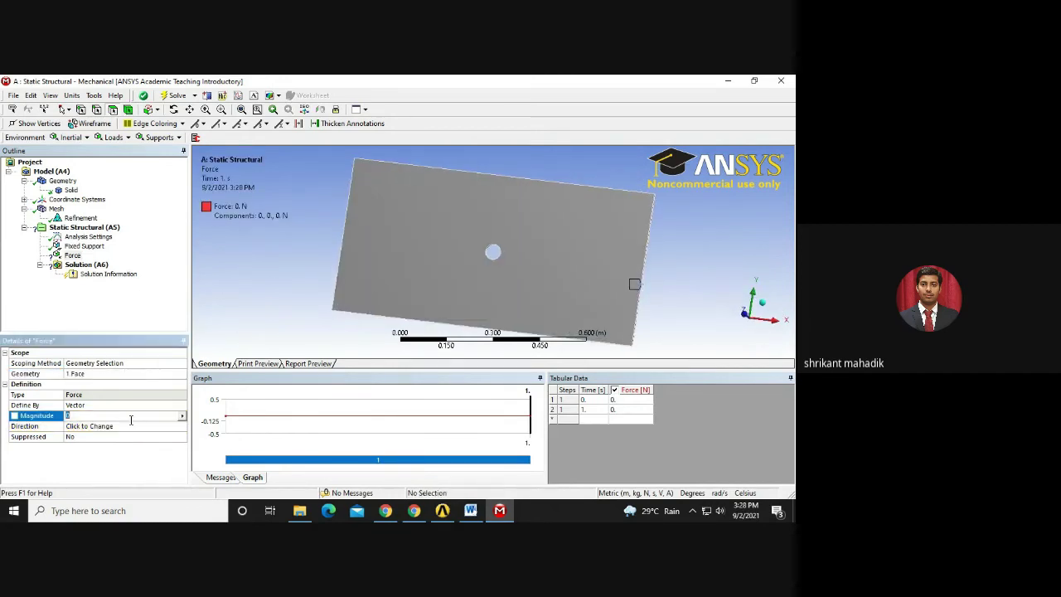
pyautogui.click(470, 510)
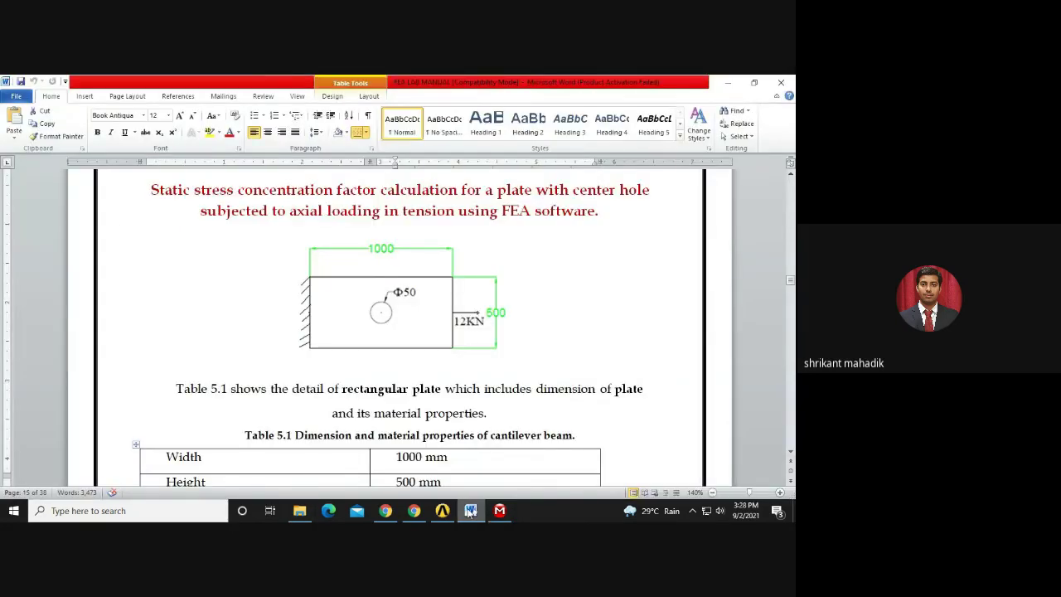
pyautogui.click(469, 511)
pyautogui.click(127, 412)
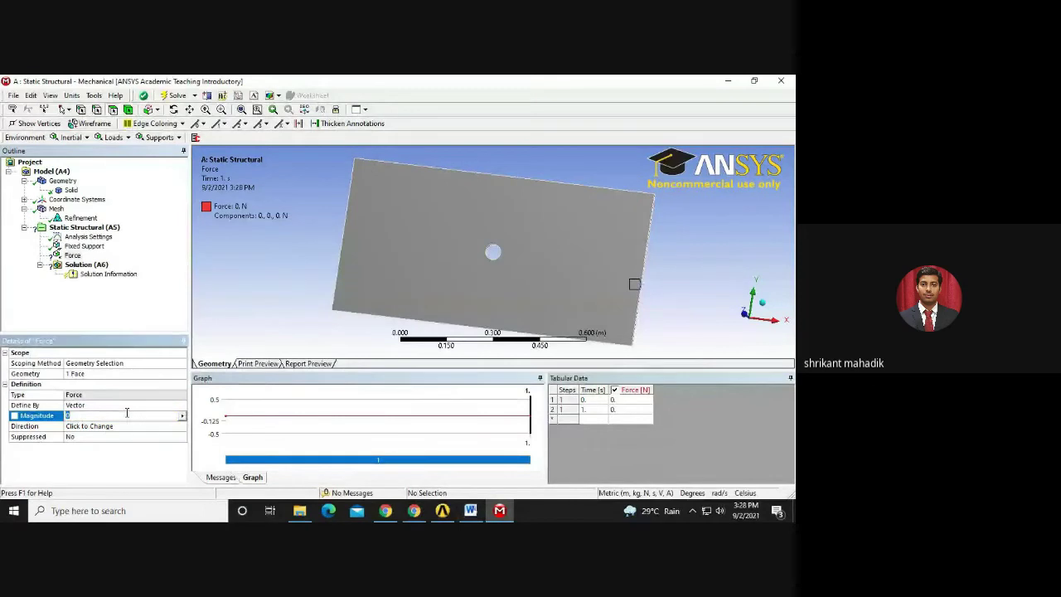
pyautogui.write('12000')
pyautogui.press('Return')
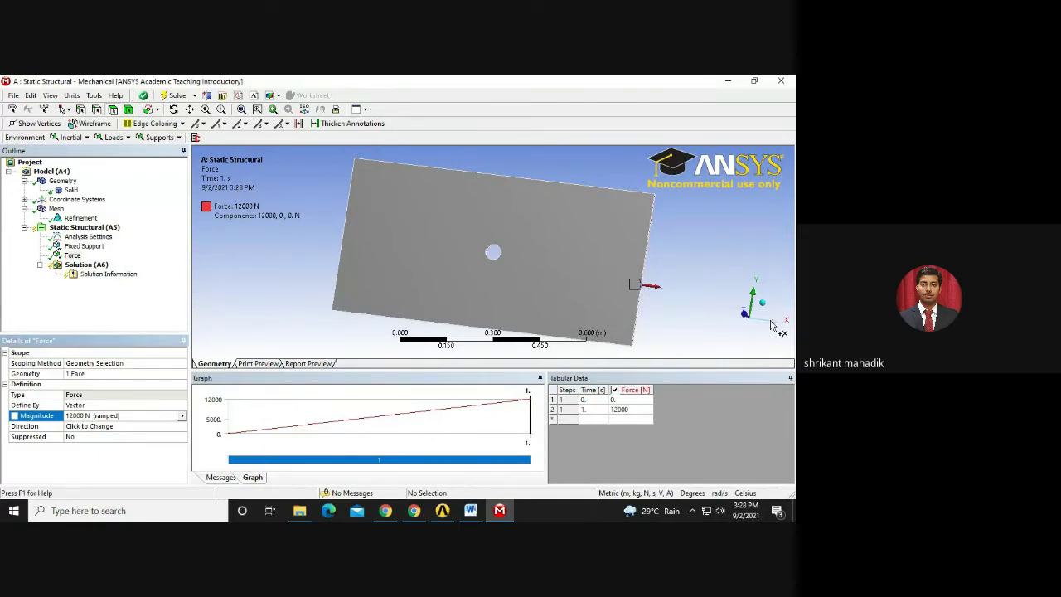
pyautogui.click(93, 415)
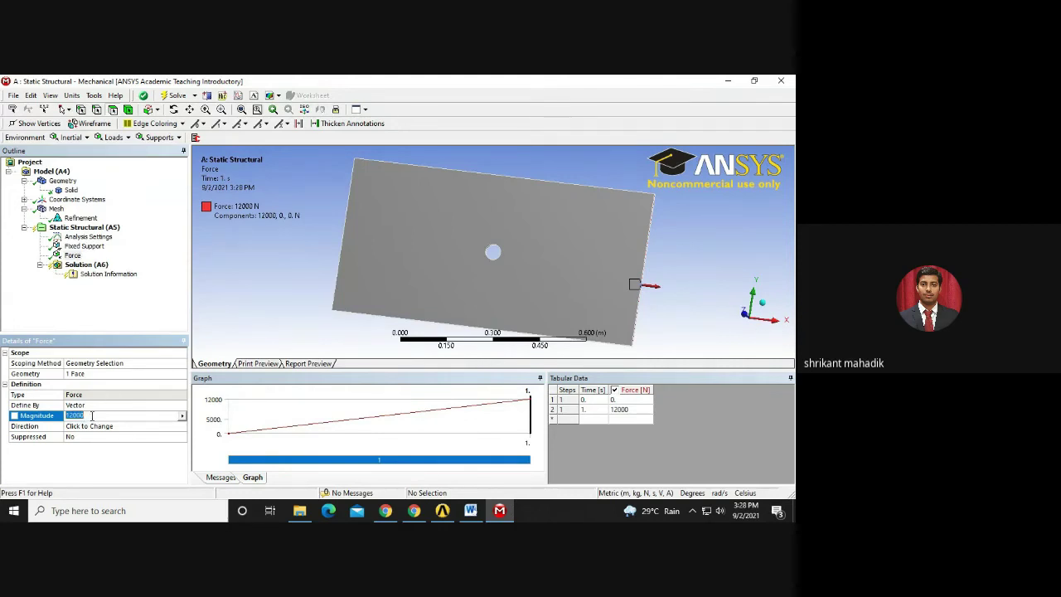
pyautogui.click(470, 510)
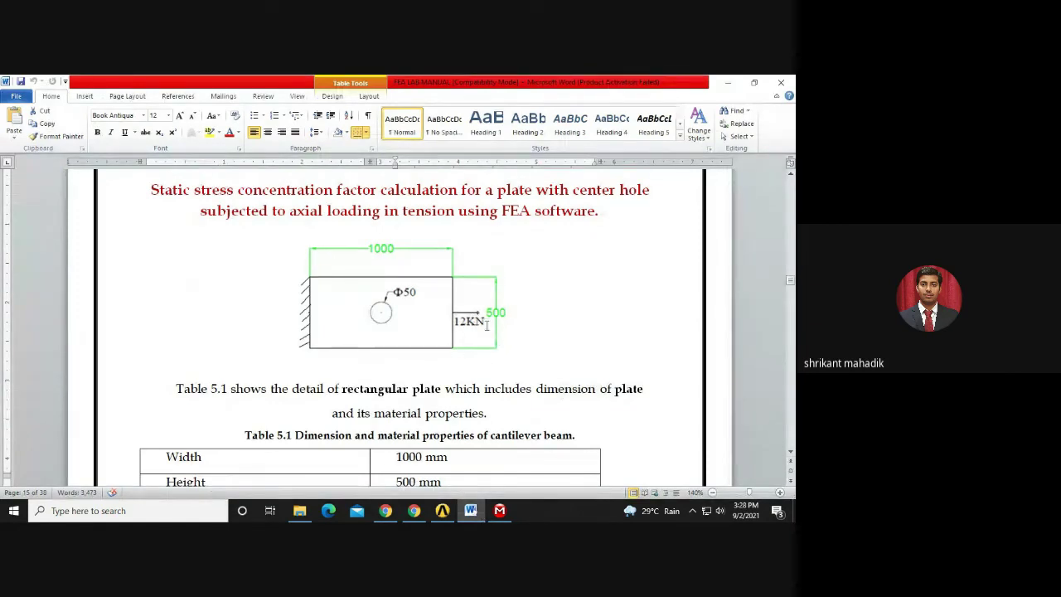
# Switch back to Mechanical and try reversing the force by setting its magnitude to -12000 N.
pyautogui.click(470, 511)
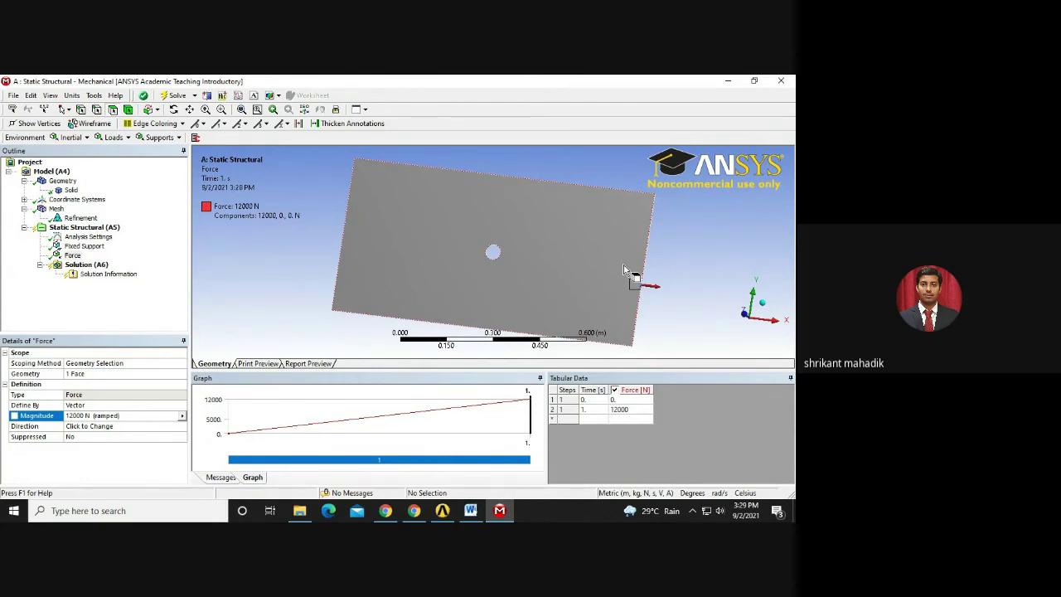
pyautogui.click(73, 418)
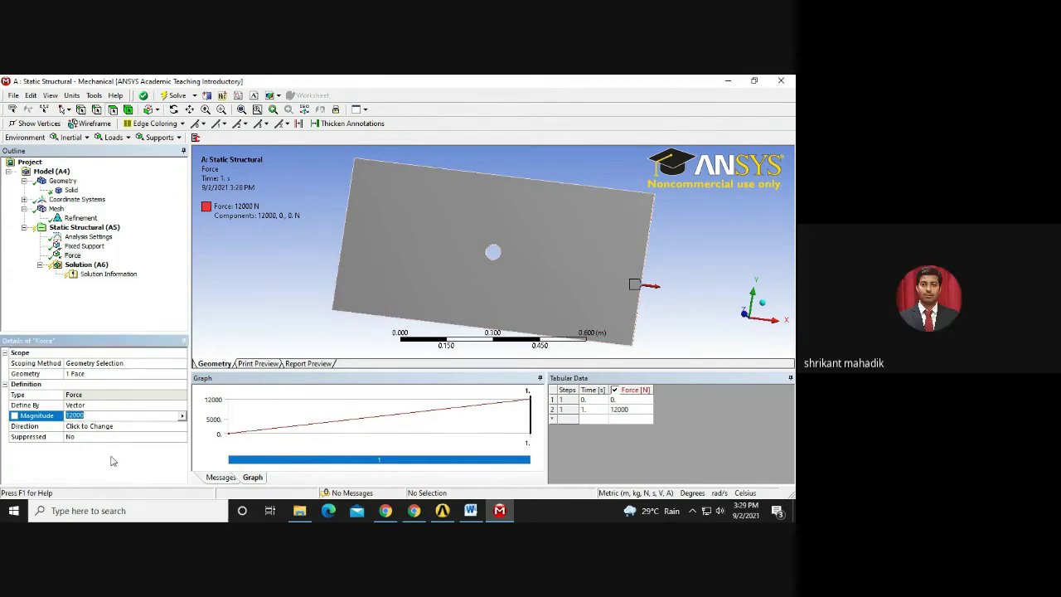
pyautogui.write('-12000')
pyautogui.press('Return')
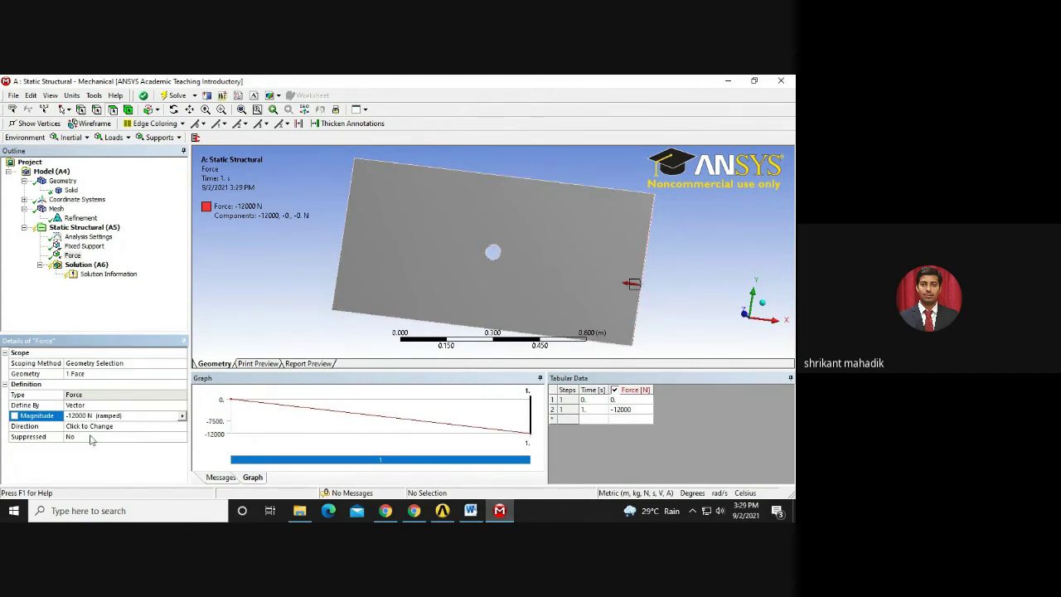
# Set the force magnitude back to 12000 N so that it pulls on the plate.
pyautogui.click(107, 417)
pyautogui.write('12000')
pyautogui.press('Return')
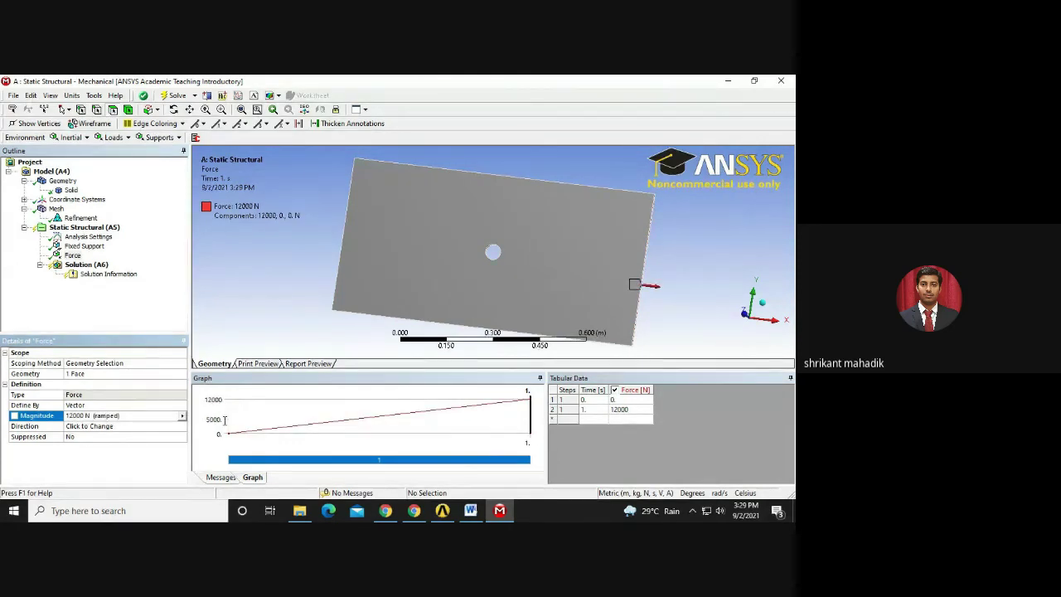
# Solve the Static Structural analysis of the plate from its Solution (A6) branch.
pyautogui.moveTo(672, 261); pyautogui.dragTo(647, 238, button='middle')
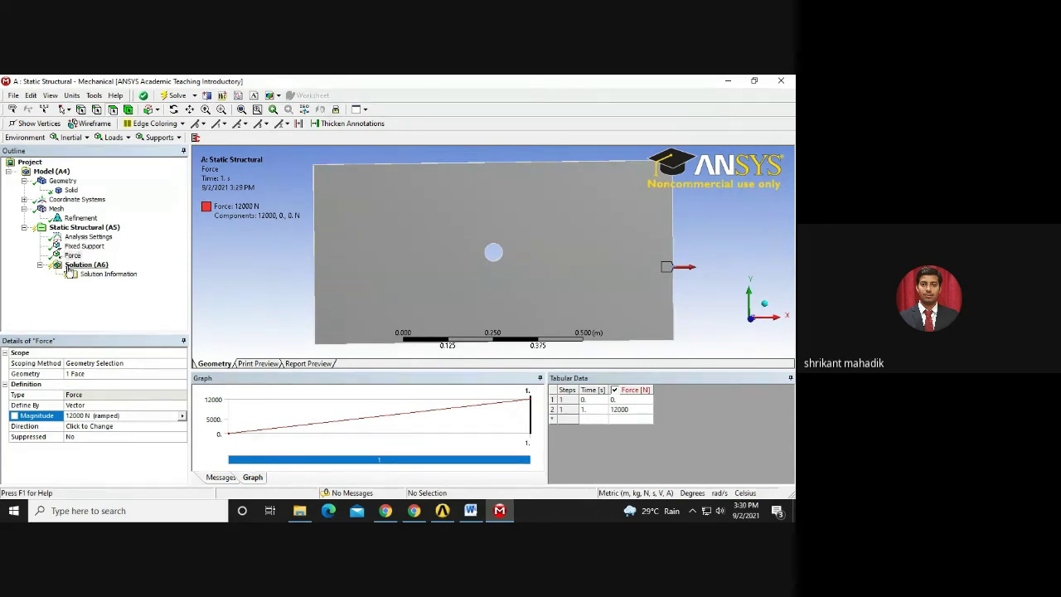
pyautogui.click(70, 269)
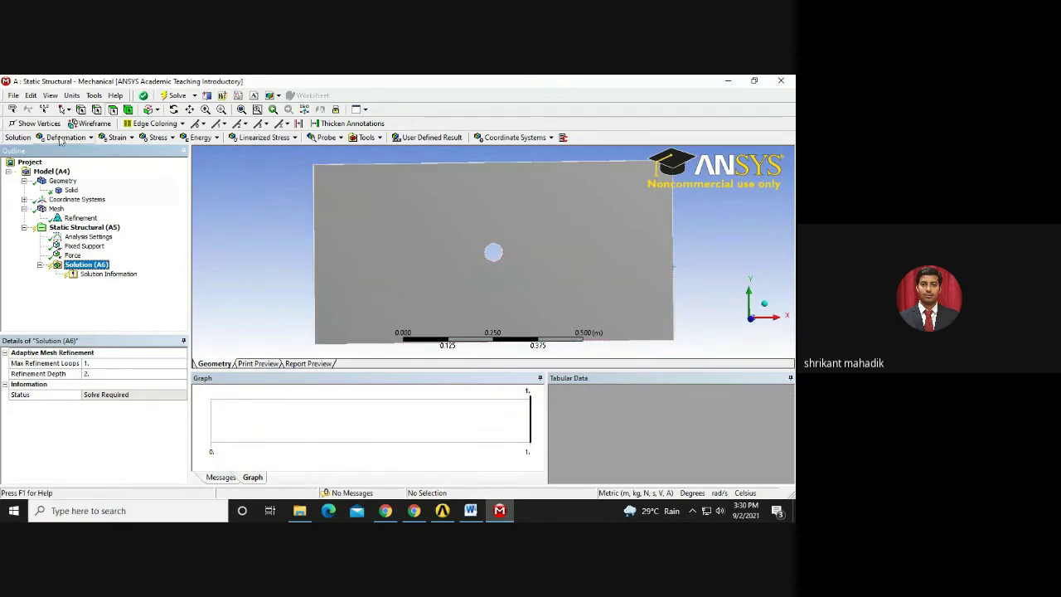
pyautogui.rightClick(101, 266)
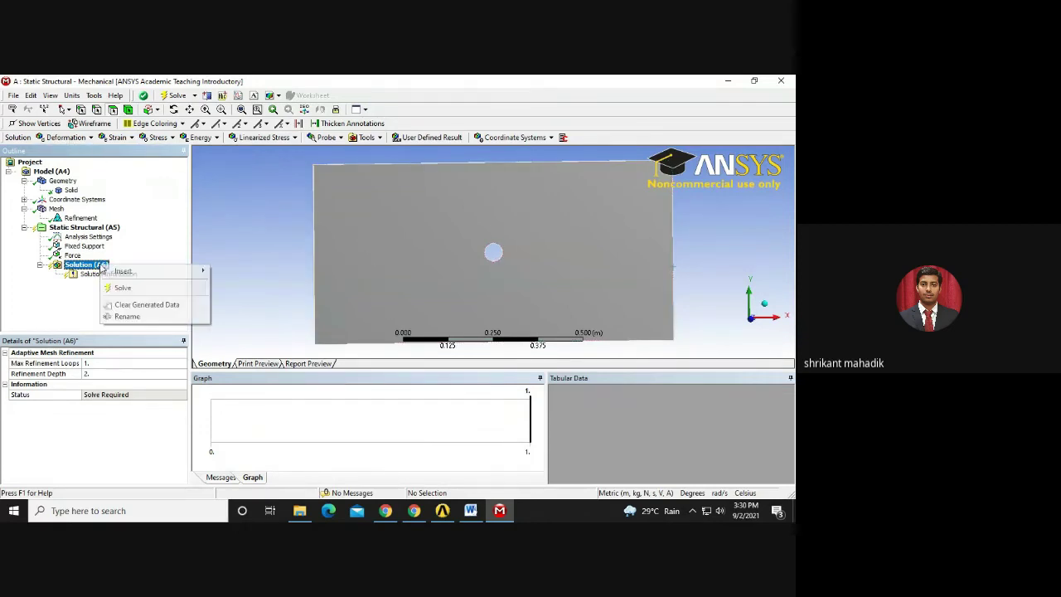
pyautogui.click(120, 287)
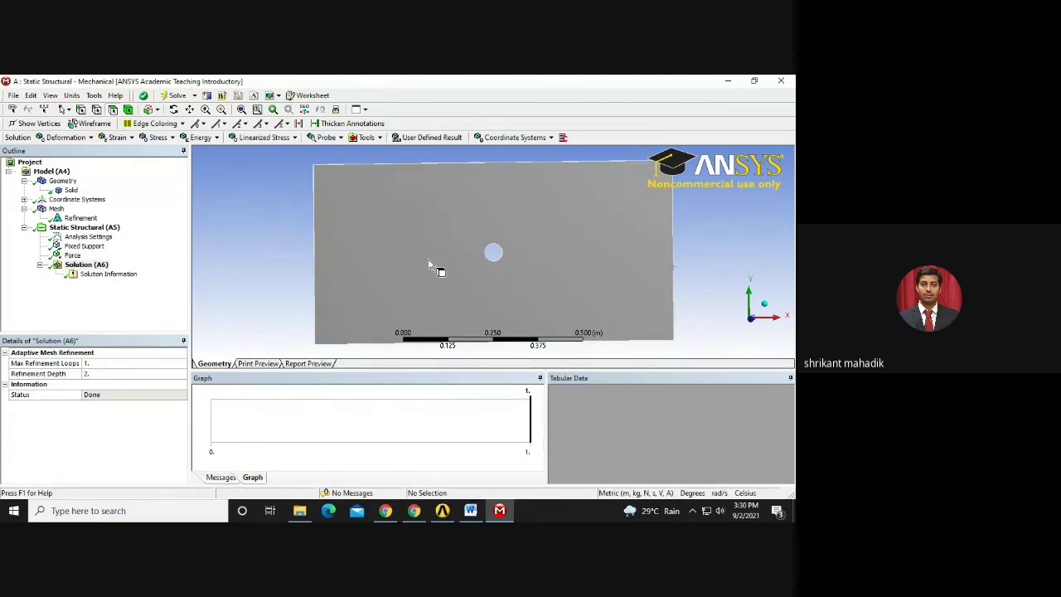
pyautogui.click(320, 250)
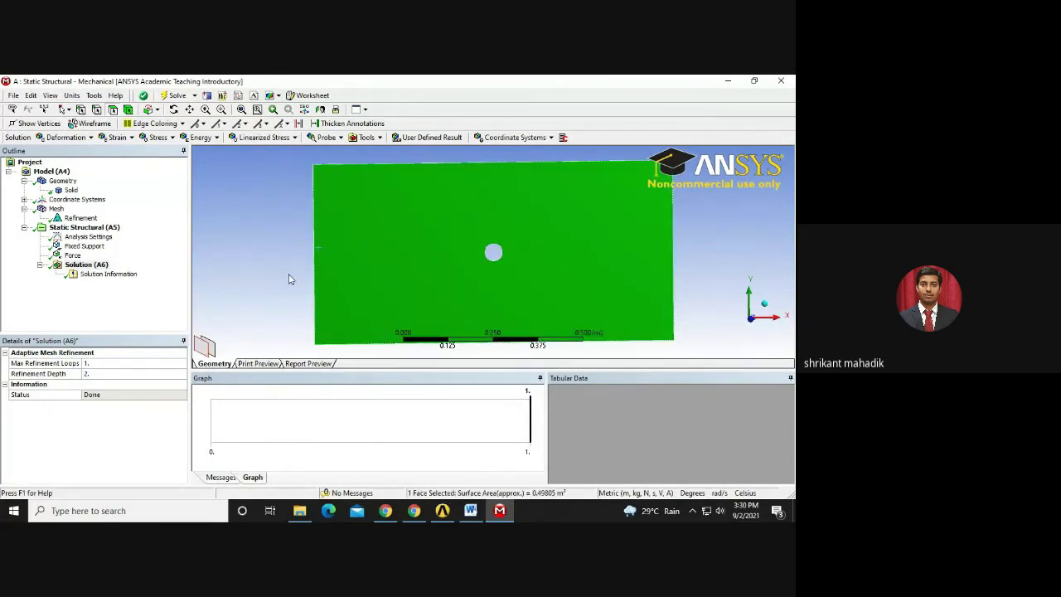
pyautogui.click(290, 279)
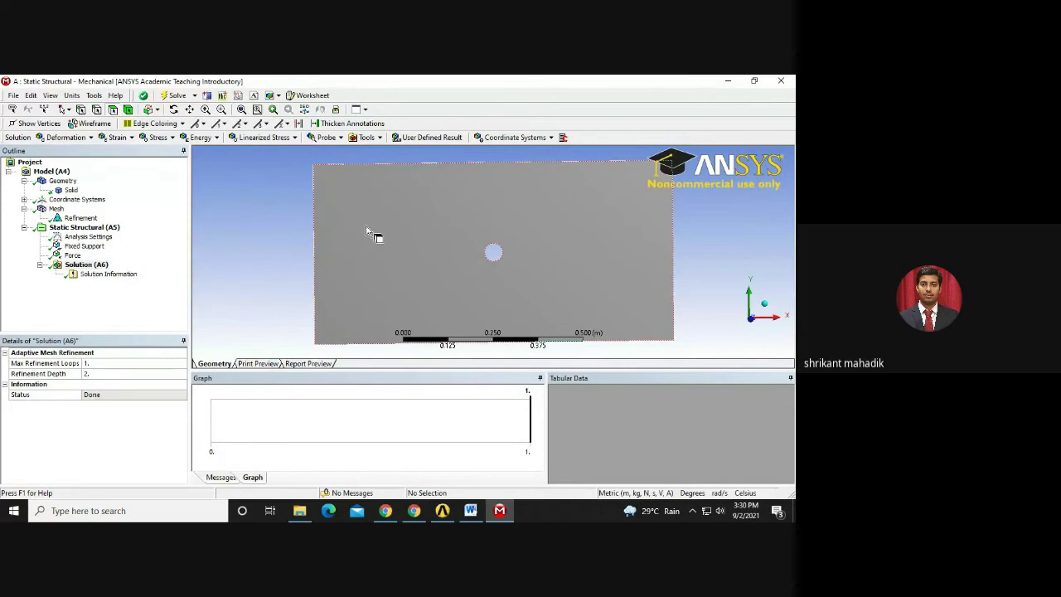
# Add an Equivalent (von-Mises) stress result for all bodies to the solution.
pyautogui.click(87, 264)
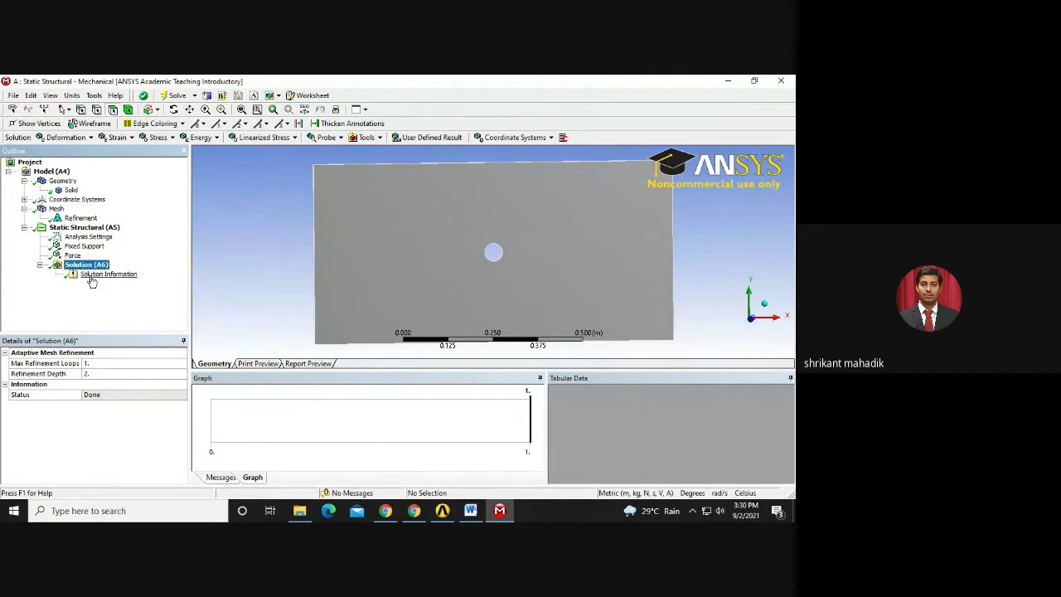
pyautogui.click(158, 137)
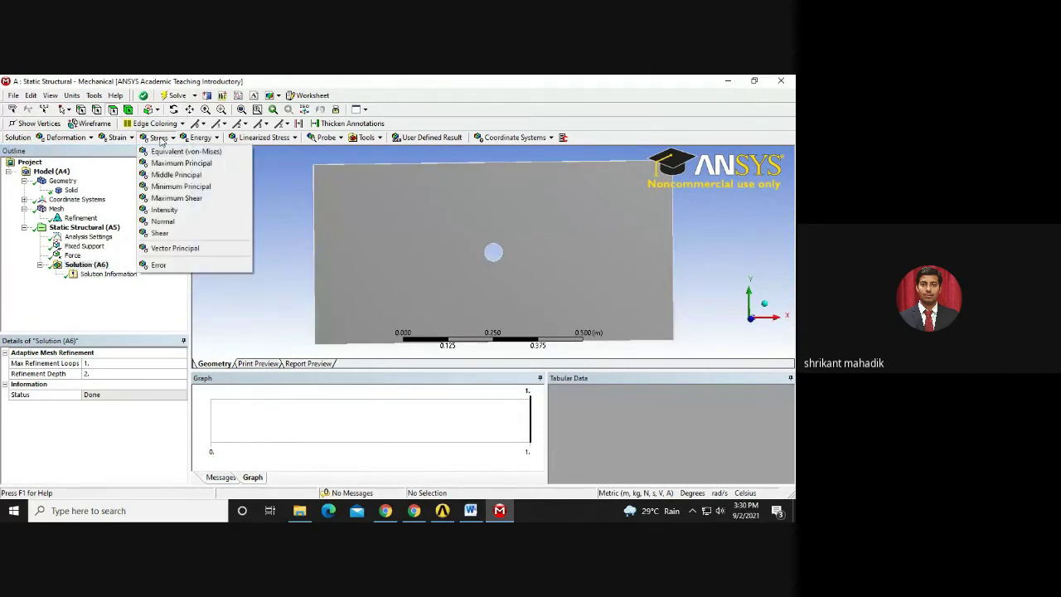
pyautogui.click(182, 152)
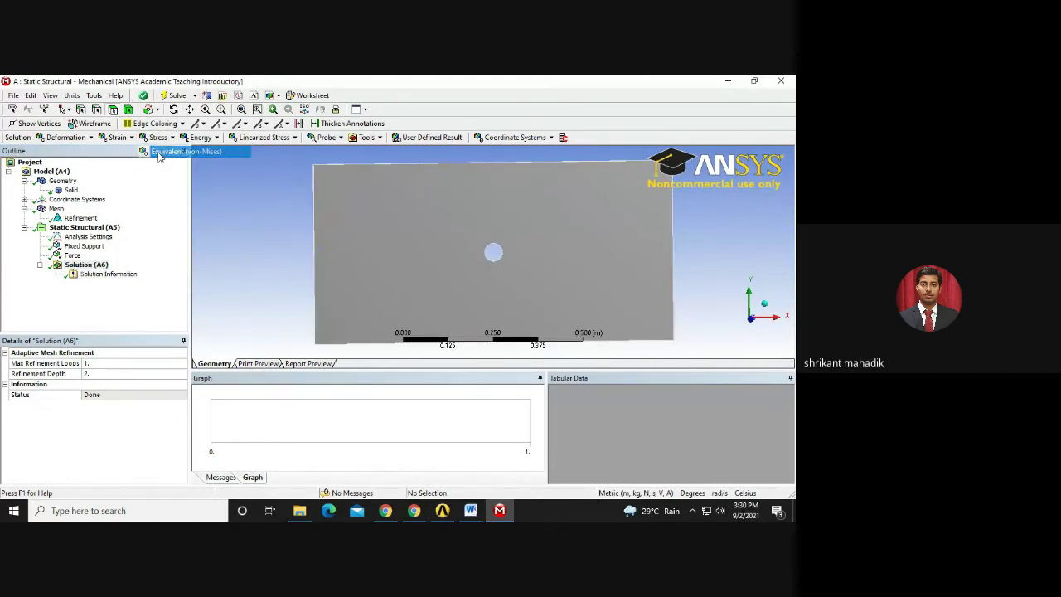
pyautogui.click(159, 137)
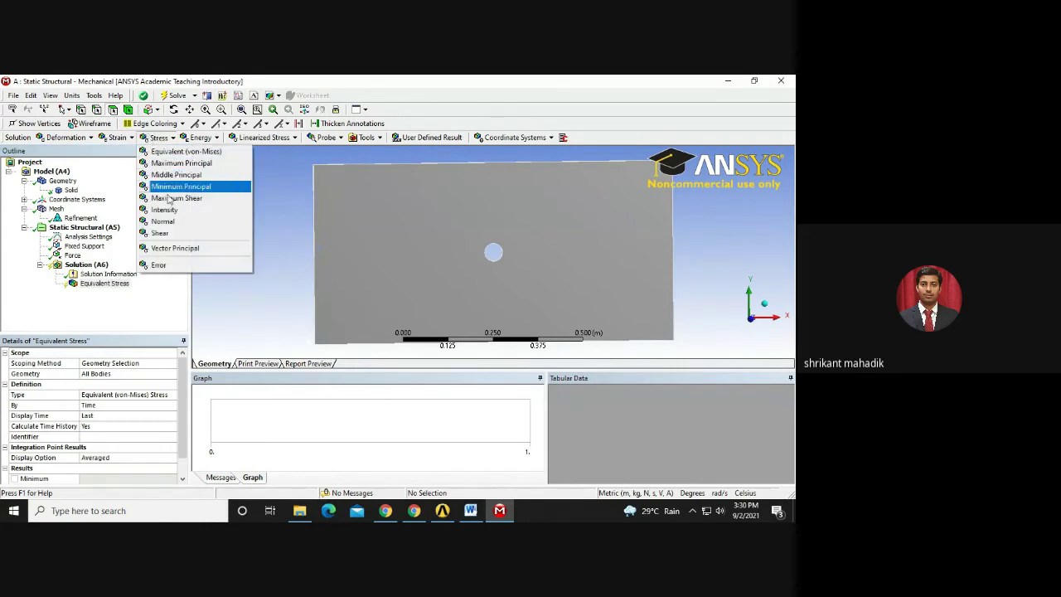
# Add a Total Deformation result to the solution and solve to evaluate the new results.
pyautogui.click(50, 139)
pyautogui.click(58, 138)
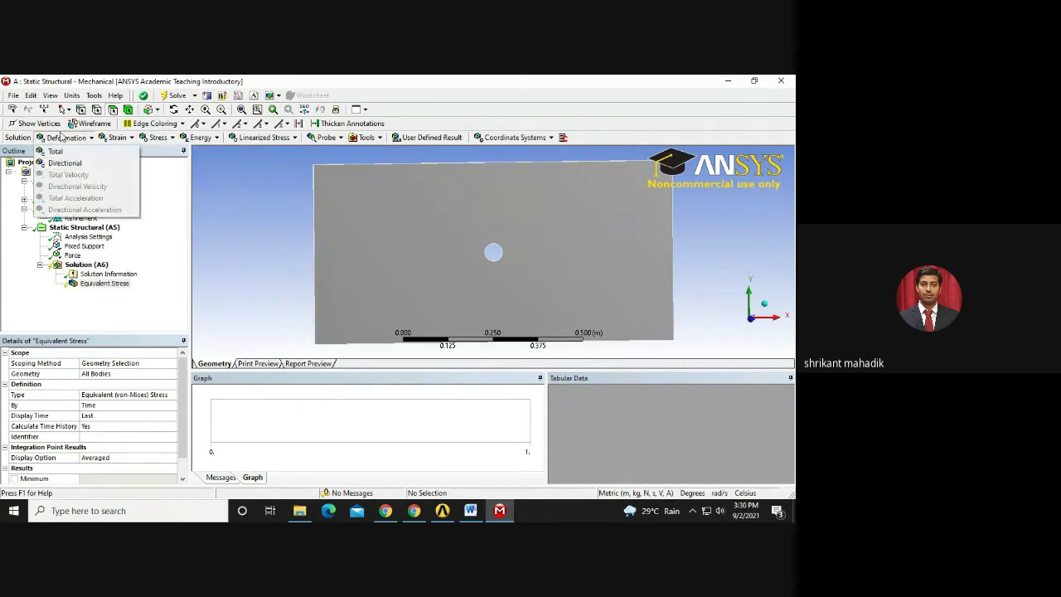
pyautogui.click(66, 164)
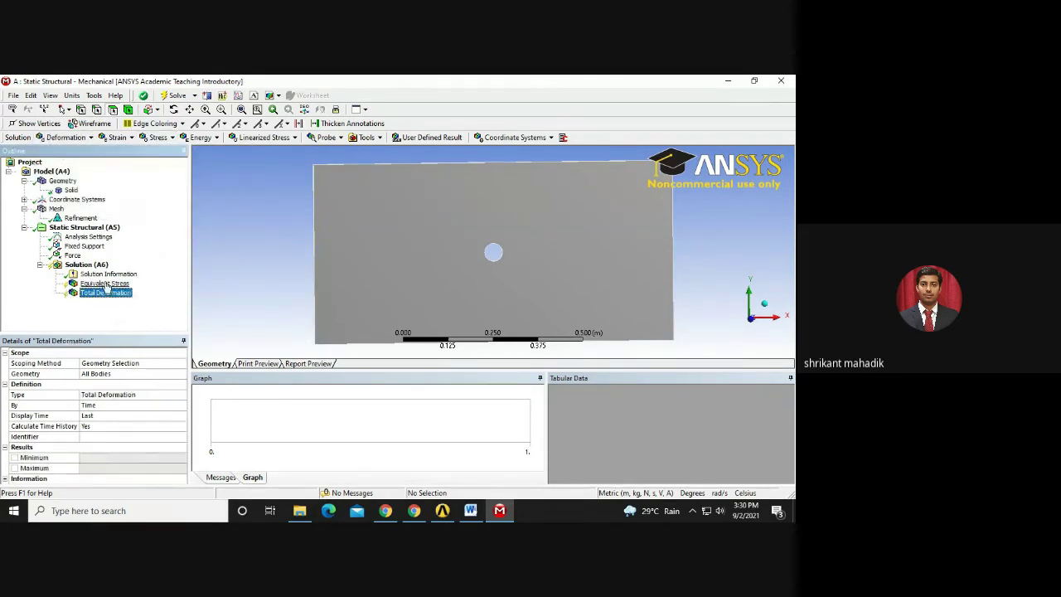
pyautogui.click(181, 98)
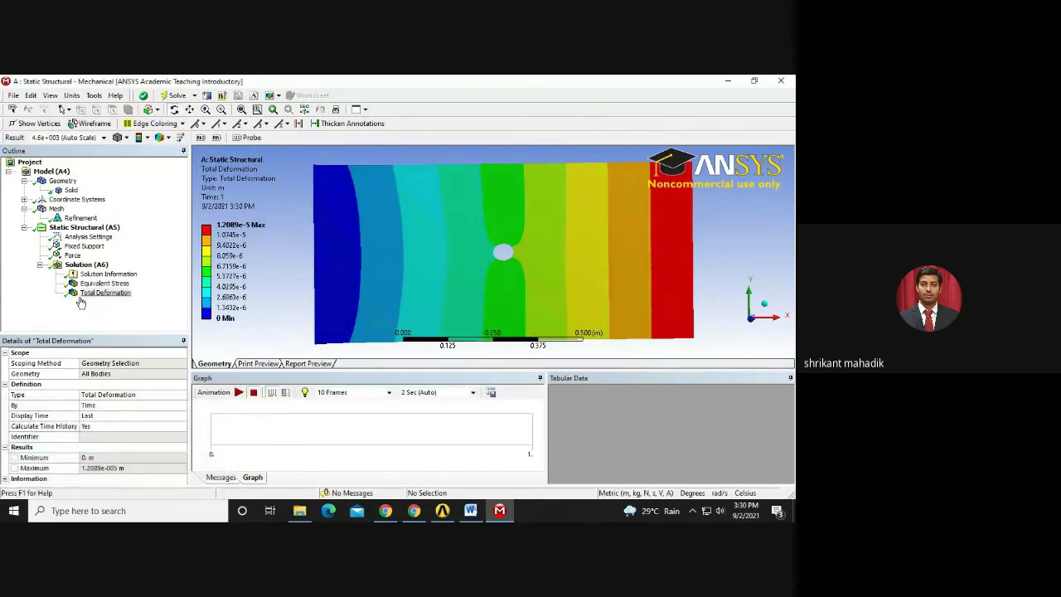
# Examine the Equivalent Stress contour around the plate's hole, and play and stop its animation.
pyautogui.scroll(-2, 290, 286)
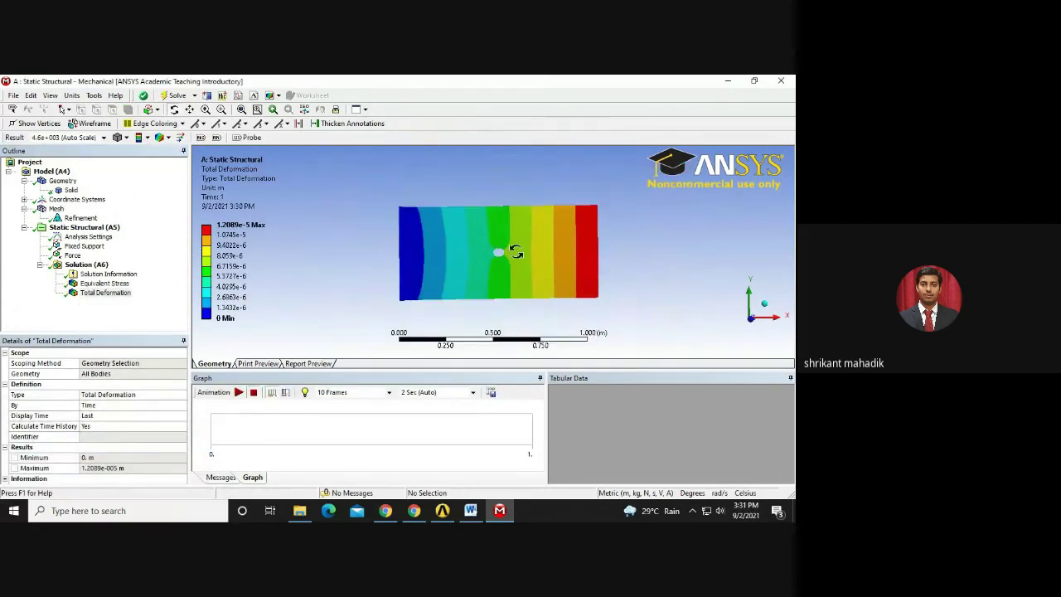
pyautogui.click(104, 282)
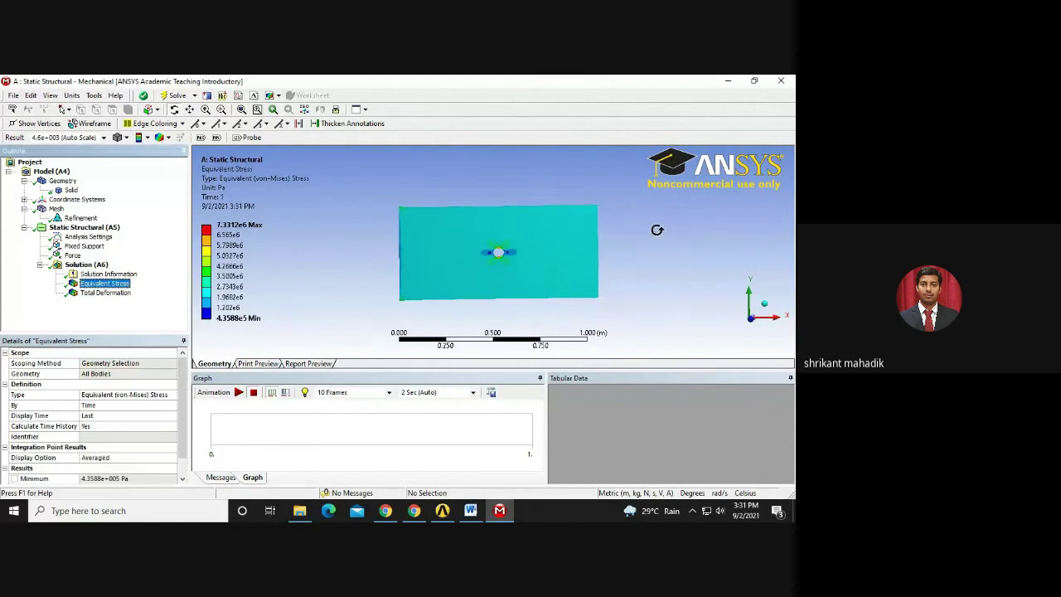
pyautogui.scroll(3, 587, 256)
pyautogui.moveTo(588, 256); pyautogui.dragTo(678, 249, button='middle')
pyautogui.moveTo(596, 263); pyautogui.dragTo(549, 287, button='middle')
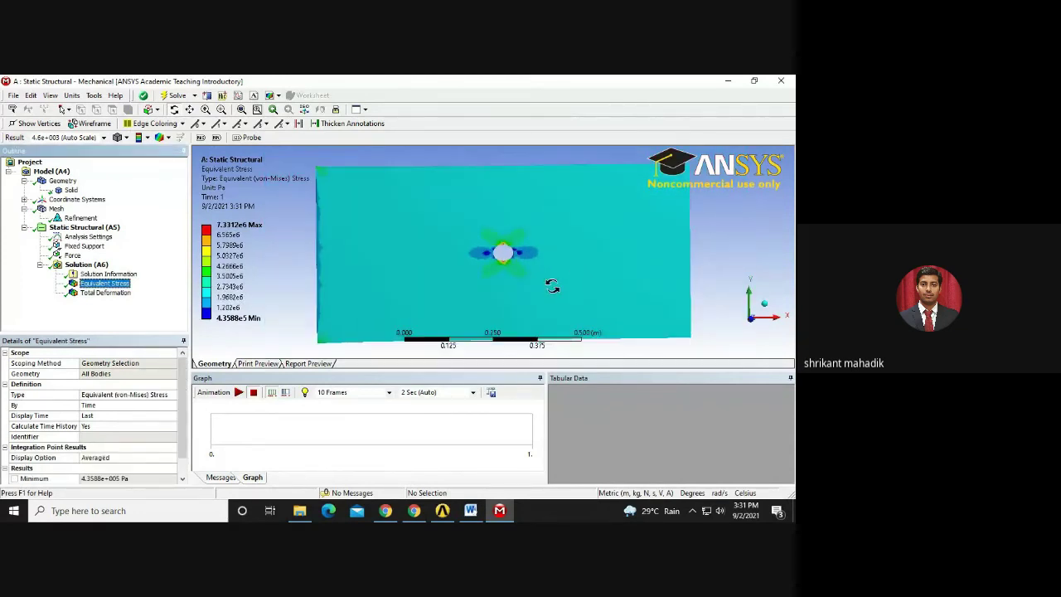
pyautogui.click(239, 393)
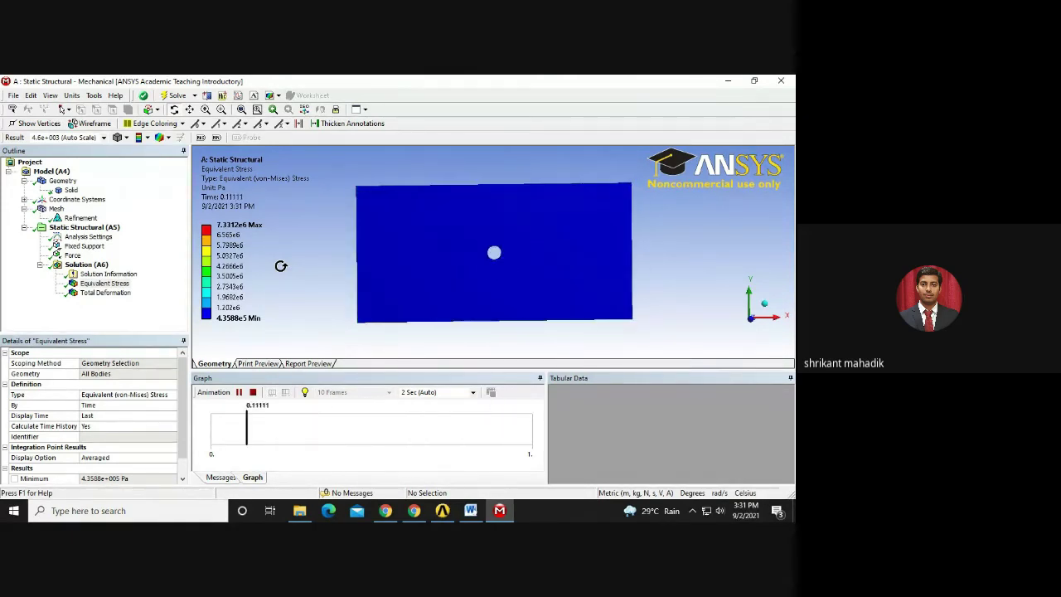
pyautogui.click(254, 393)
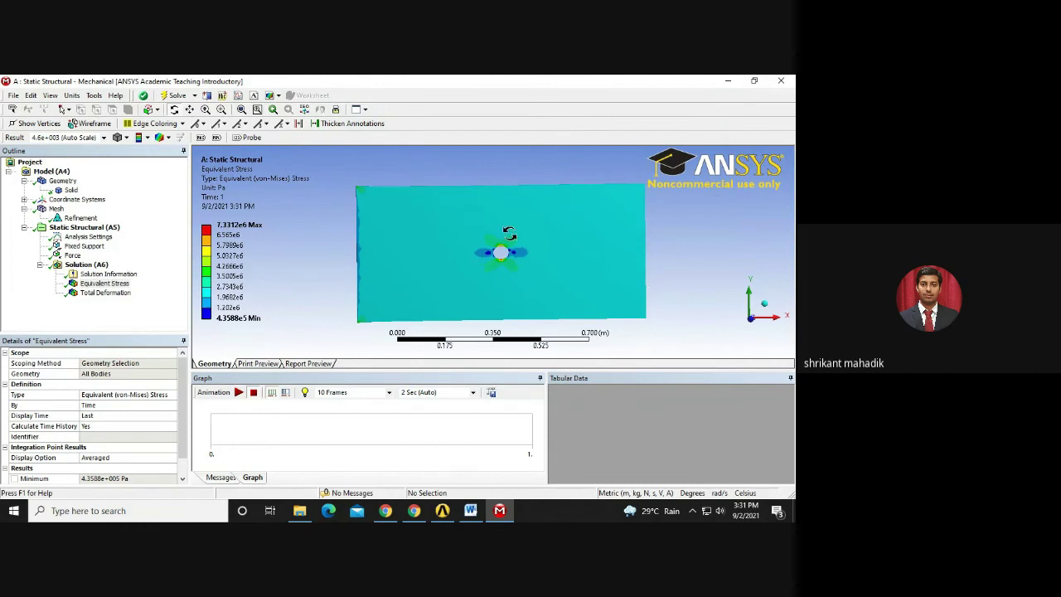
# Show the maximum label on the Equivalent Stress plot, examine it at the hole, and activate Probe to read stresses on the plate.
pyautogui.click(202, 139)
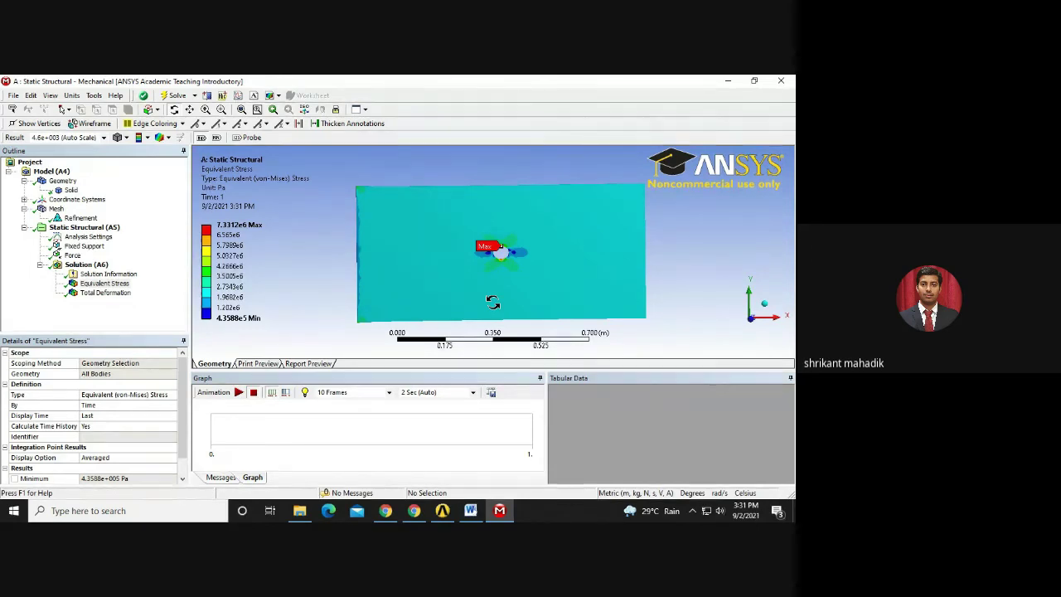
pyautogui.scroll(5, 511, 257)
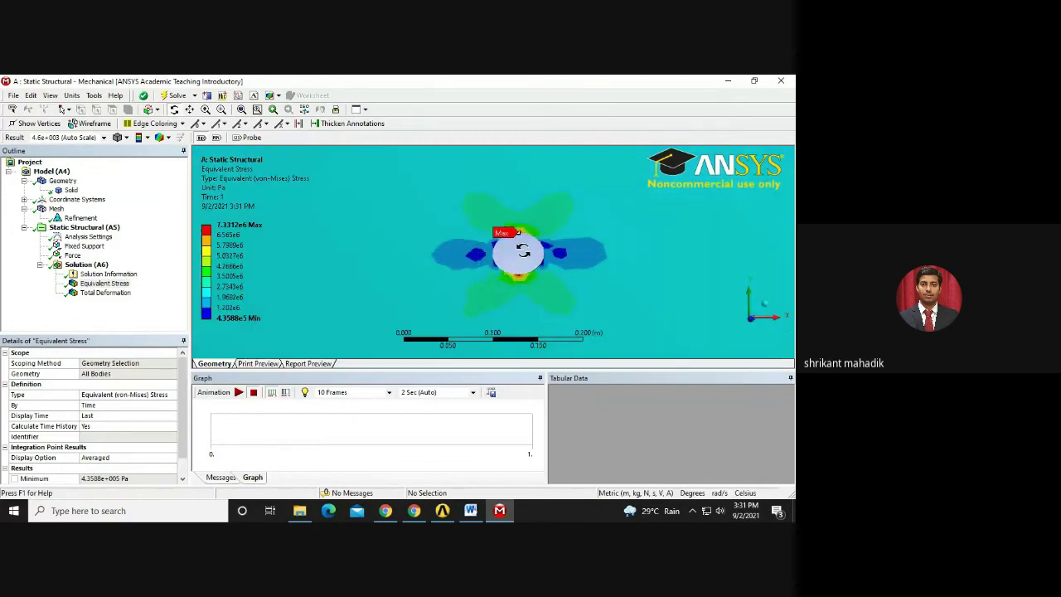
pyautogui.scroll(-2, 511, 257)
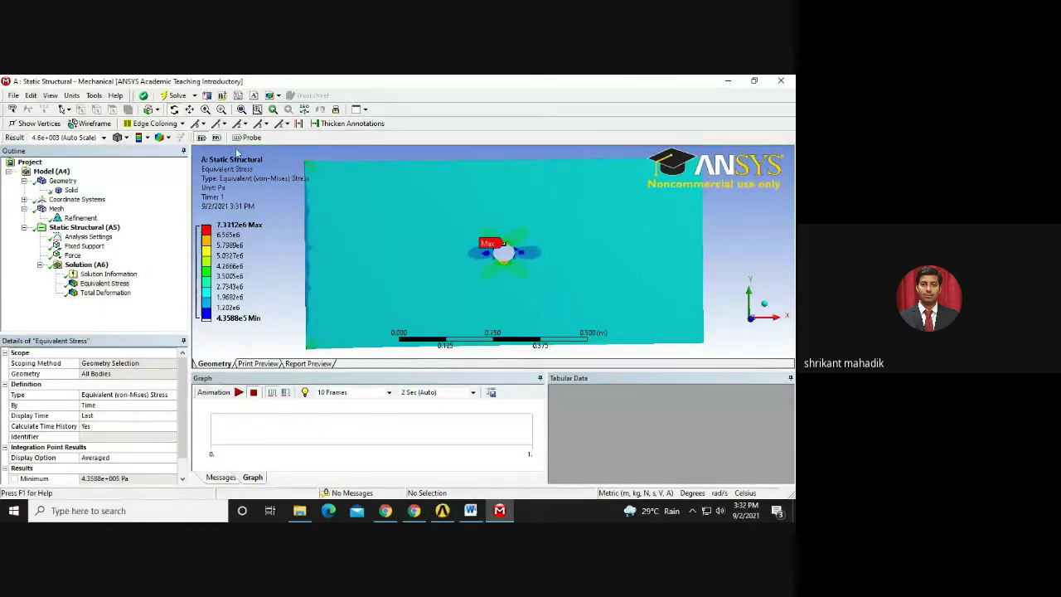
pyautogui.click(247, 138)
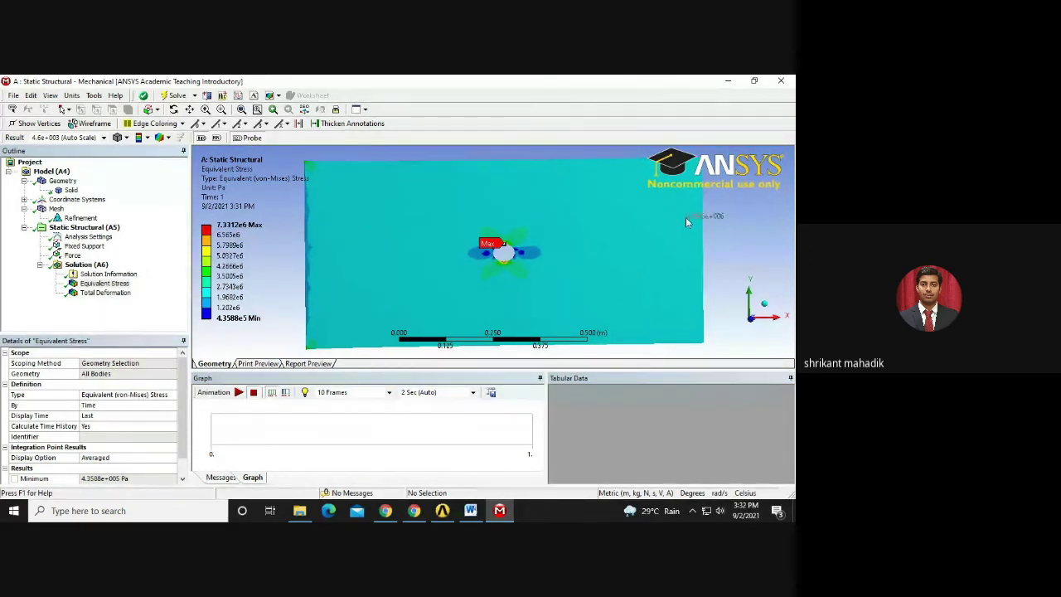